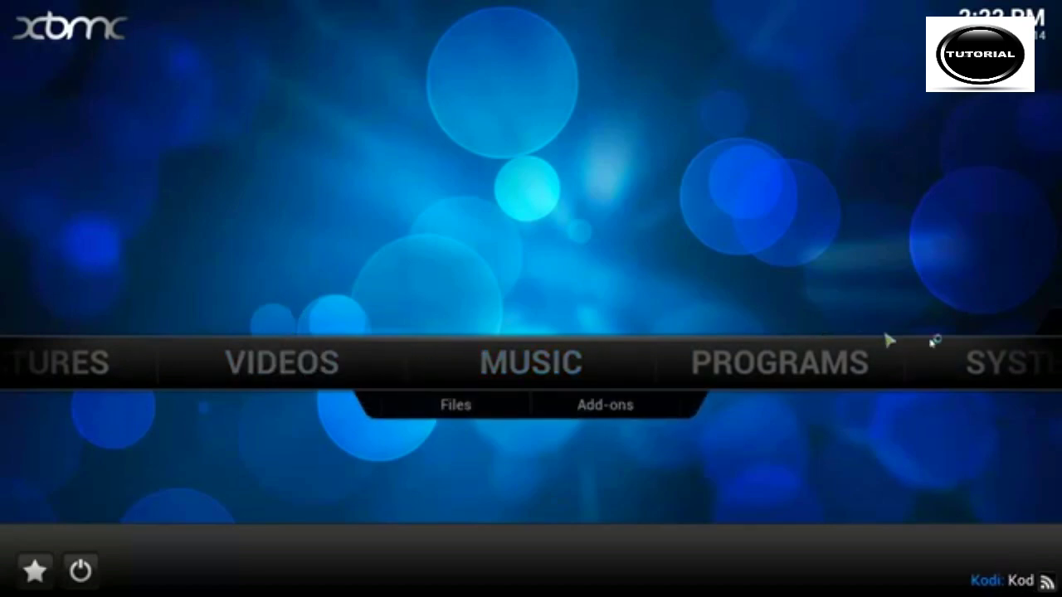
pyautogui.moveTo(797, 373)
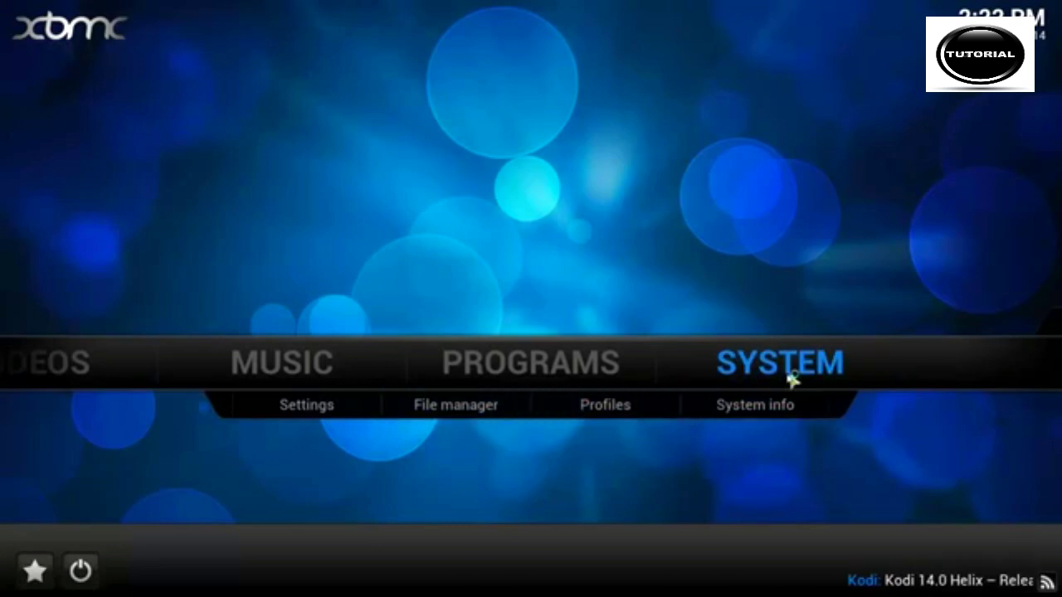
pyautogui.click(471, 408)
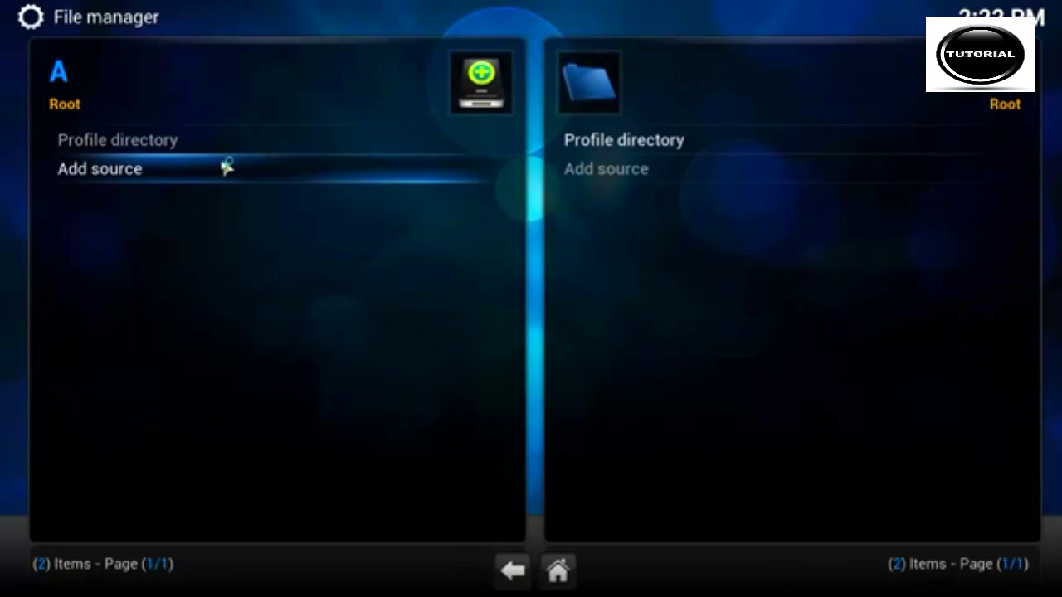
pyautogui.click(226, 167)
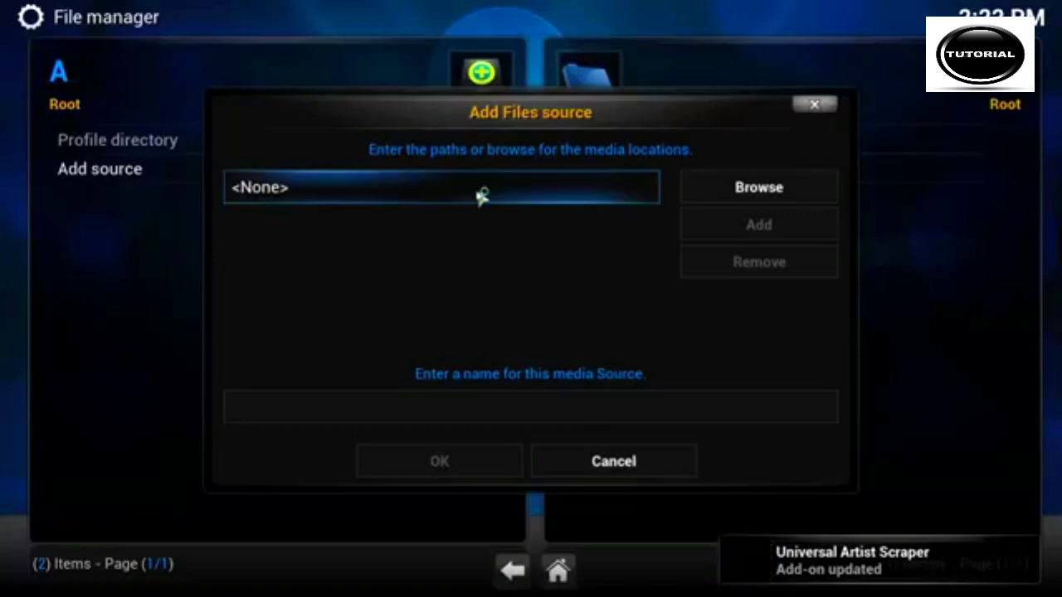
pyautogui.click(482, 196)
pyautogui.write('h')
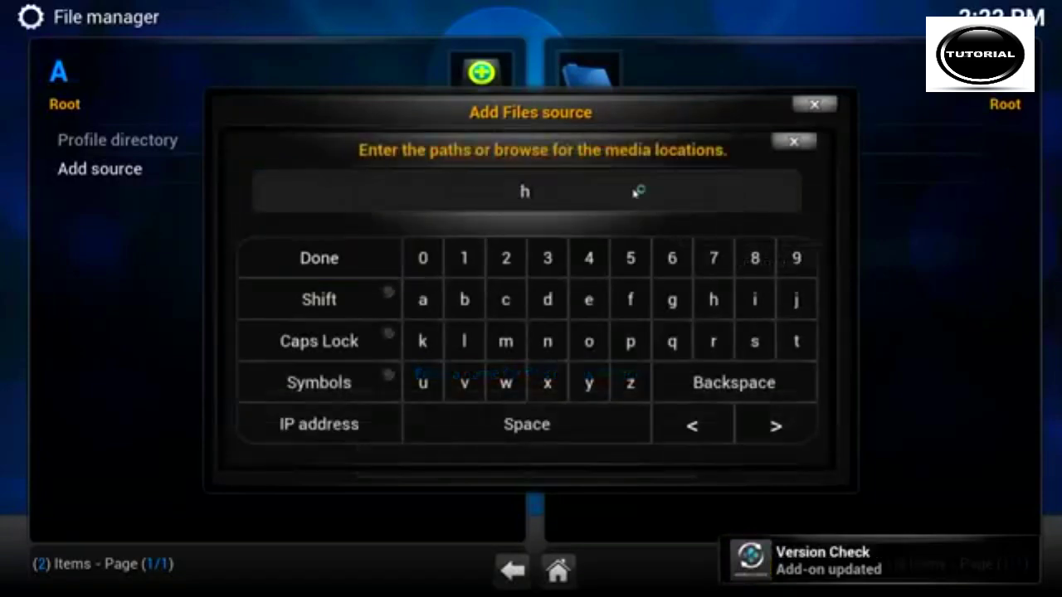
pyautogui.write('ttp:/')
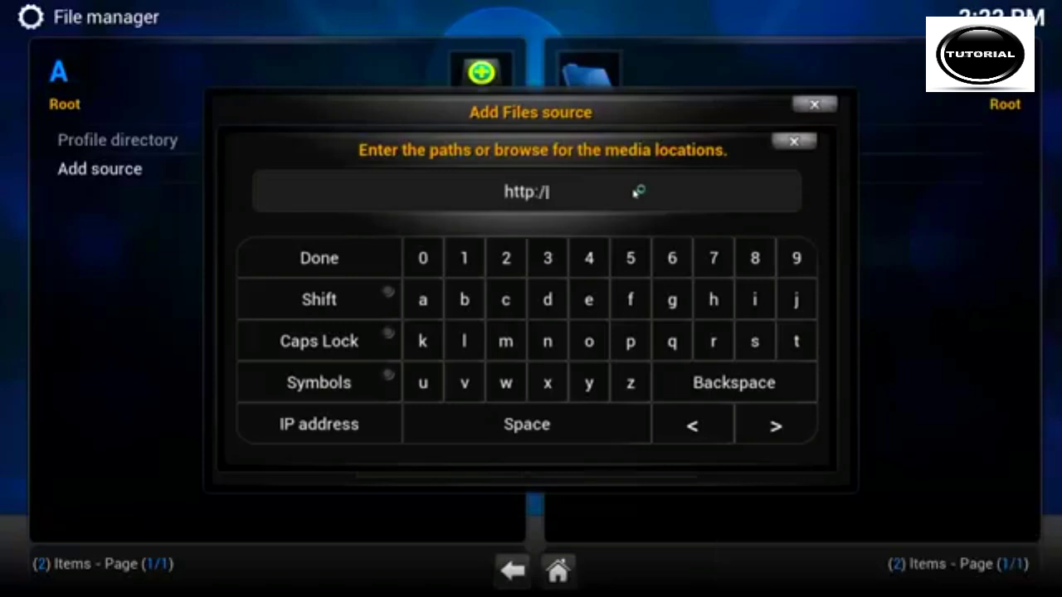
pyautogui.write('/xfi')
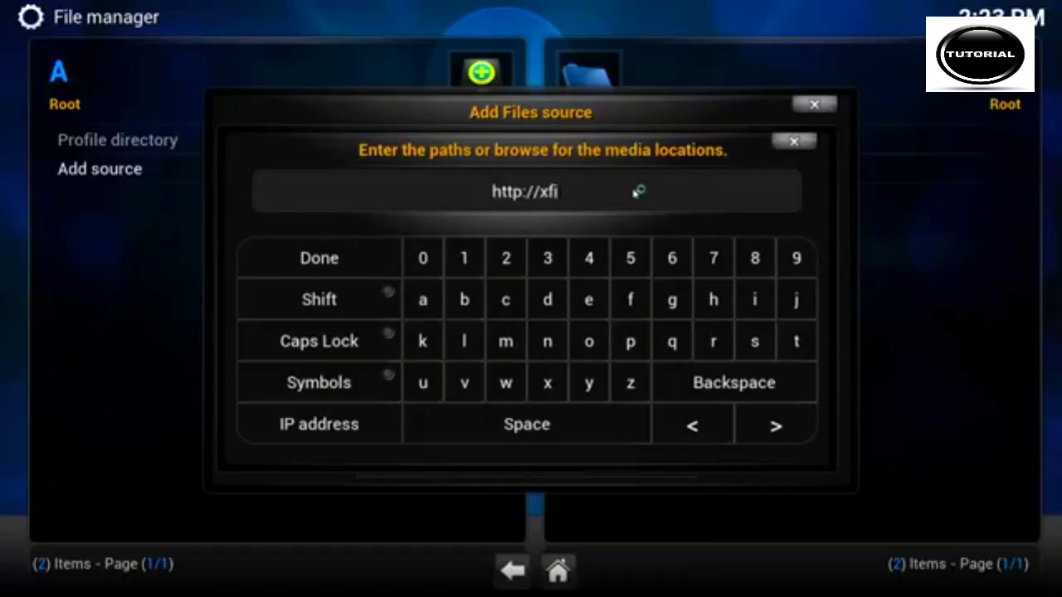
pyautogui.write('nity.x')
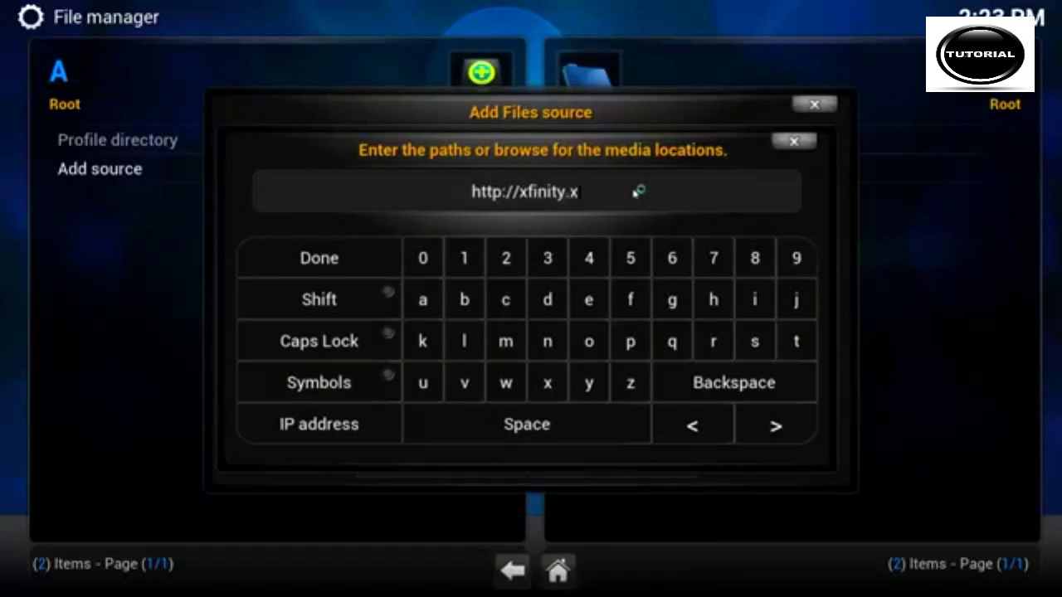
pyautogui.write('unitytalk.com')
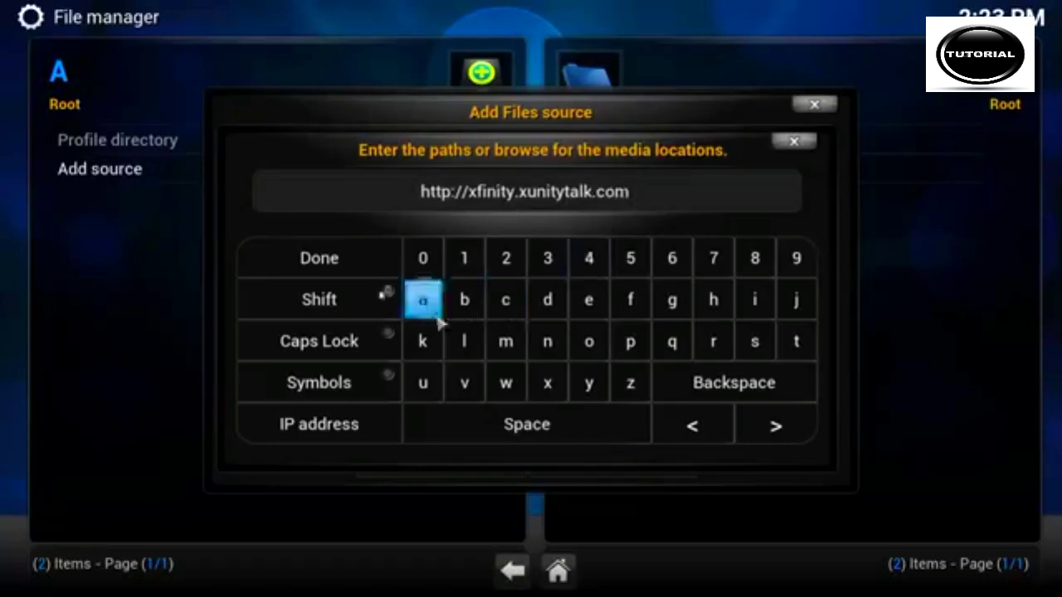
pyautogui.click(348, 263)
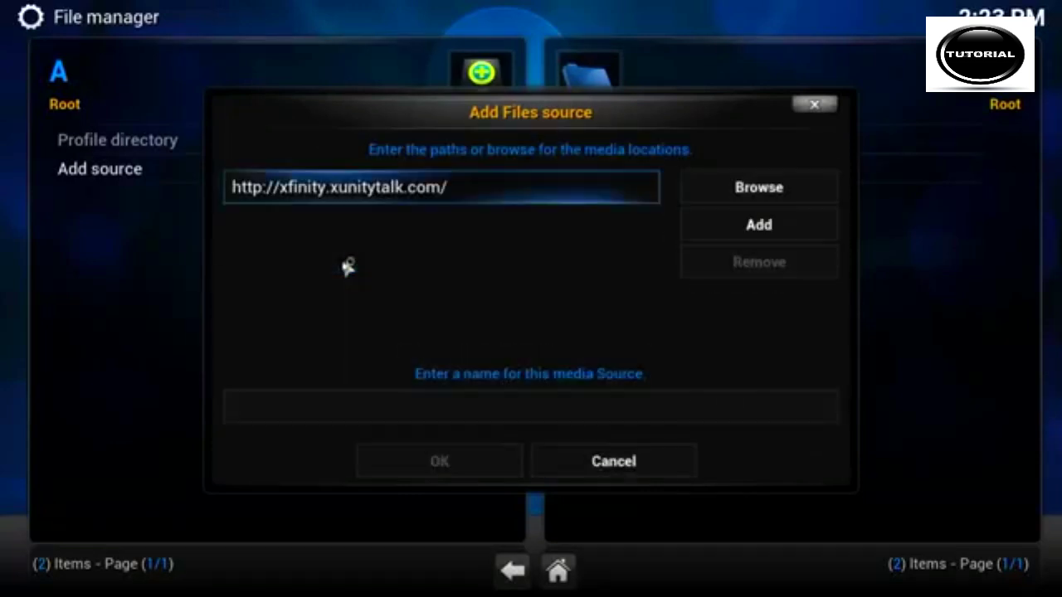
# Name the new media source ".Istream", save it, and return to the home screen
pyautogui.click(603, 419)
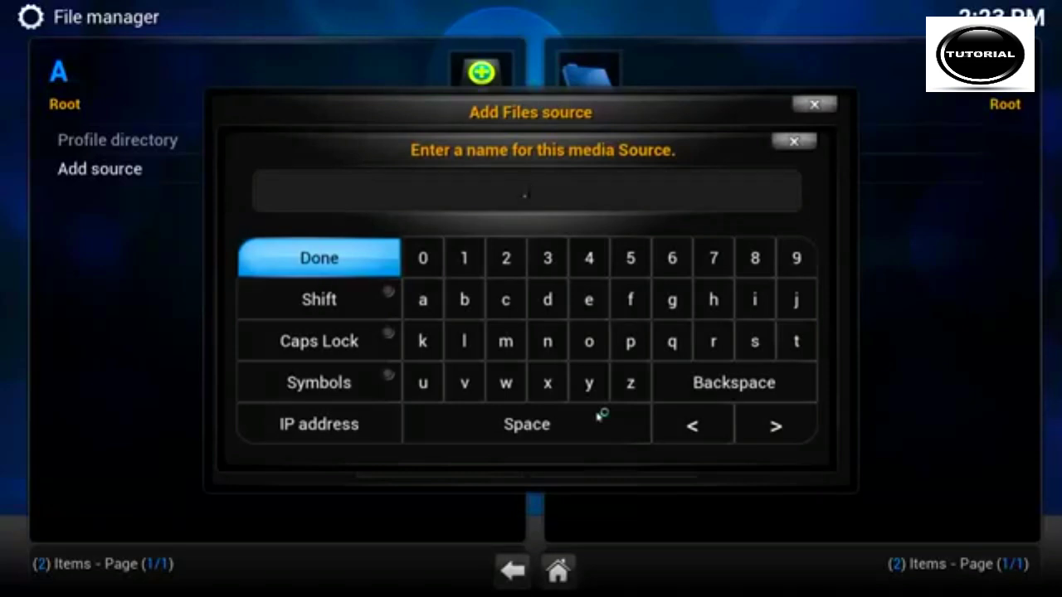
pyautogui.write('stream')
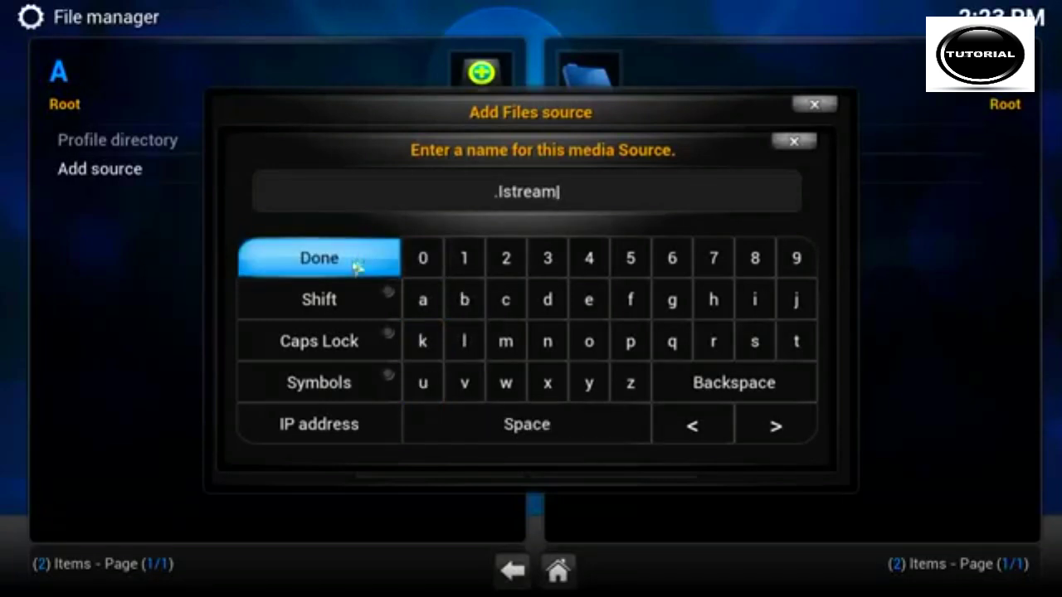
pyautogui.click(357, 265)
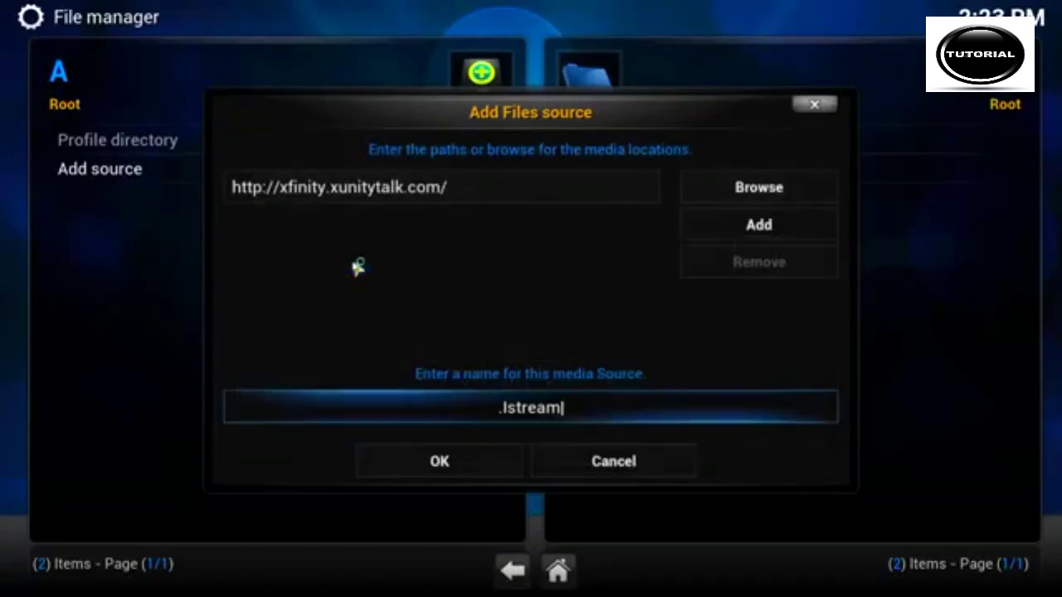
pyautogui.click(459, 459)
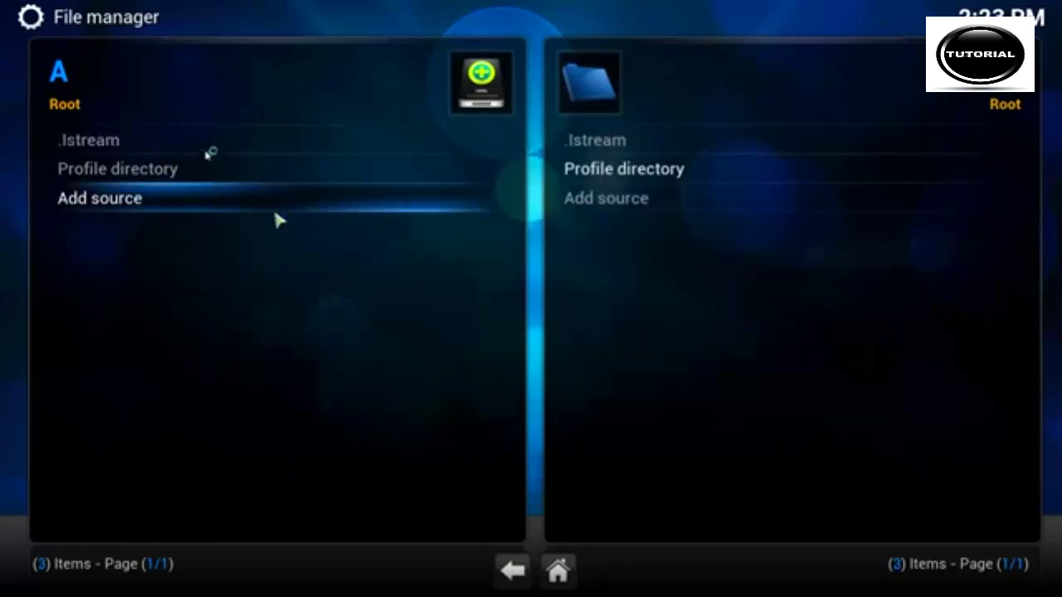
pyautogui.click(558, 573)
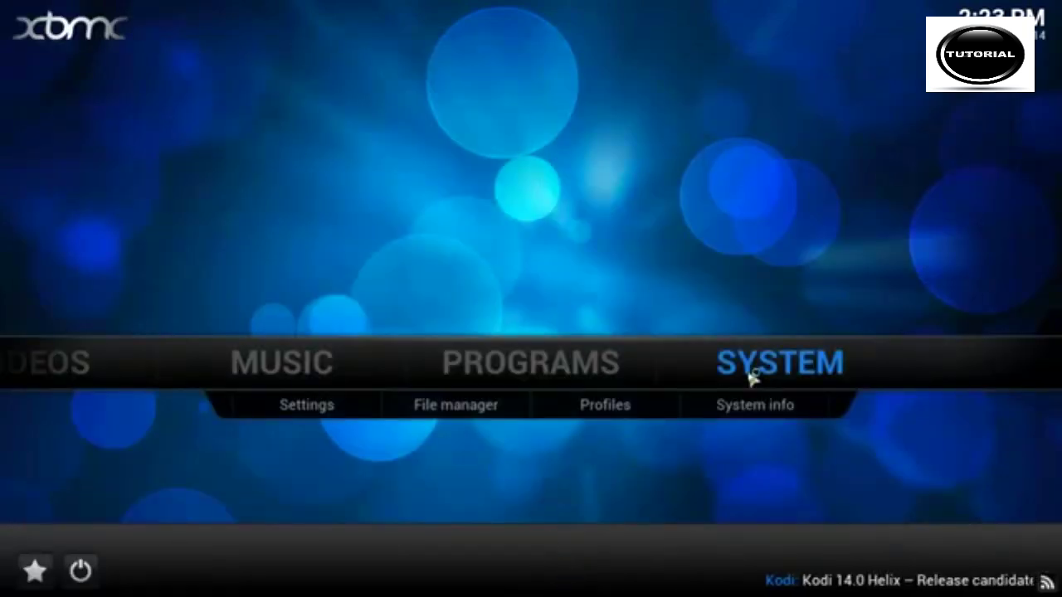
# Install the add-on XunityTalk_Repository.zip from the .Istream source, then return to the home screen
pyautogui.click(758, 373)
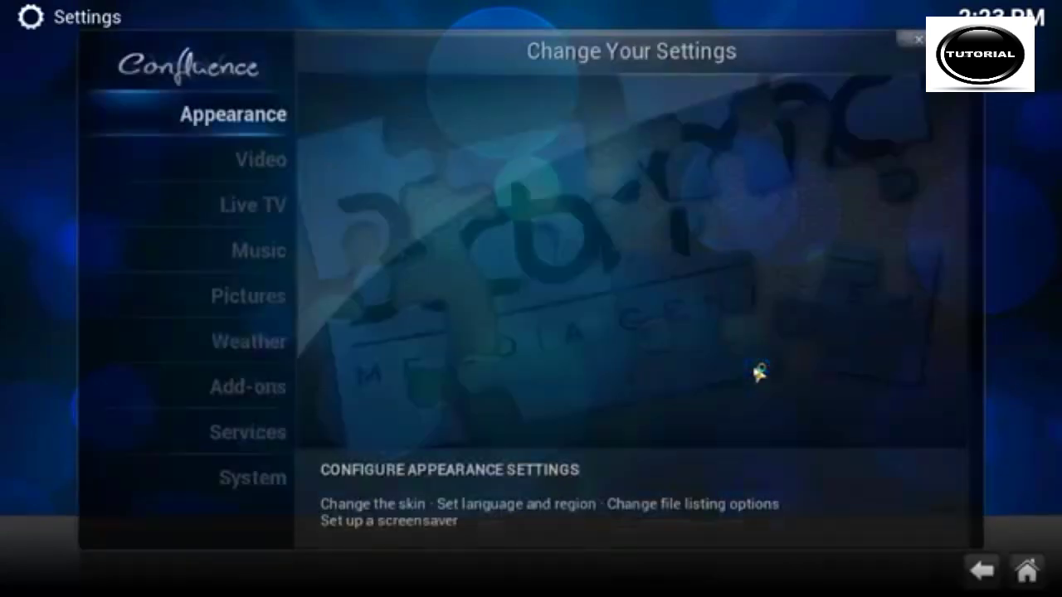
pyautogui.click(245, 391)
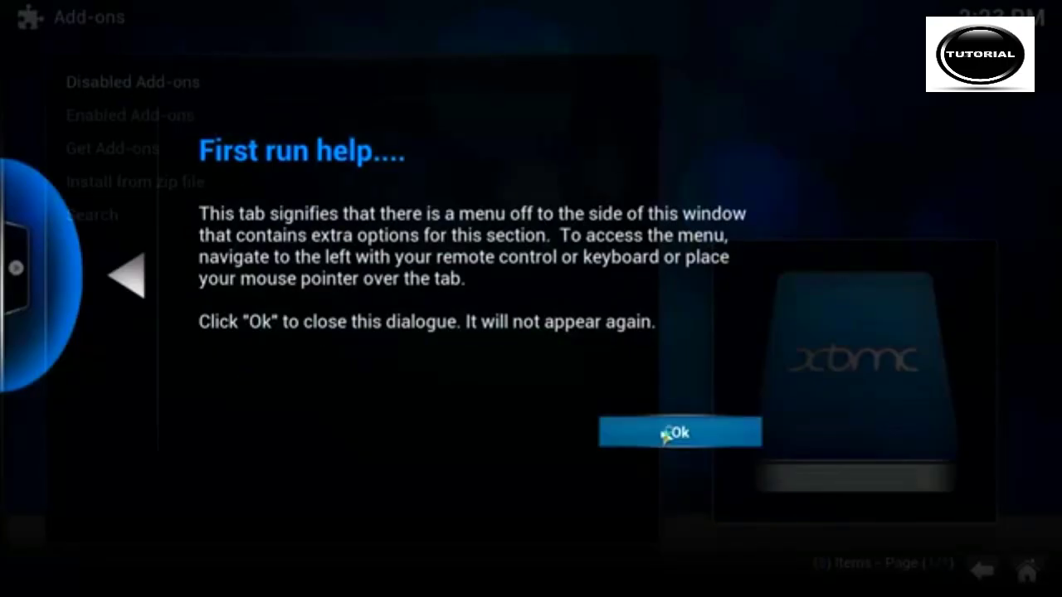
pyautogui.click(668, 432)
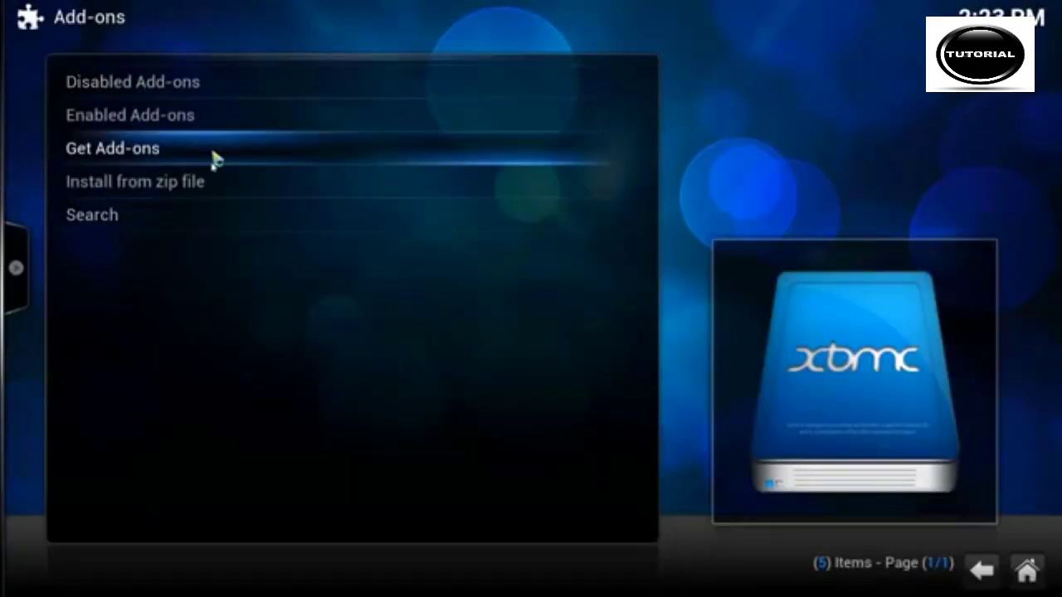
pyautogui.click(218, 180)
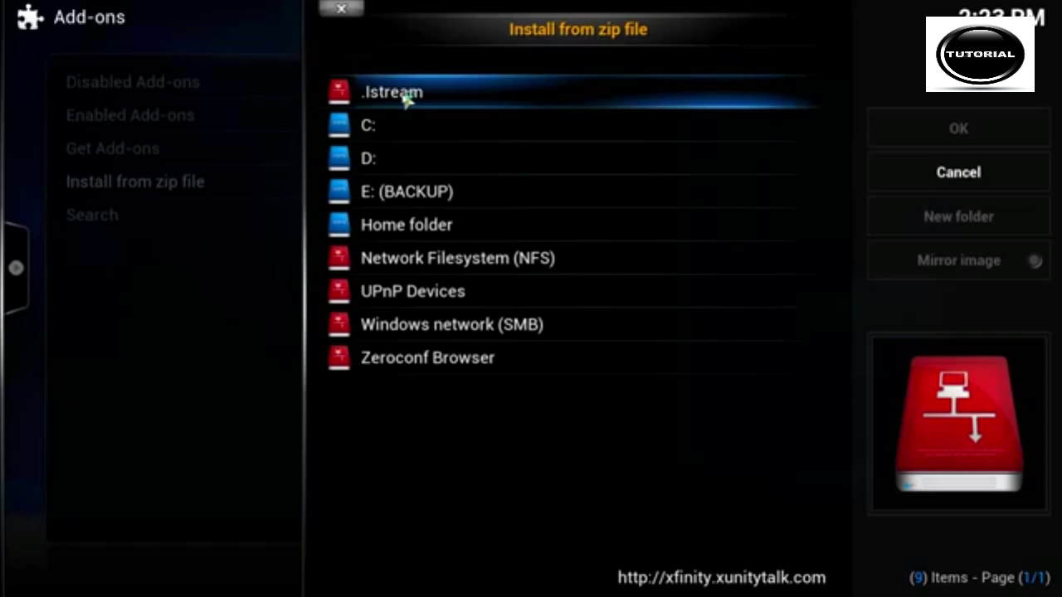
pyautogui.click(407, 98)
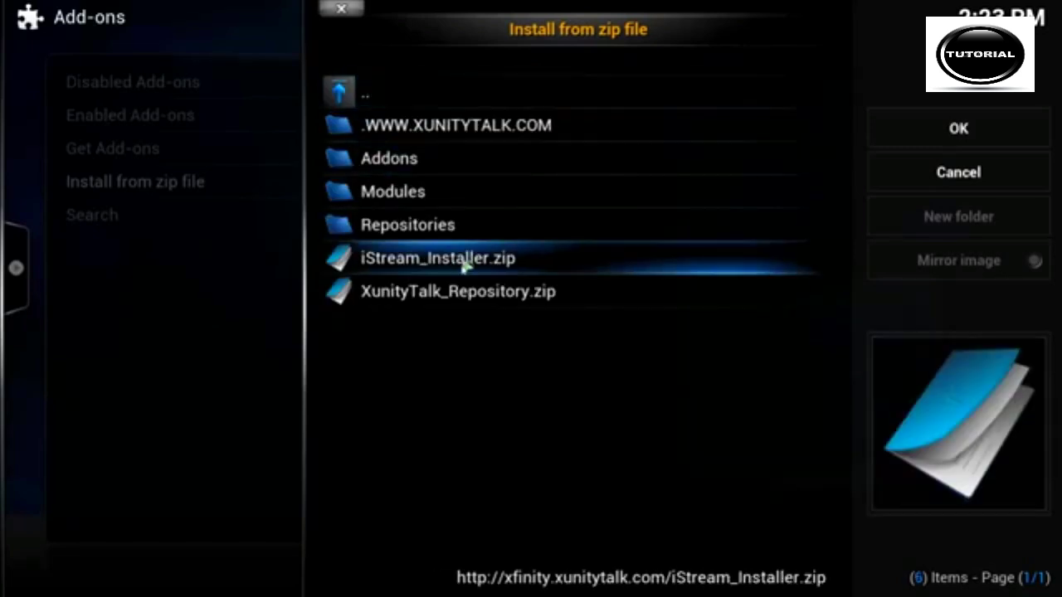
pyautogui.click(465, 296)
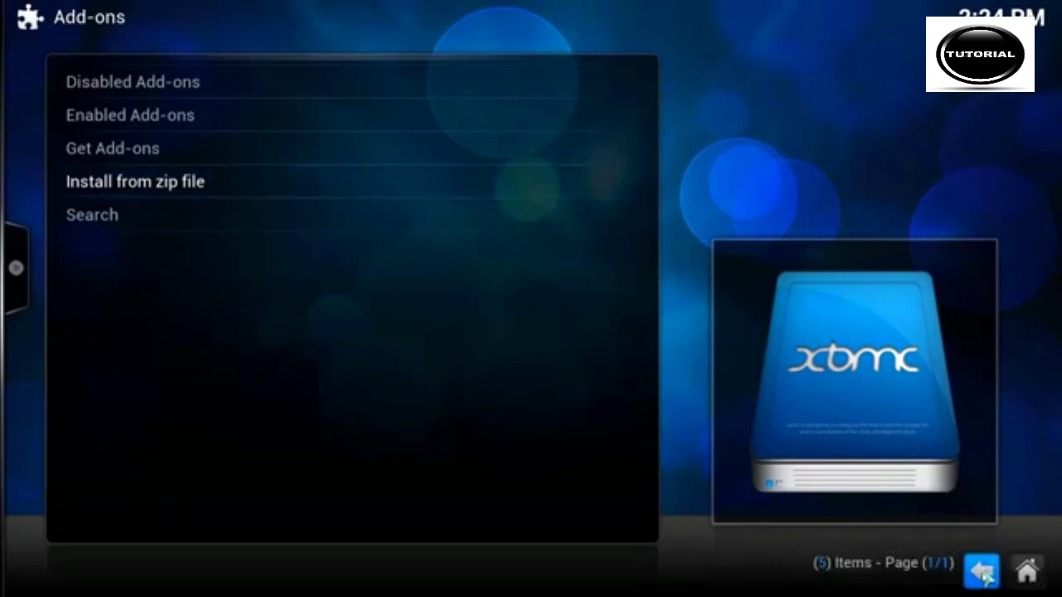
pyautogui.click(1028, 571)
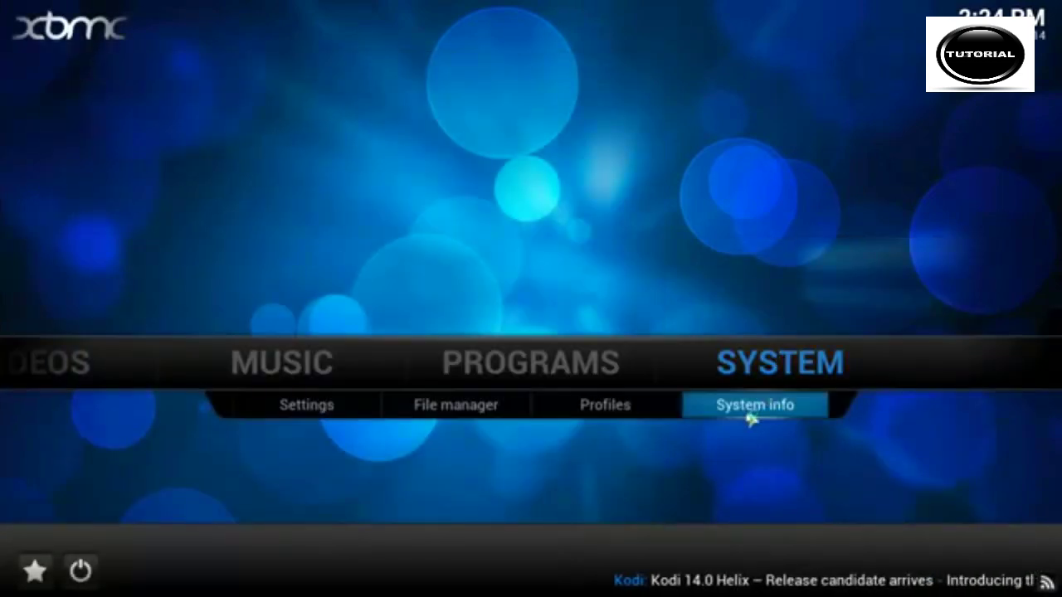
# Install the iSTREAM XBMC Addons Repository from the add-on repositories of the .XunityTalk Repository
pyautogui.click(750, 414)
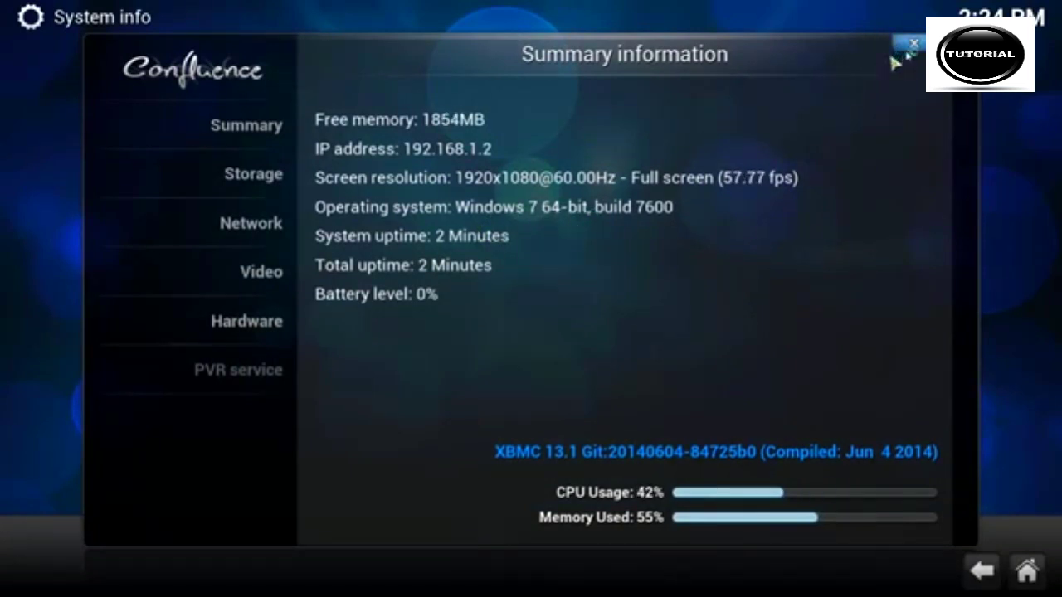
pyautogui.click(914, 44)
pyautogui.click(766, 371)
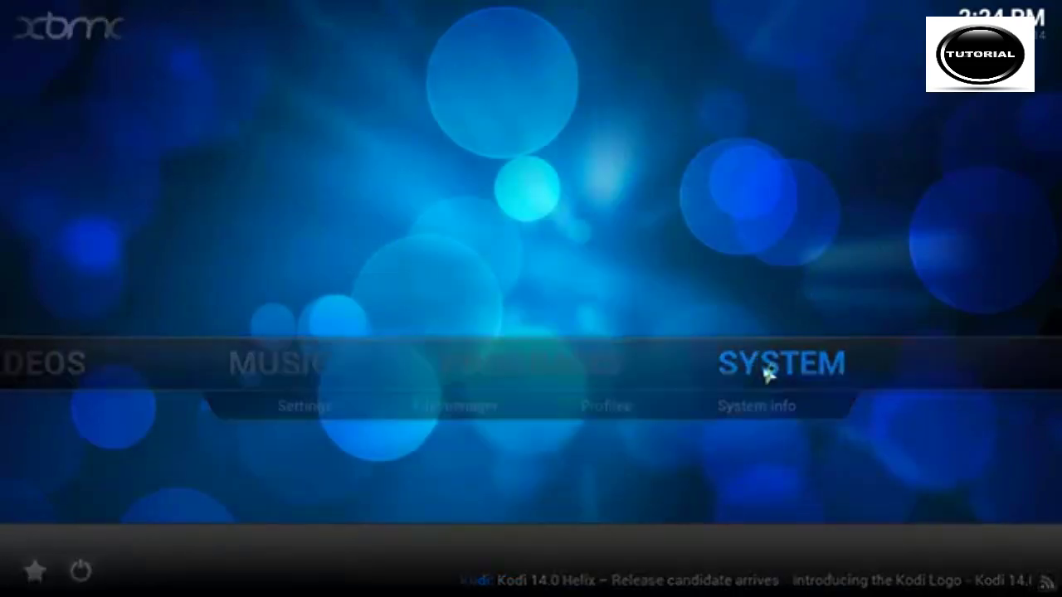
pyautogui.click(262, 387)
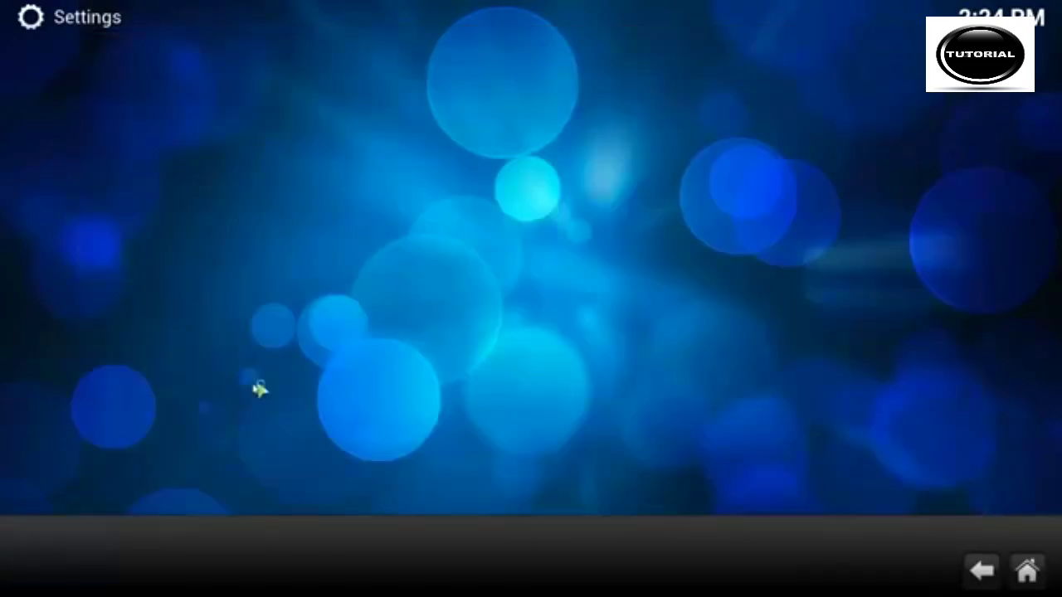
pyautogui.click(118, 158)
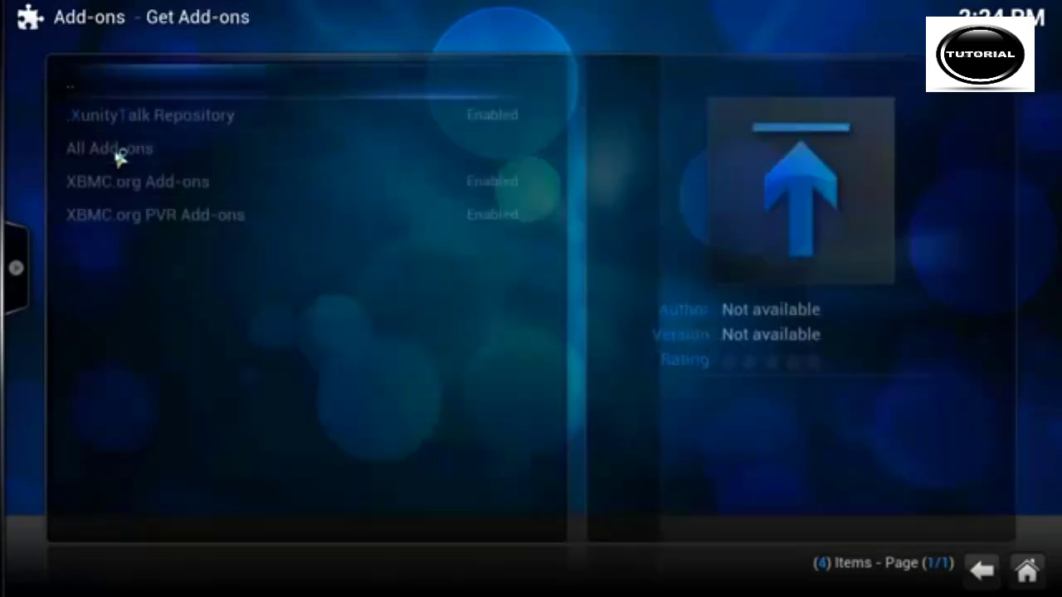
pyautogui.click(139, 116)
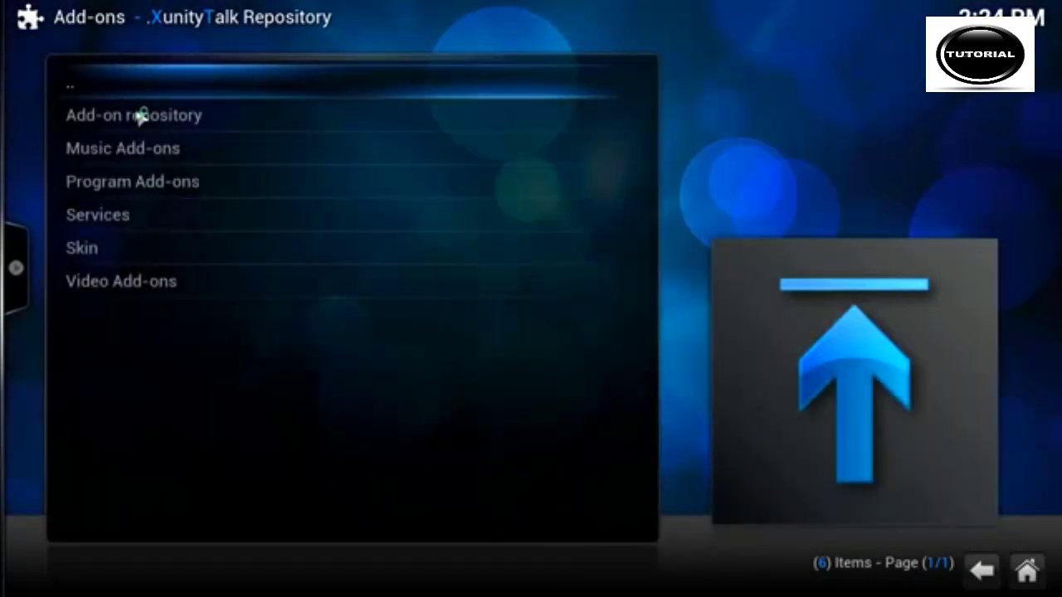
pyautogui.click(230, 120)
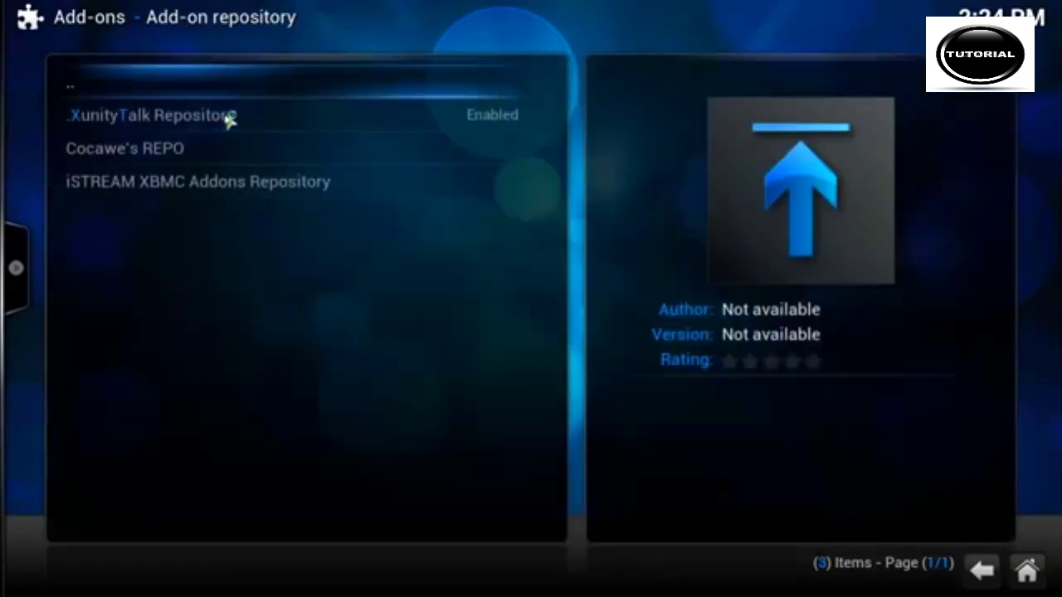
pyautogui.click(242, 188)
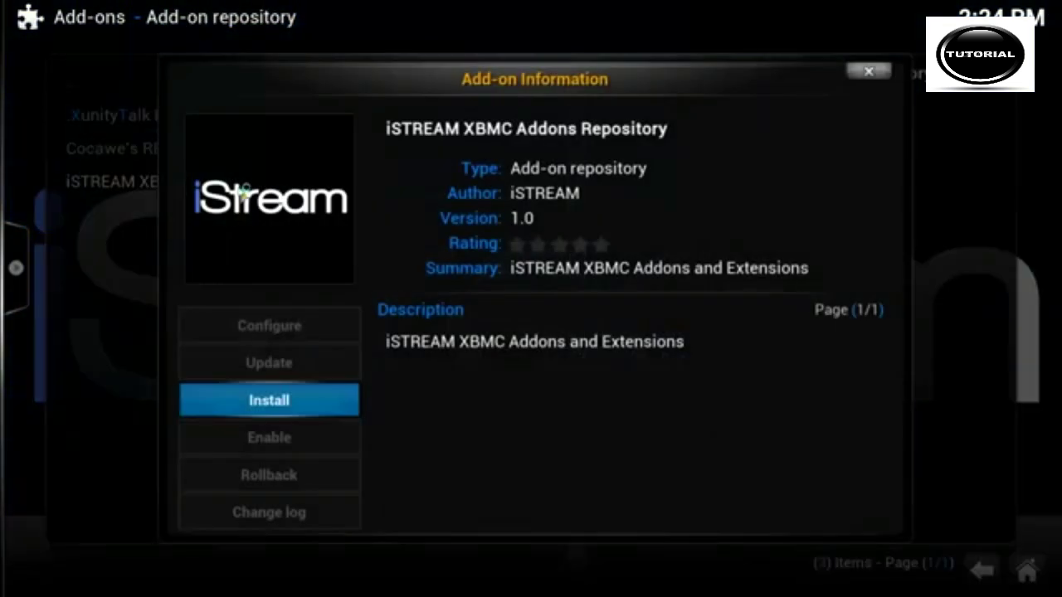
pyautogui.click(296, 401)
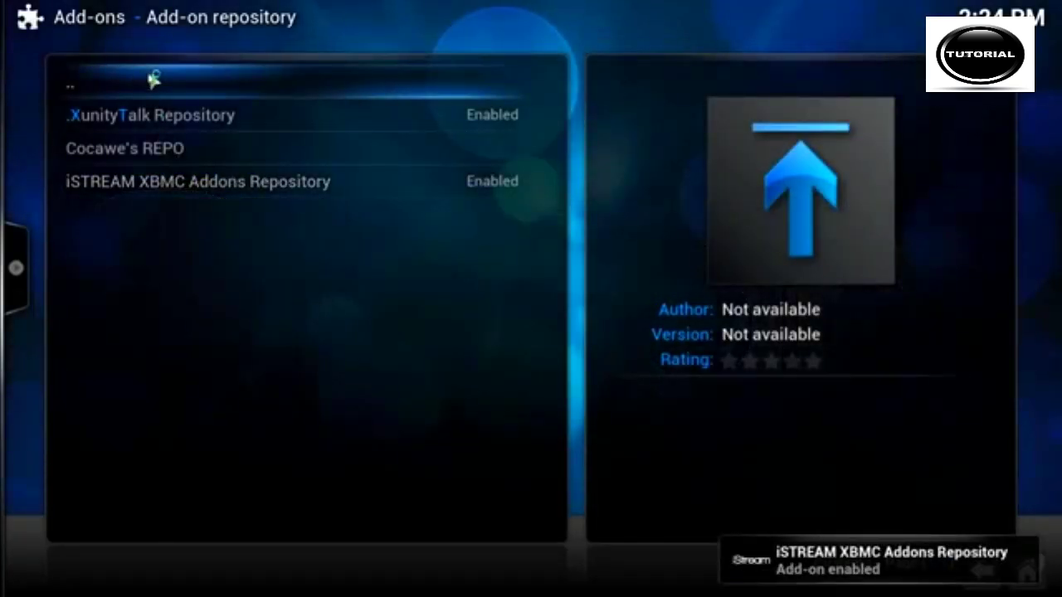
# Install .Xunity Maintenance from the program add-ons of the .XunityTalk Repository
pyautogui.click(127, 82)
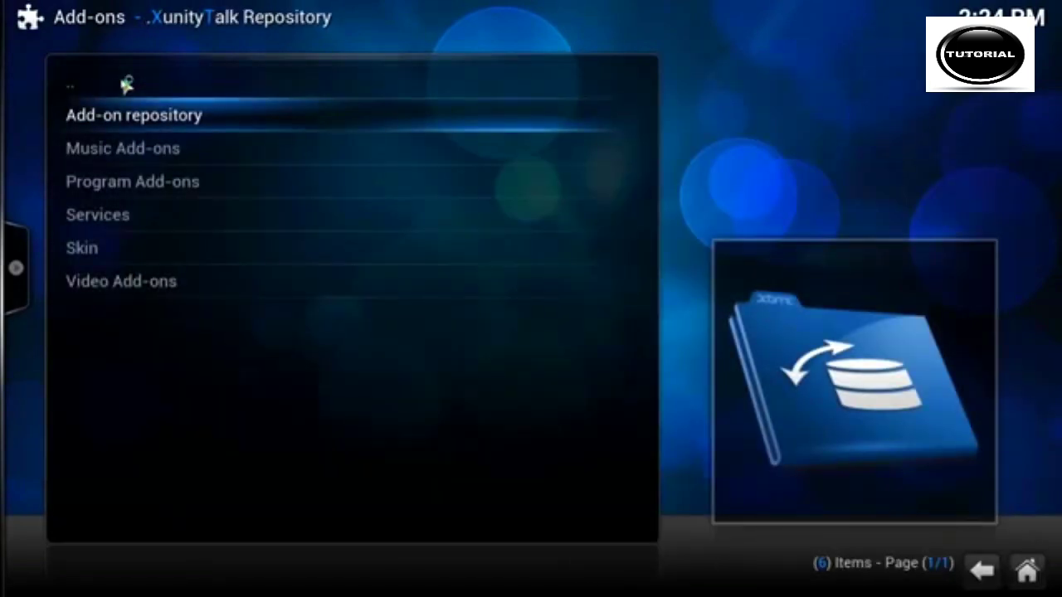
pyautogui.click(138, 180)
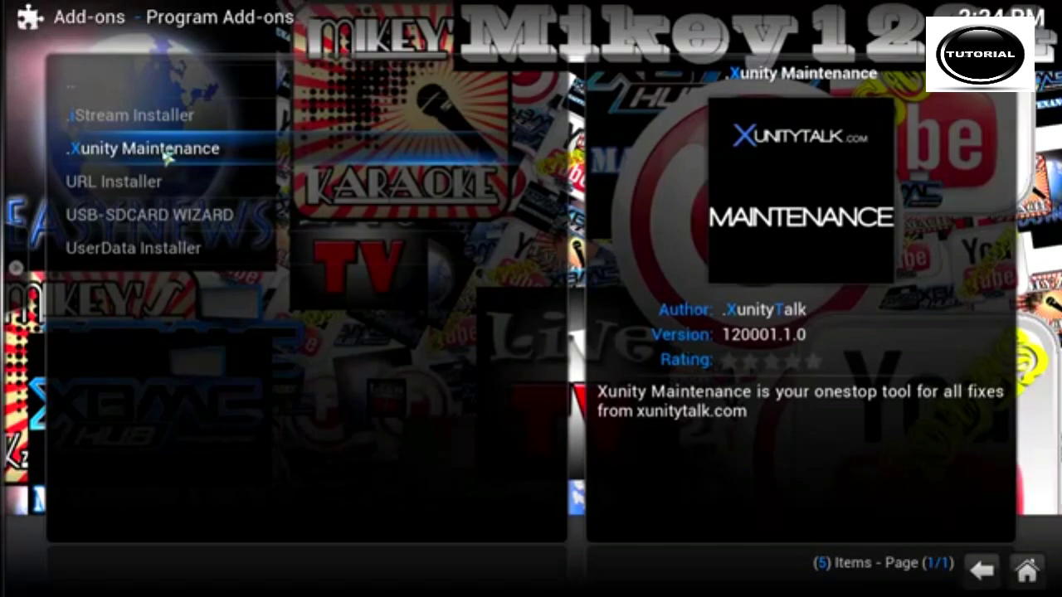
pyautogui.click(166, 157)
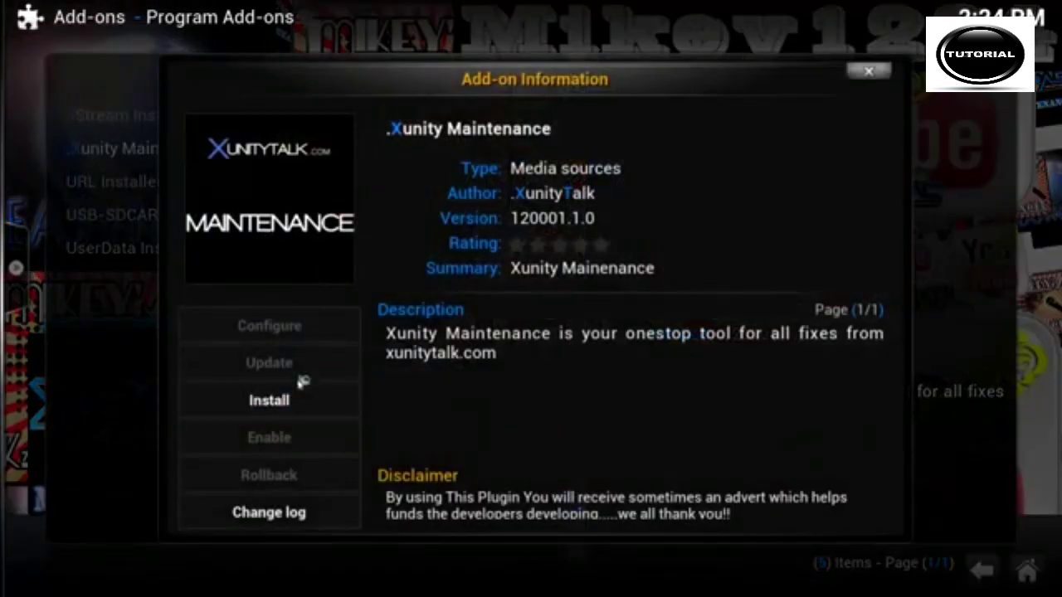
pyautogui.click(304, 399)
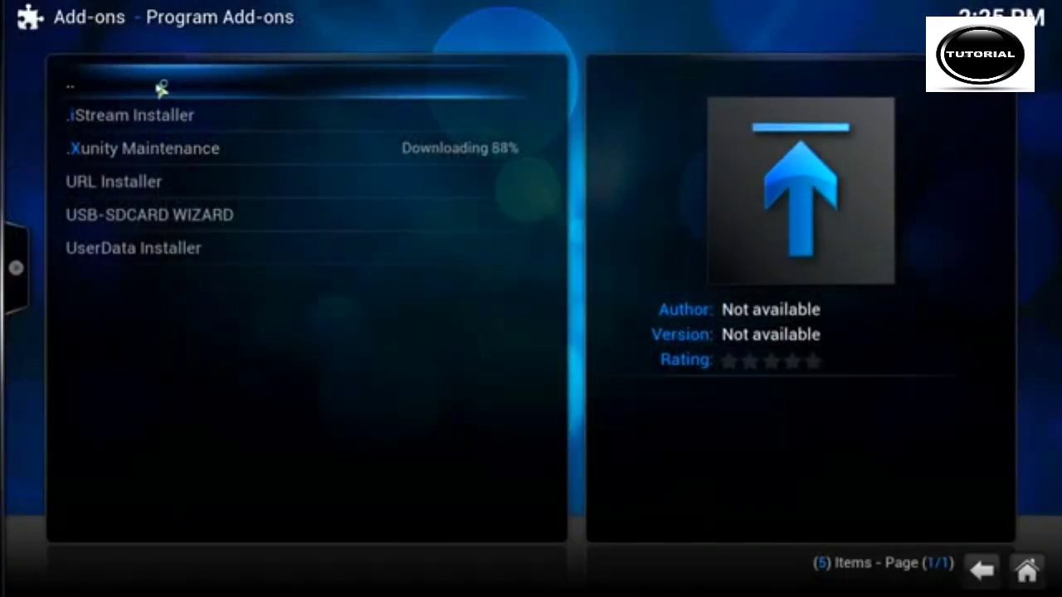
# Install .Xunity Talk iStream Extensions and iStream Extensions - Extra Uk Channels from the services of the .XunityTalk Repository
pyautogui.click(163, 87)
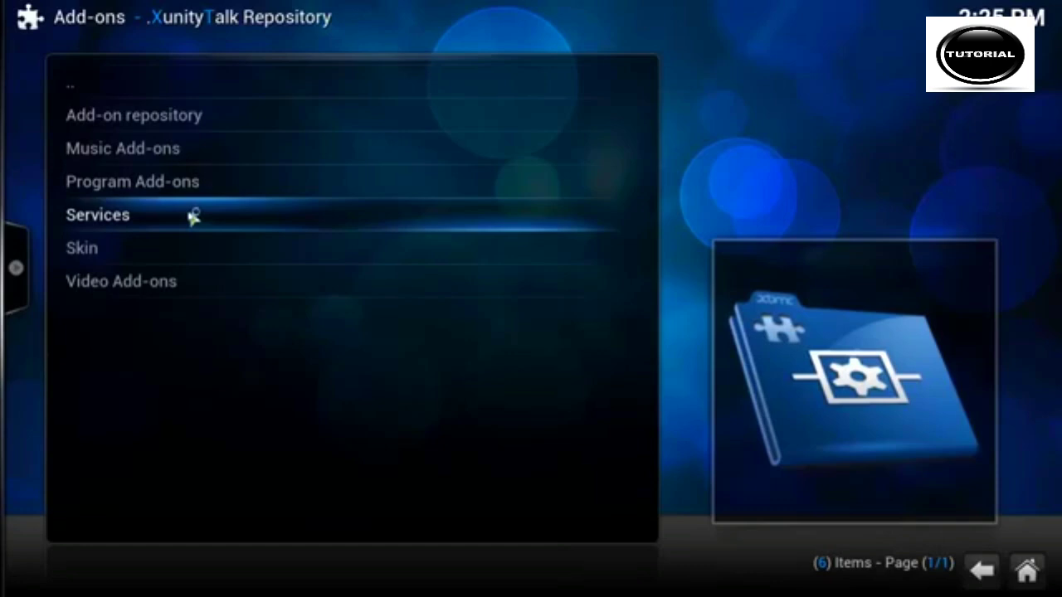
pyautogui.click(193, 216)
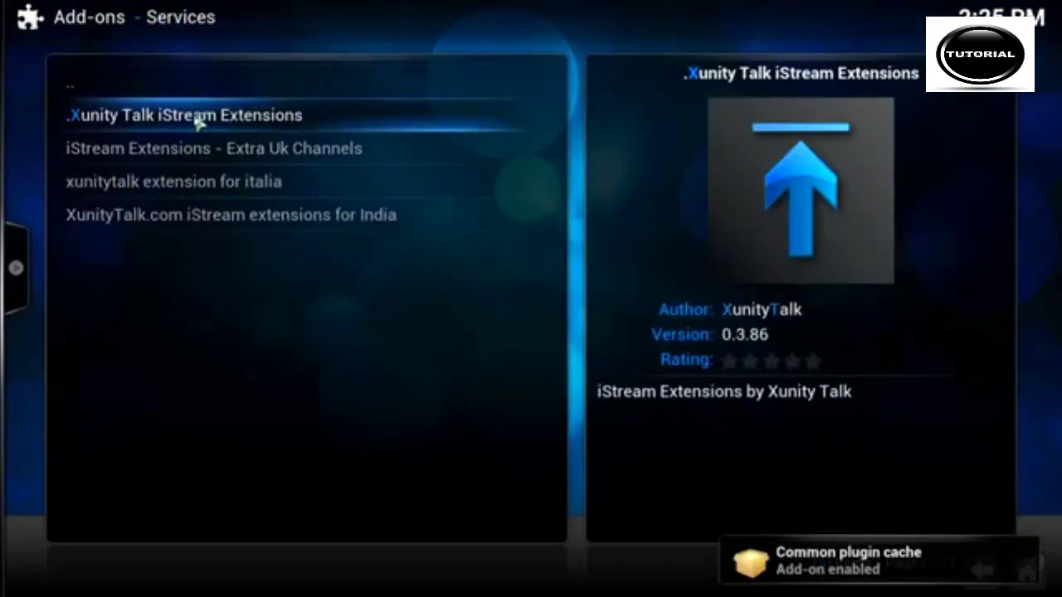
pyautogui.click(199, 117)
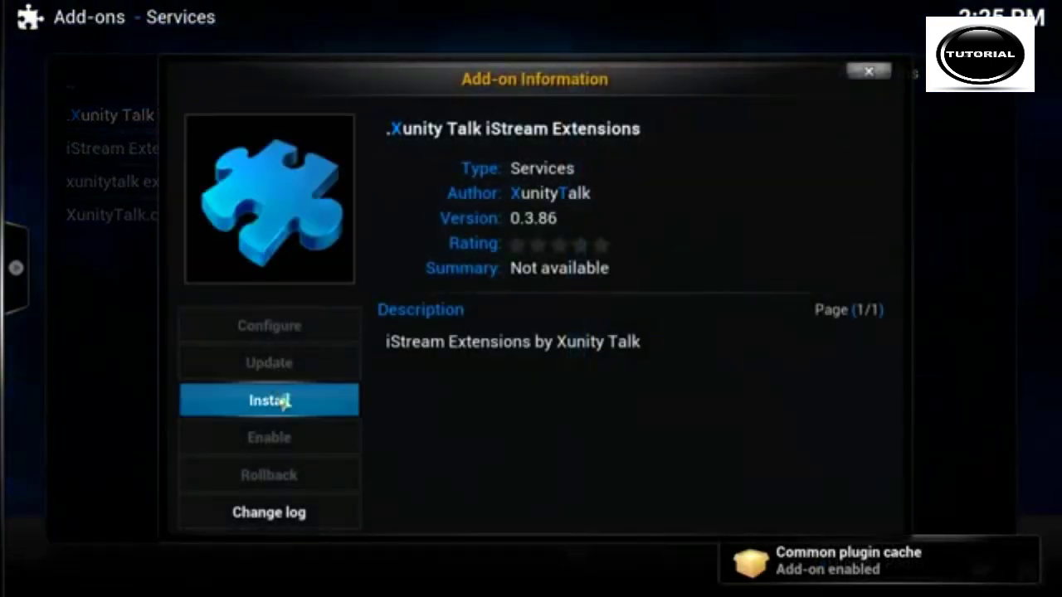
pyautogui.click(283, 402)
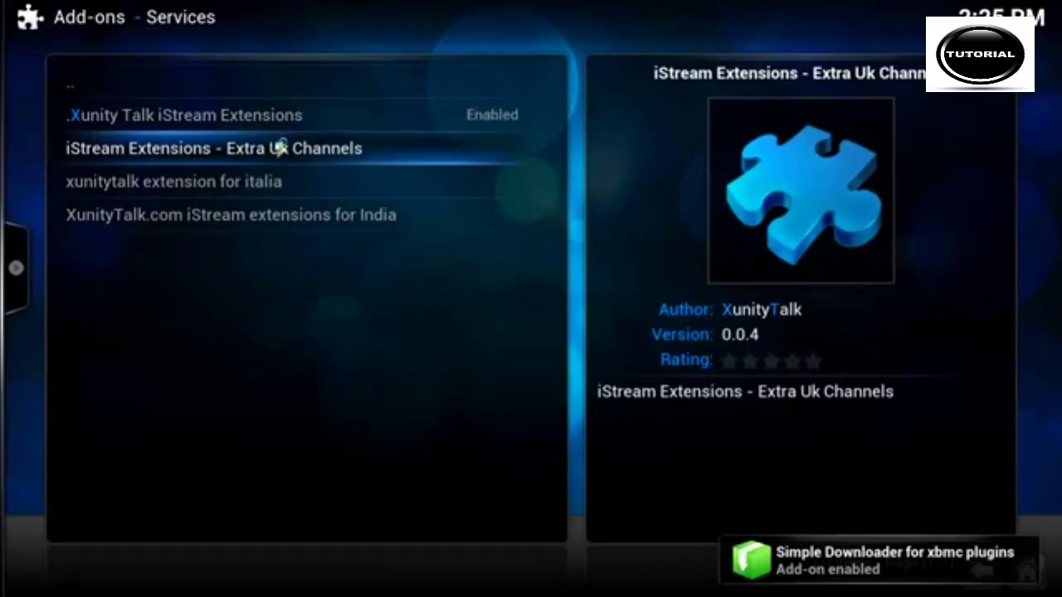
pyautogui.click(281, 148)
pyautogui.click(299, 410)
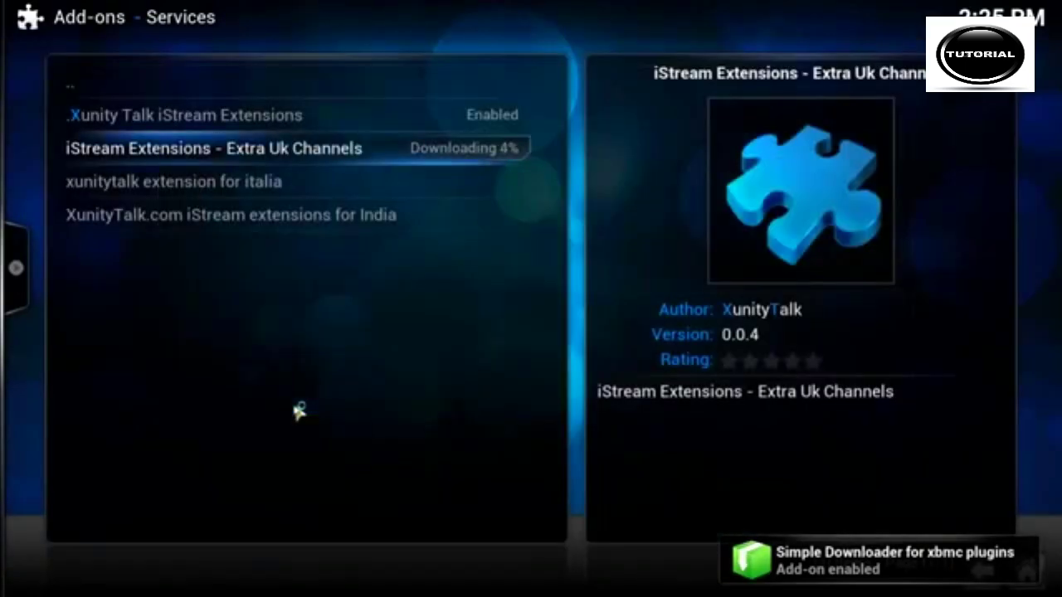
# Install iStream from the video add-ons of the .XunityTalk Repository
pyautogui.click(143, 86)
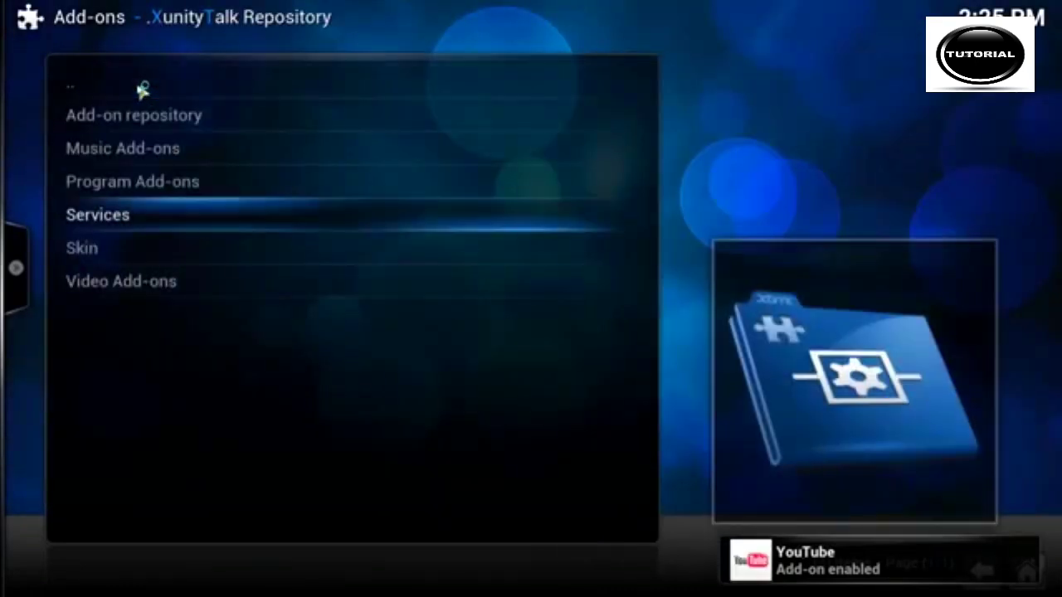
pyautogui.click(203, 292)
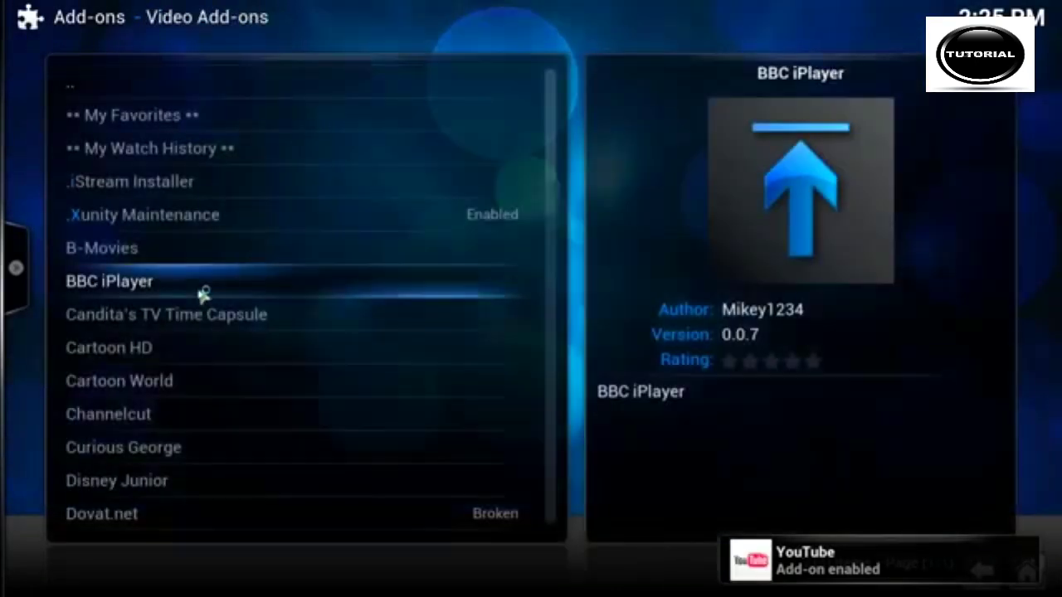
pyautogui.scroll(-10, 304, 360)
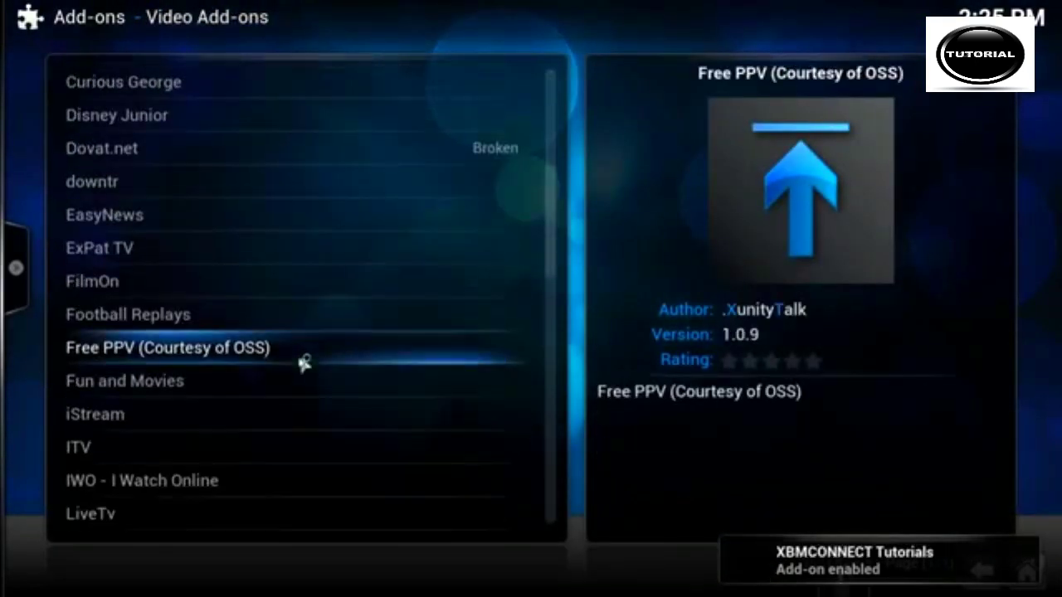
pyautogui.scroll(-1, 304, 363)
pyautogui.click(227, 376)
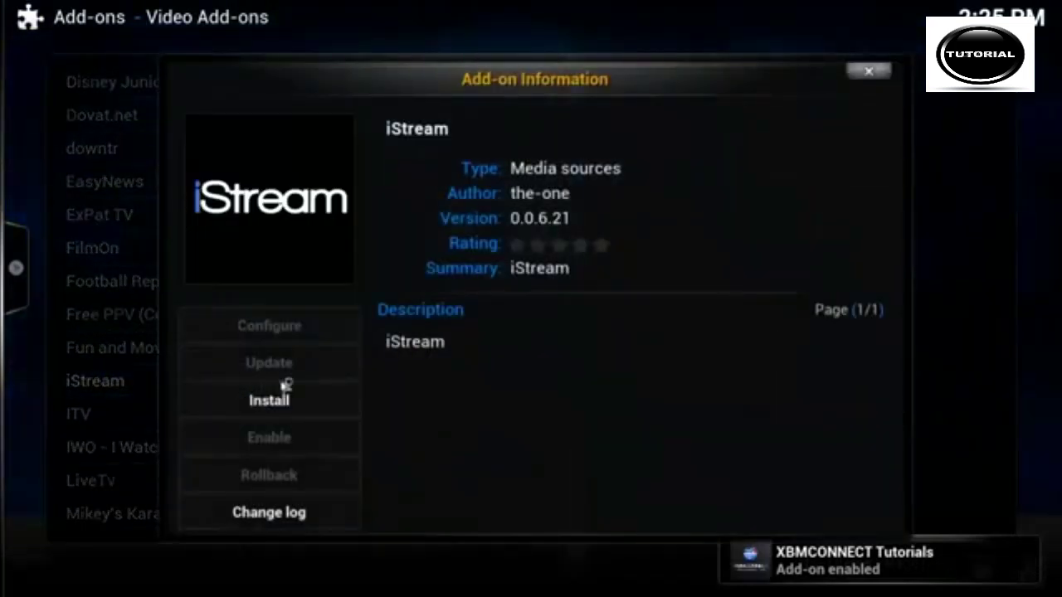
pyautogui.click(288, 397)
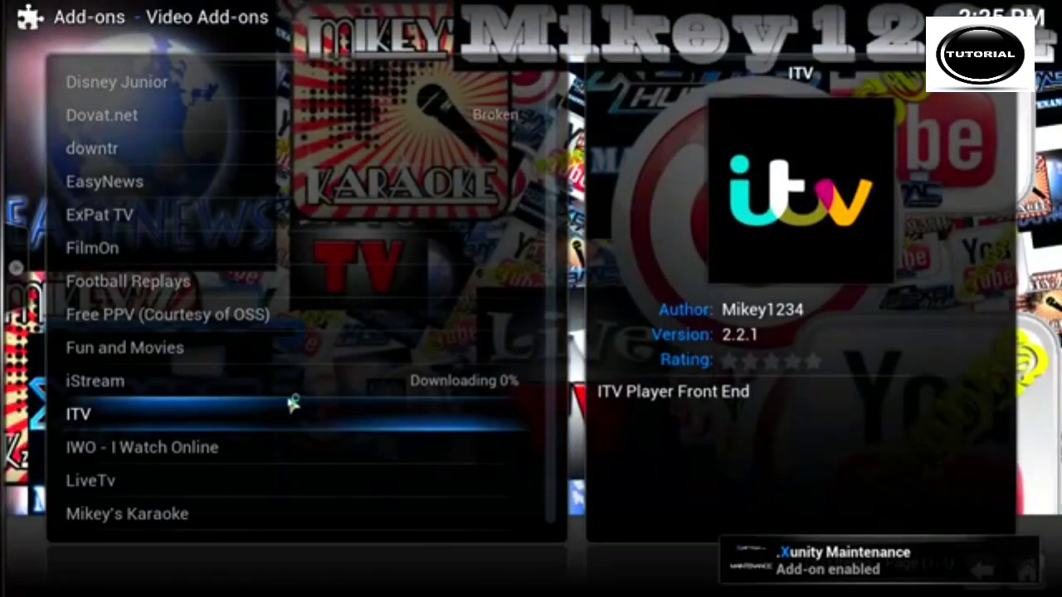
pyautogui.scroll(2, 292, 402)
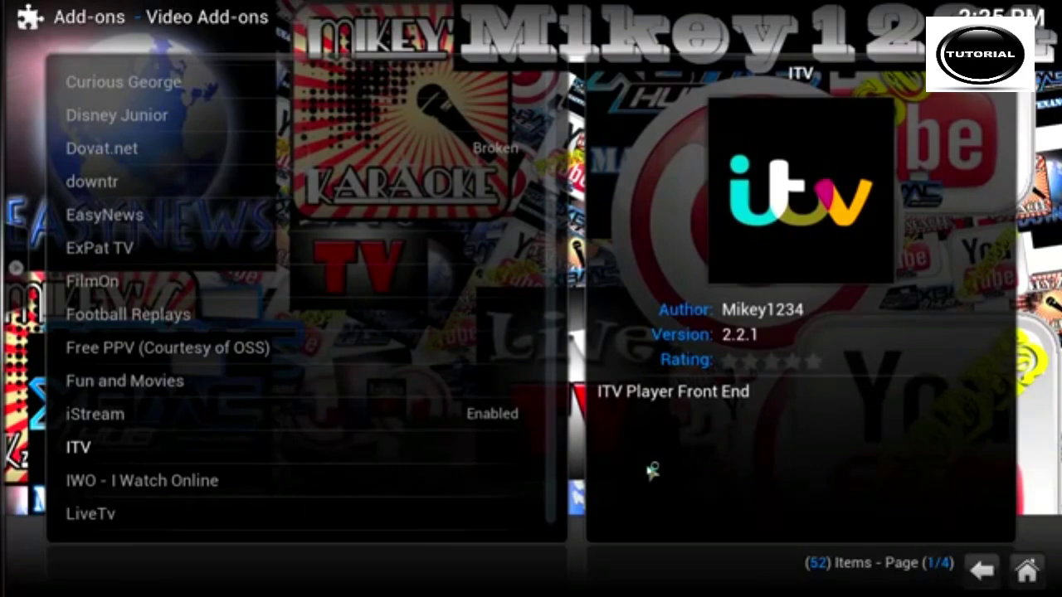
# Return to the list of repositories and force a refresh of the iSTREAM XBMC Addons Repository
pyautogui.click(981, 571)
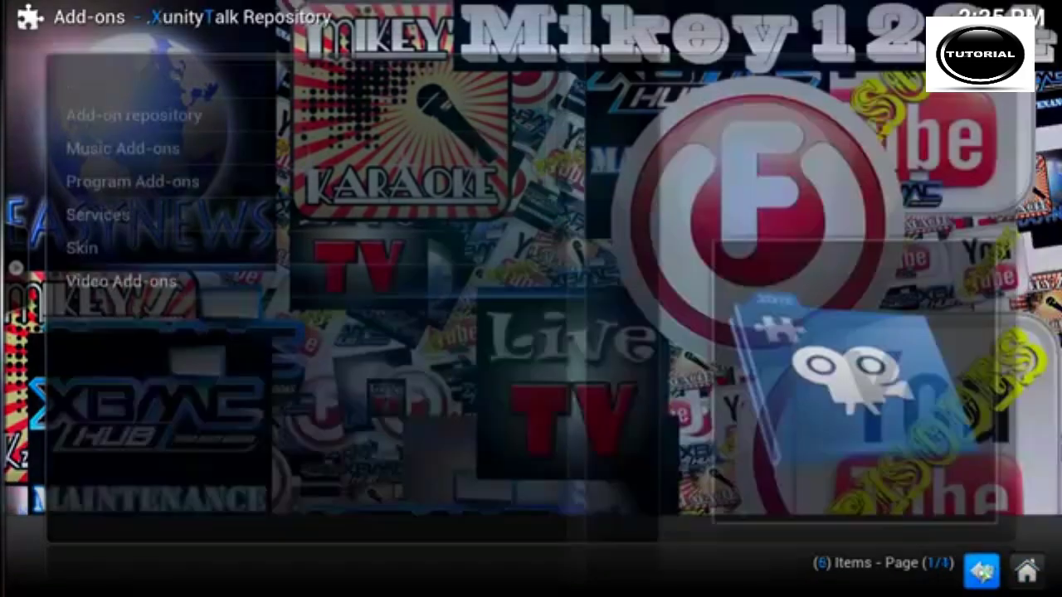
pyautogui.click(982, 571)
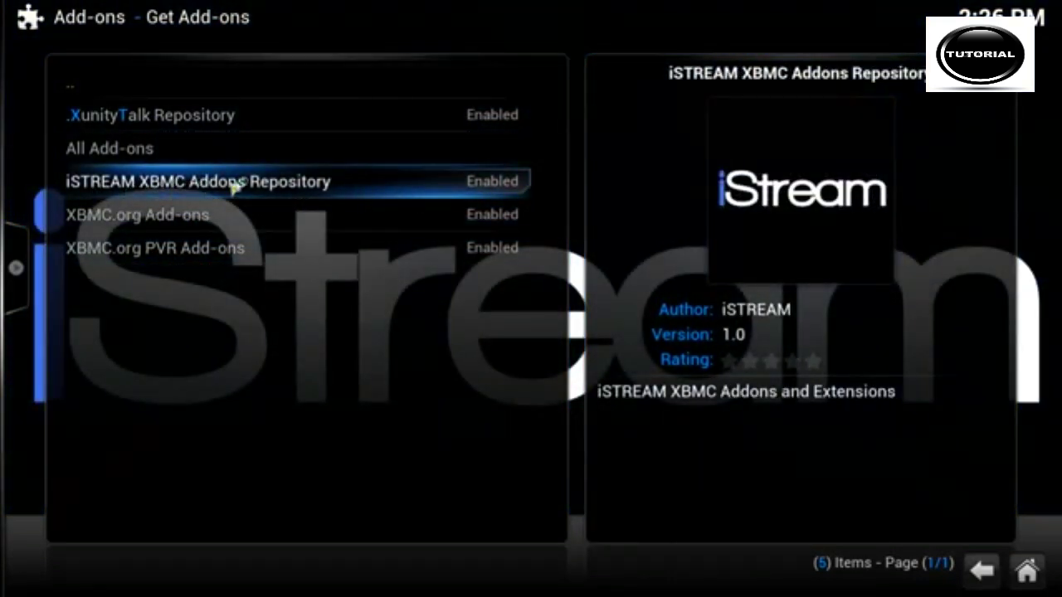
pyautogui.click(289, 188)
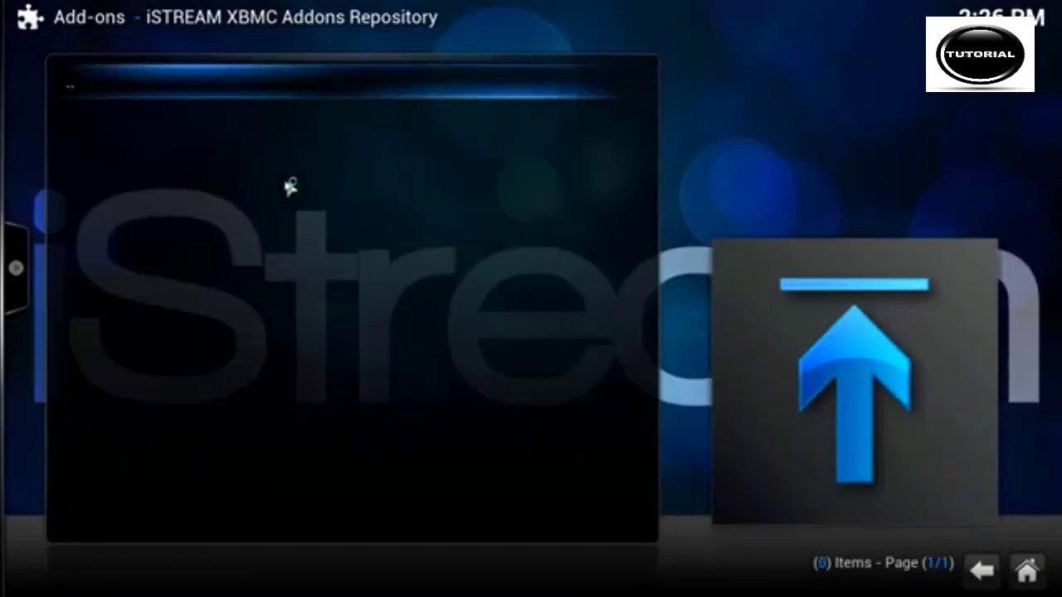
pyautogui.click(200, 81)
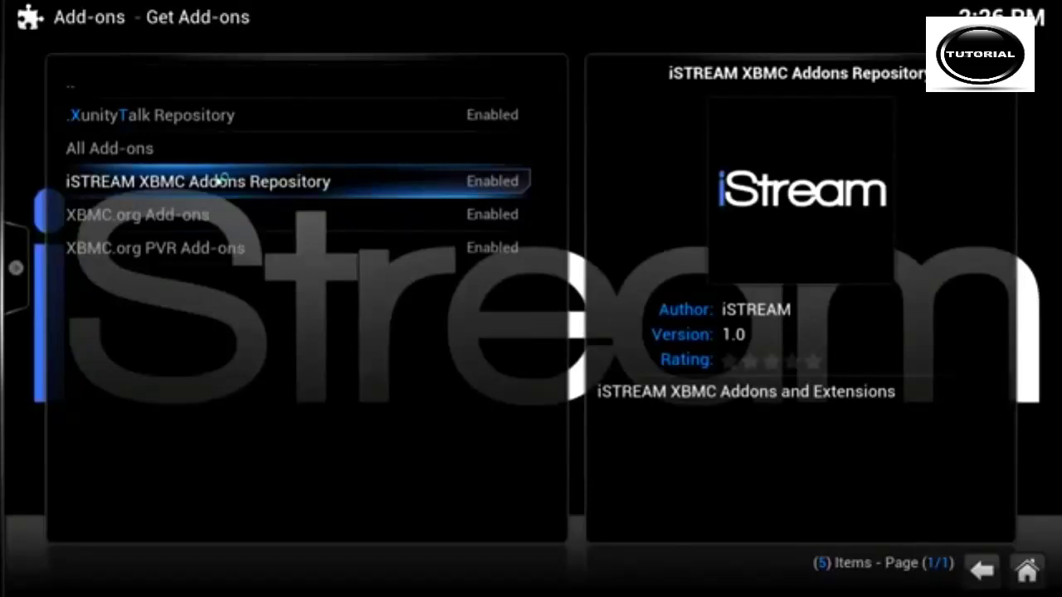
pyautogui.rightClick(218, 181)
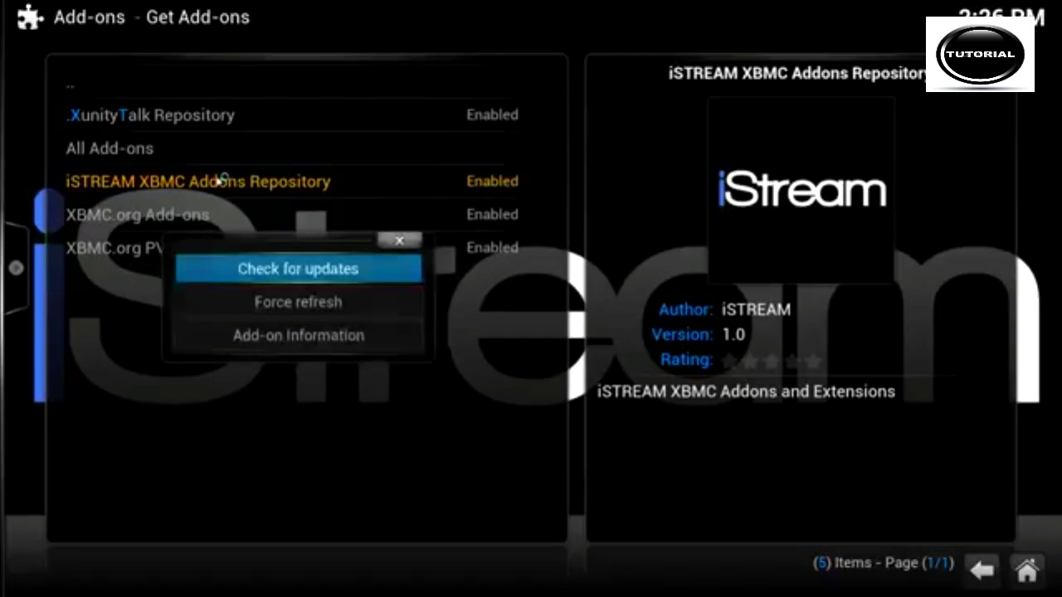
pyautogui.rightClick(218, 181)
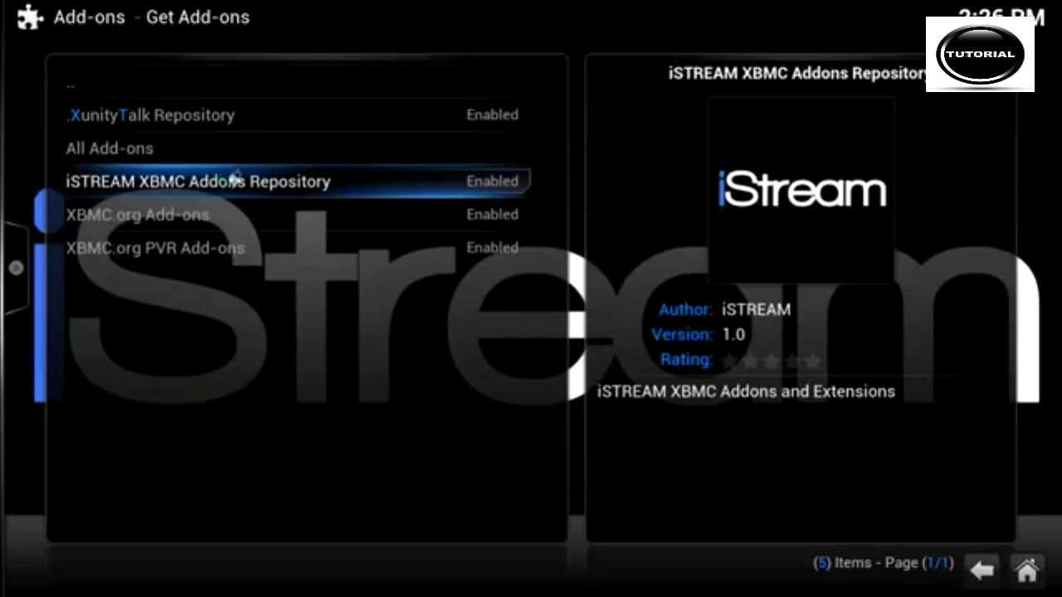
pyautogui.rightClick(229, 179)
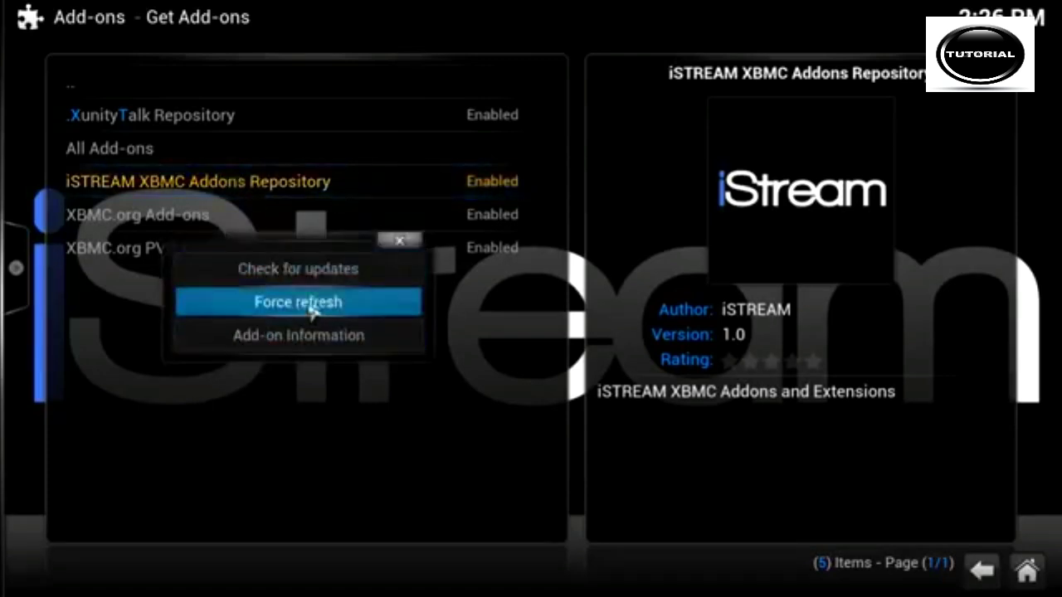
pyautogui.click(310, 309)
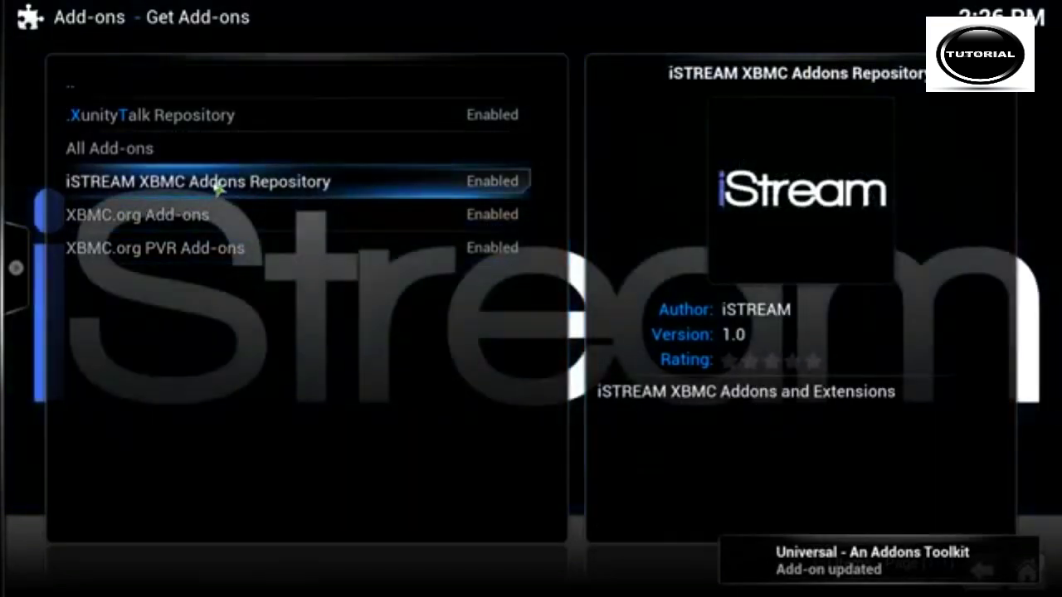
# Install iSTREAM - United Kingdom from the services of the iSTREAM XBMC Addons Repository
pyautogui.click(218, 184)
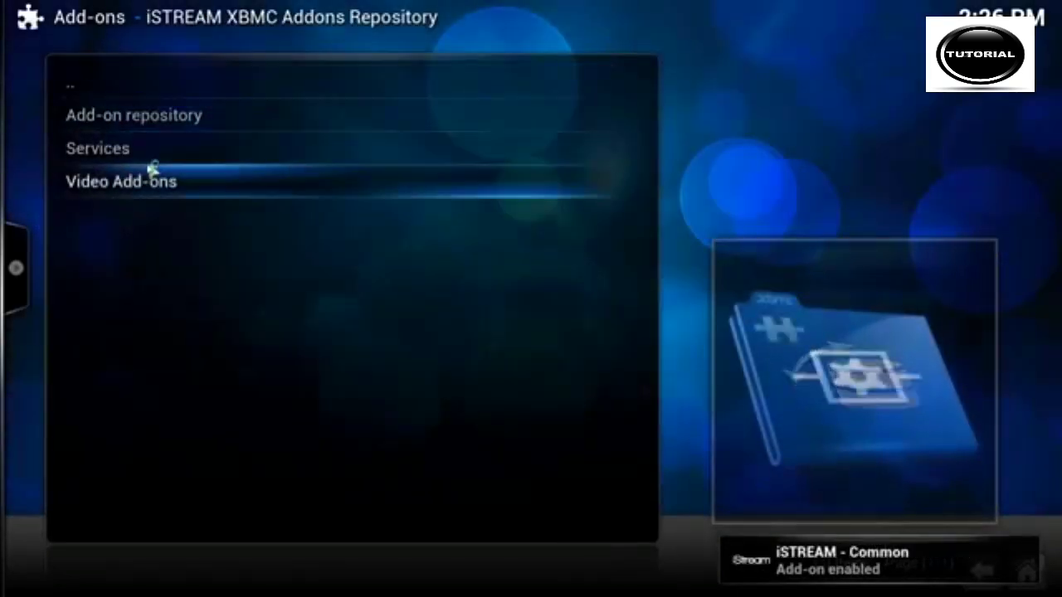
pyautogui.click(174, 117)
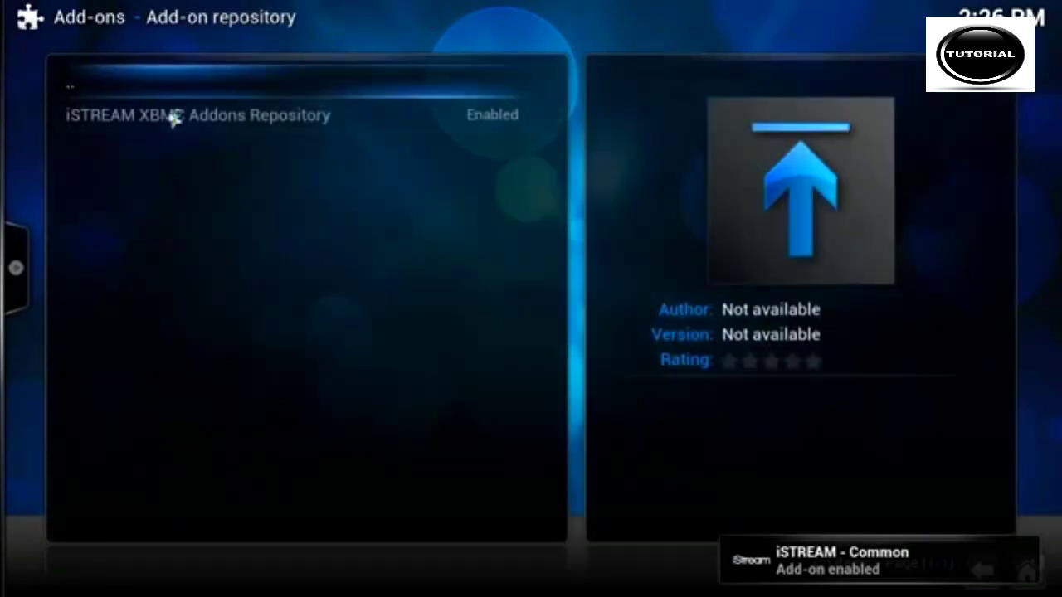
pyautogui.click(136, 86)
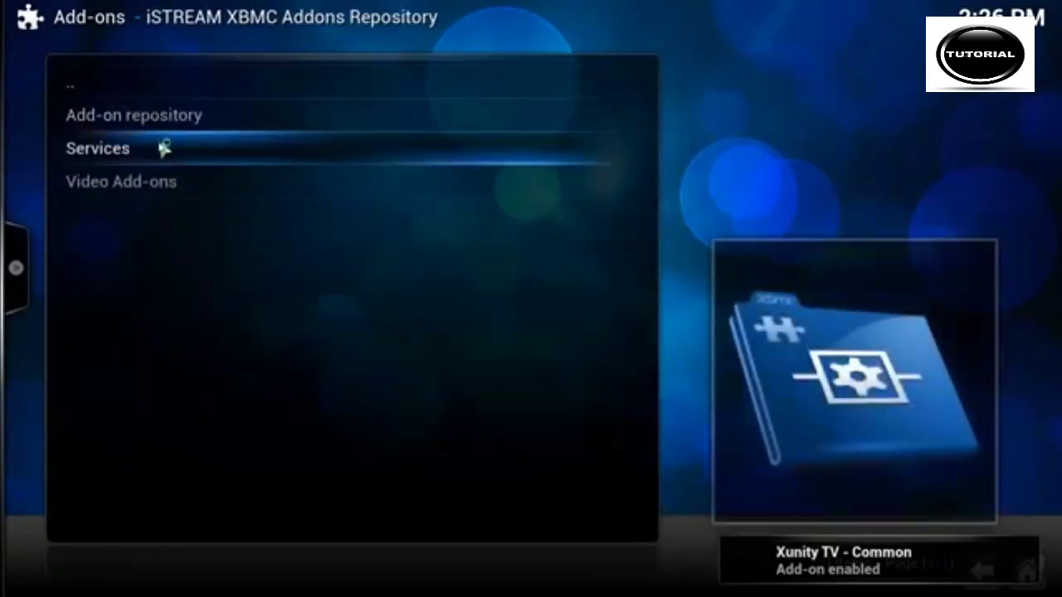
pyautogui.click(161, 147)
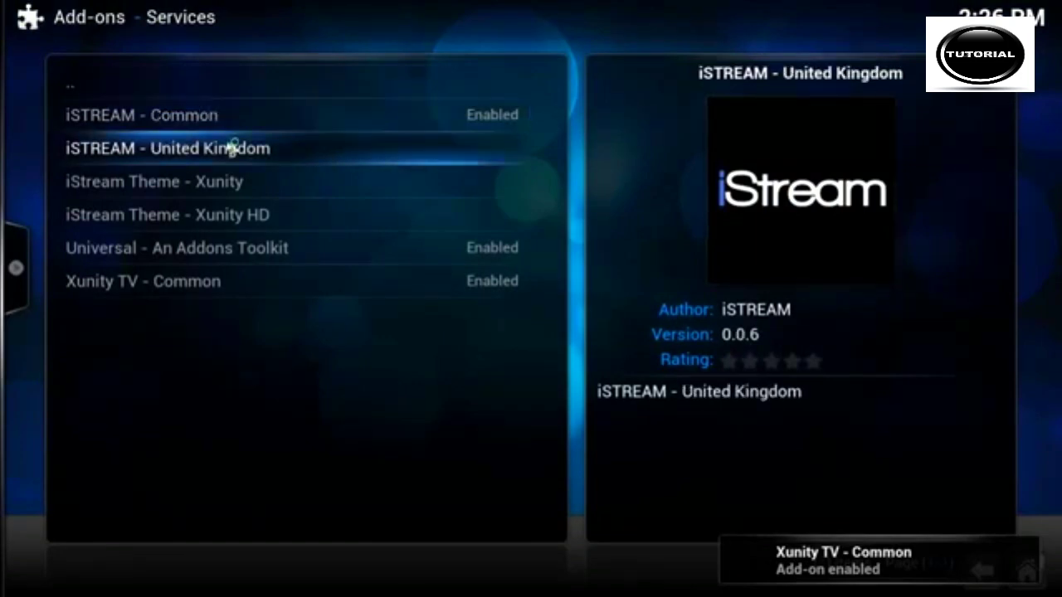
pyautogui.click(232, 146)
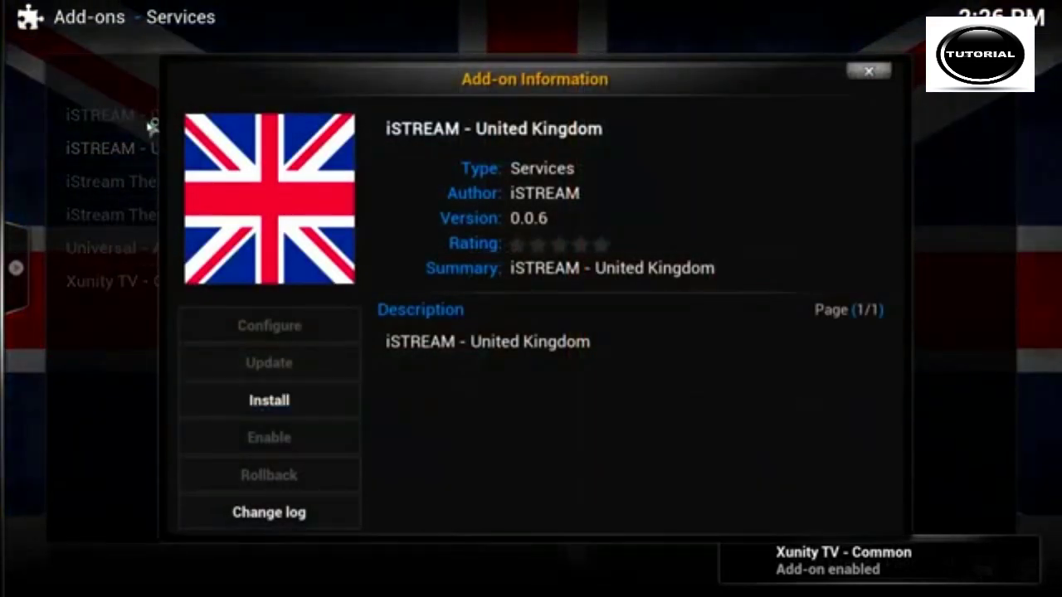
pyautogui.click(297, 393)
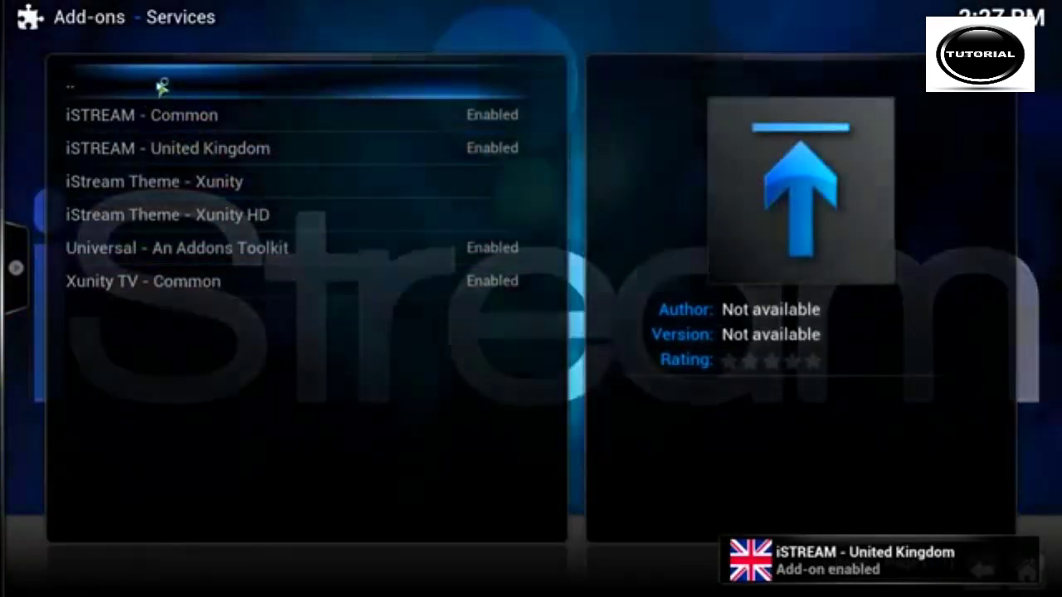
# Check iSTREAM in the video add-ons of the iSTREAM XBMC Addons Repository and return to the home screen
pyautogui.click(159, 84)
pyautogui.click(243, 186)
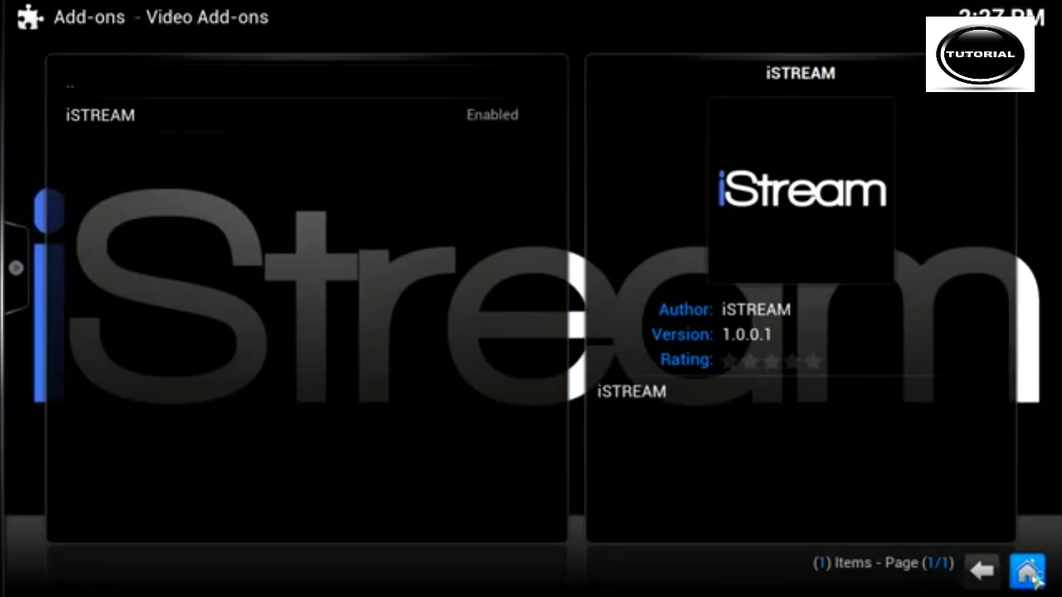
pyautogui.click(1029, 572)
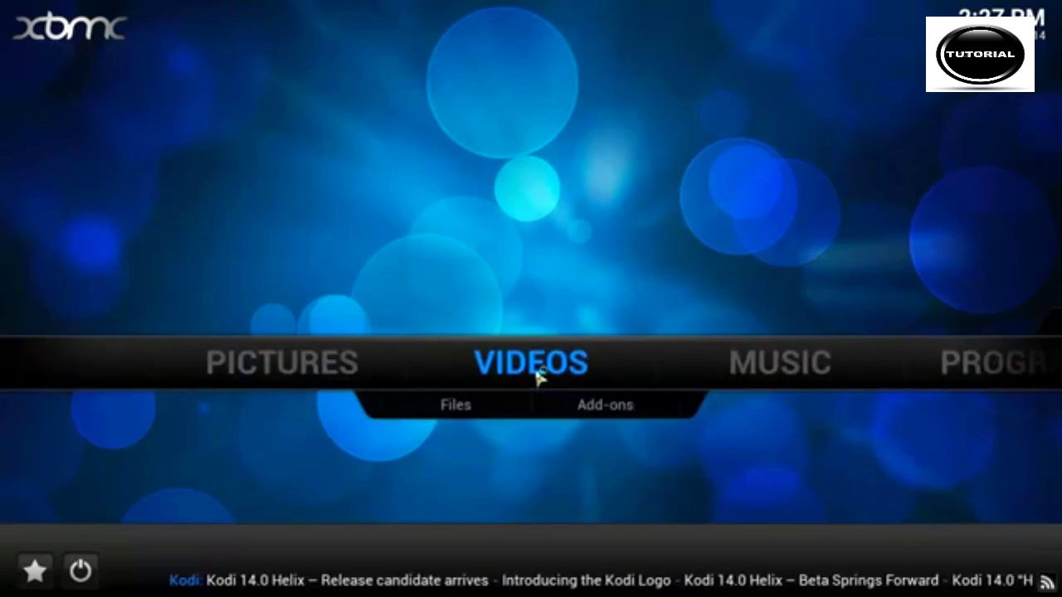
# Open the iStream entry of the iSTREAM video add-on, dismiss the iStream Extensions Installer notice and return to the video add-ons
pyautogui.click(594, 407)
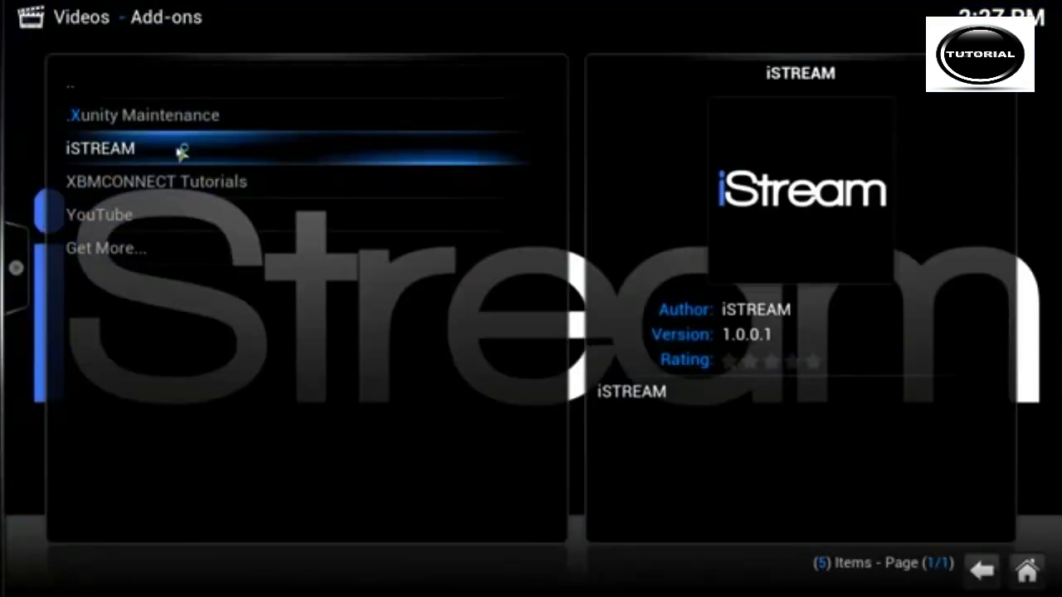
pyautogui.click(181, 151)
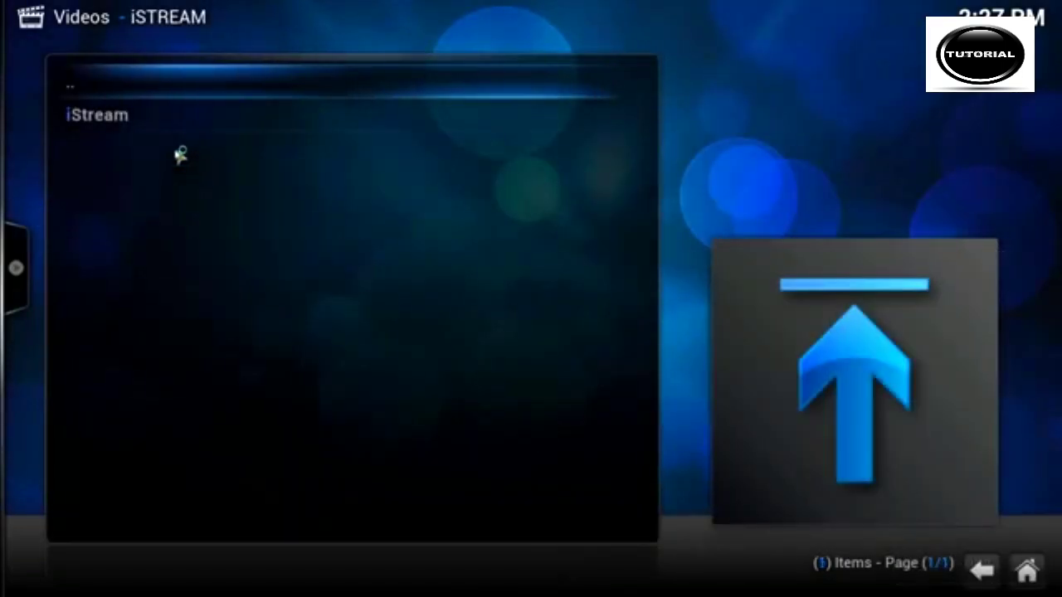
pyautogui.click(144, 119)
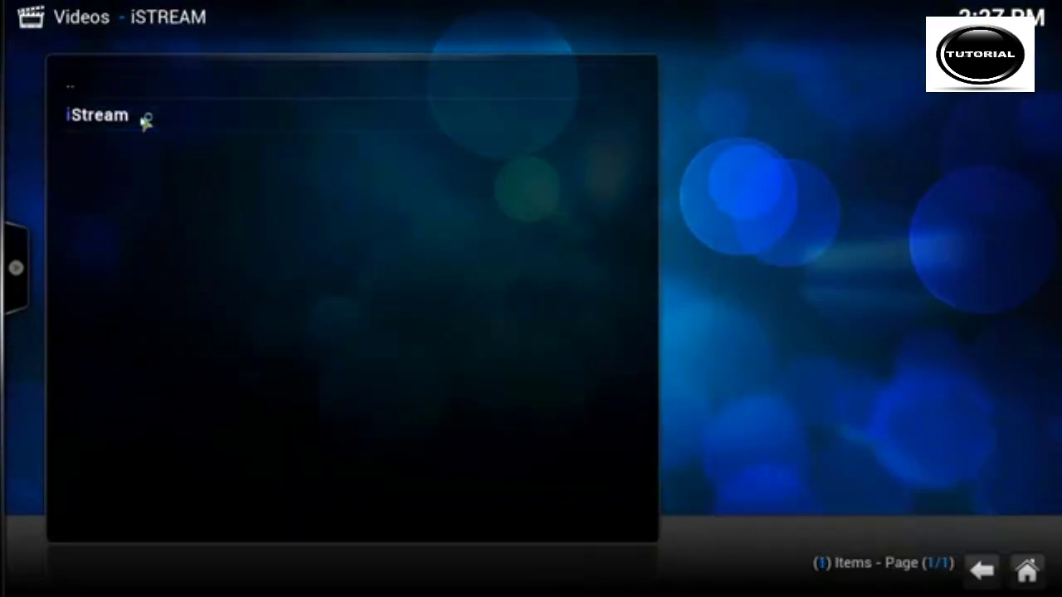
pyautogui.click(639, 520)
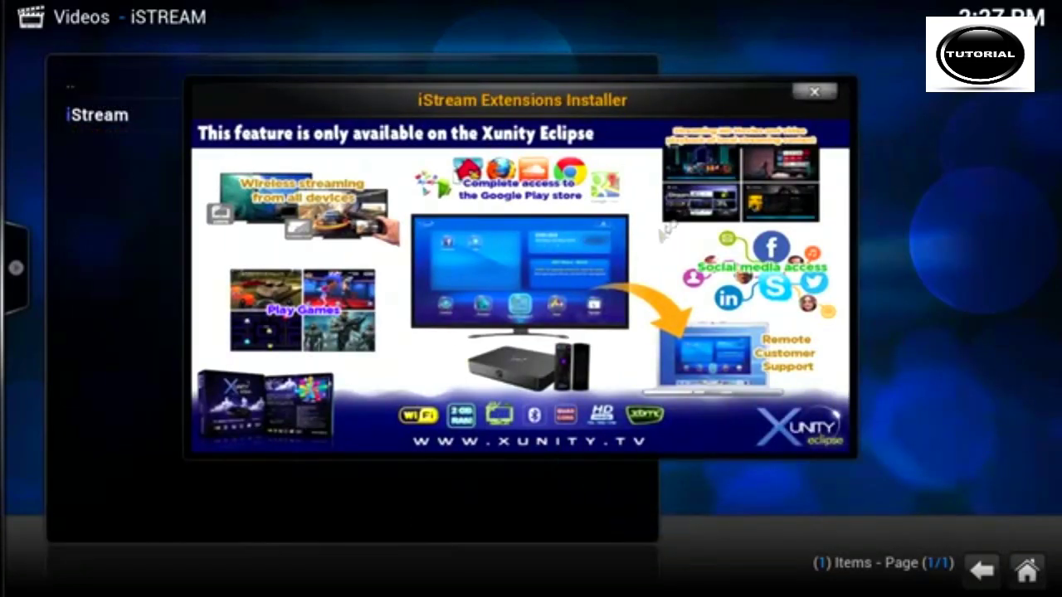
pyautogui.click(814, 92)
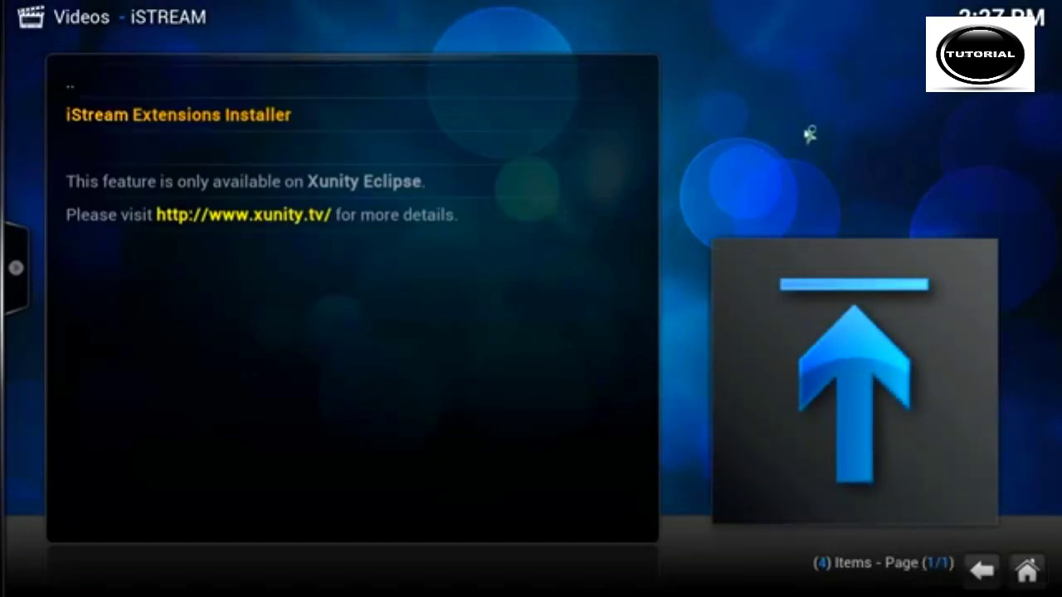
pyautogui.click(109, 86)
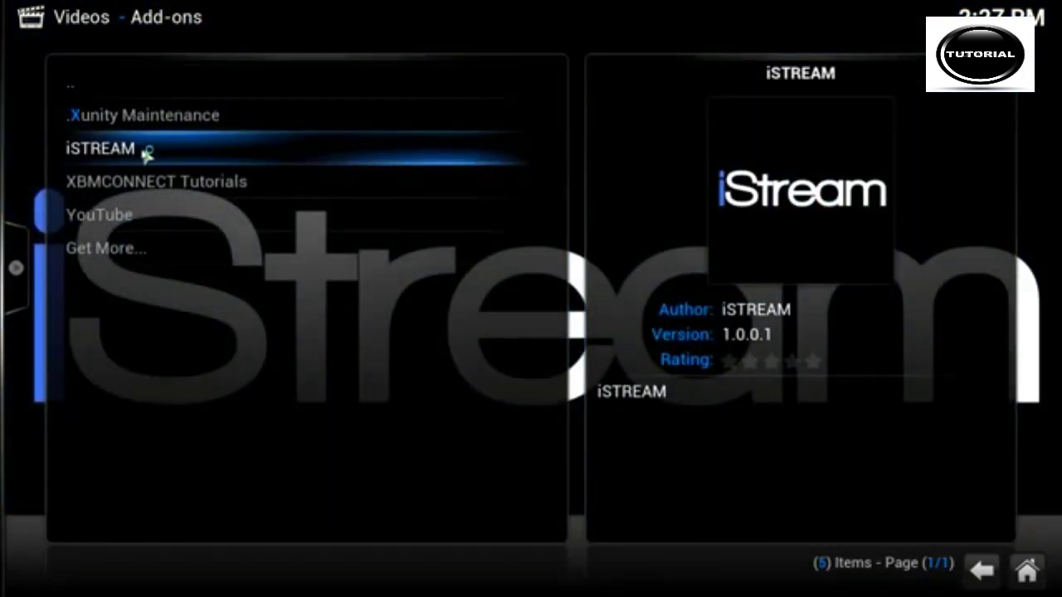
# Open the TV Shows settings of the iSTREAM video add-on
pyautogui.click(146, 151)
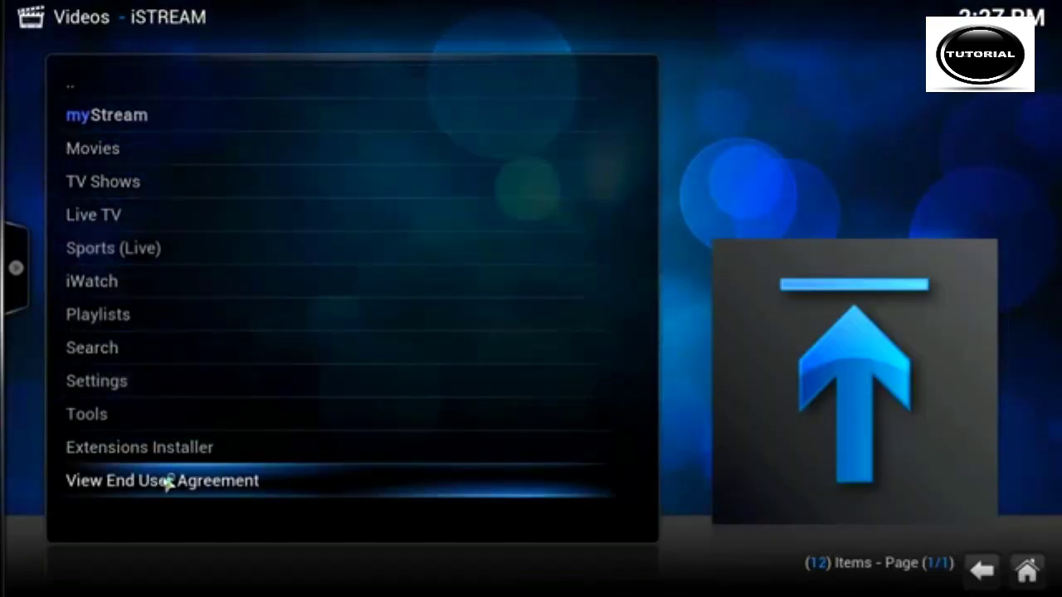
pyautogui.click(157, 384)
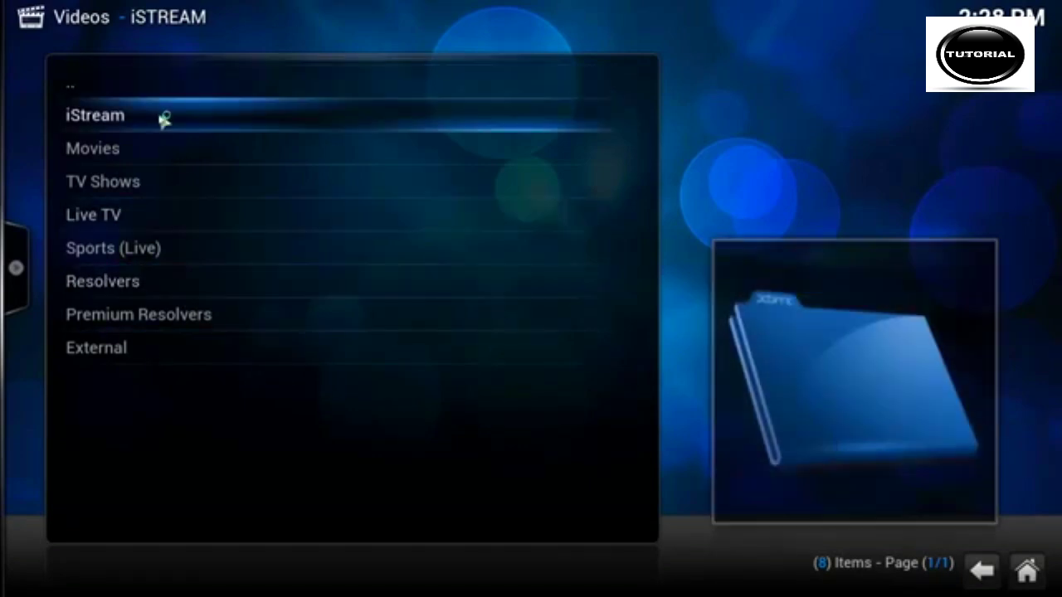
pyautogui.click(169, 183)
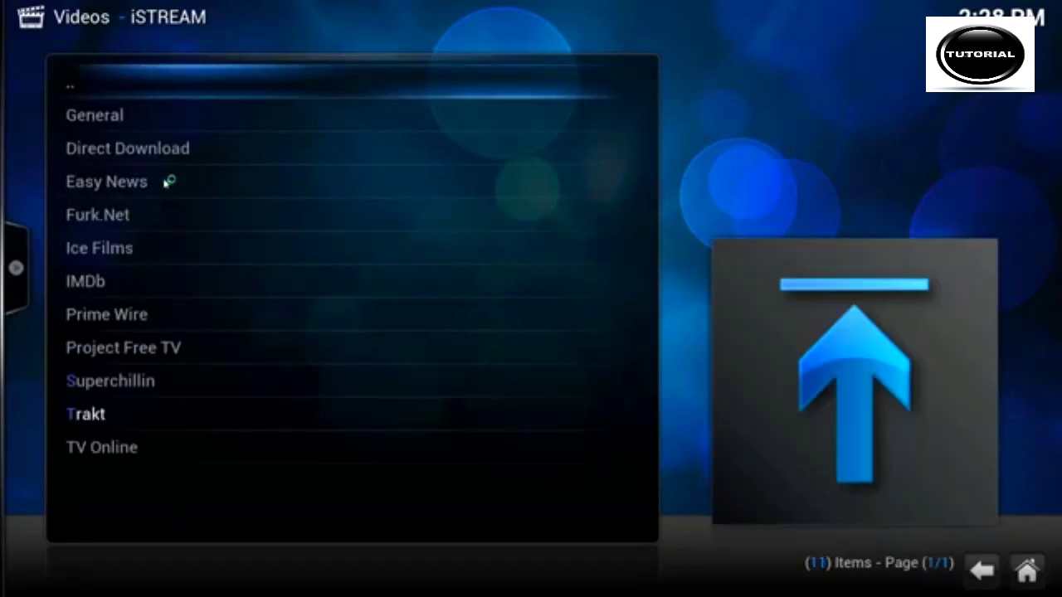
pyautogui.click(179, 316)
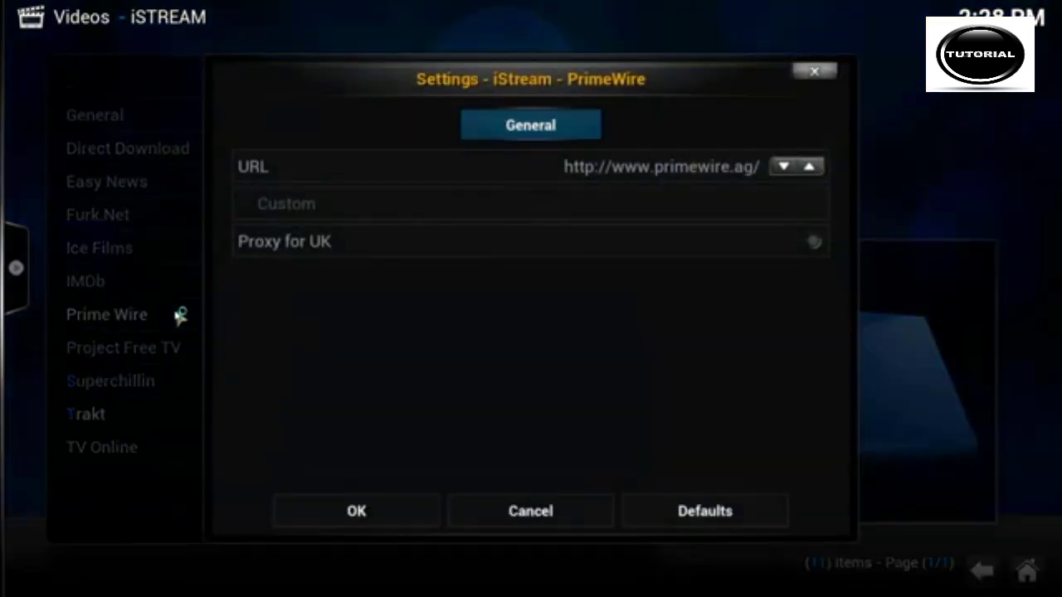
pyautogui.click(784, 168)
pyautogui.click(785, 168)
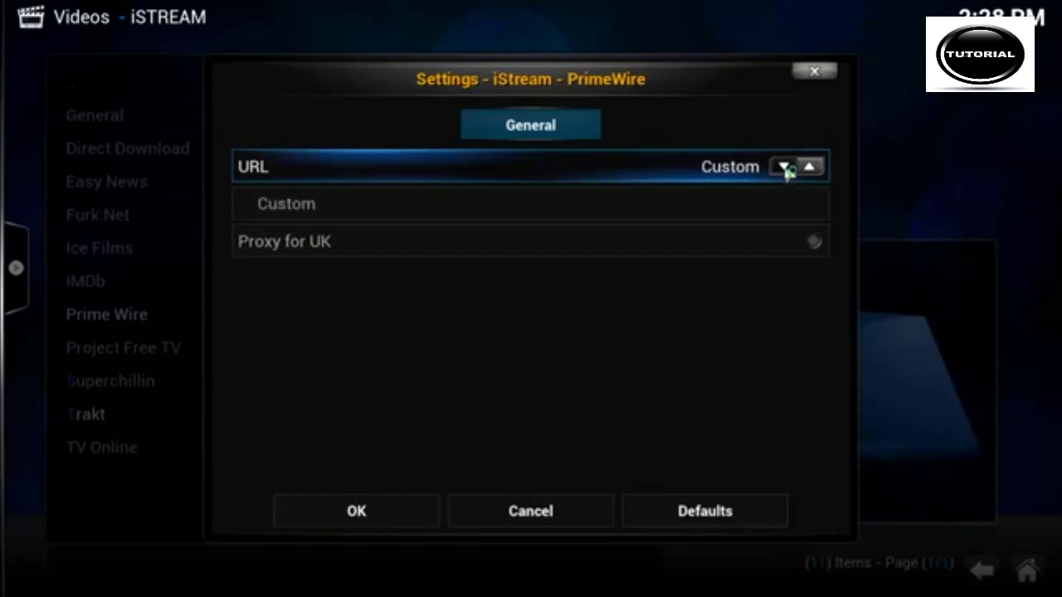
pyautogui.click(690, 203)
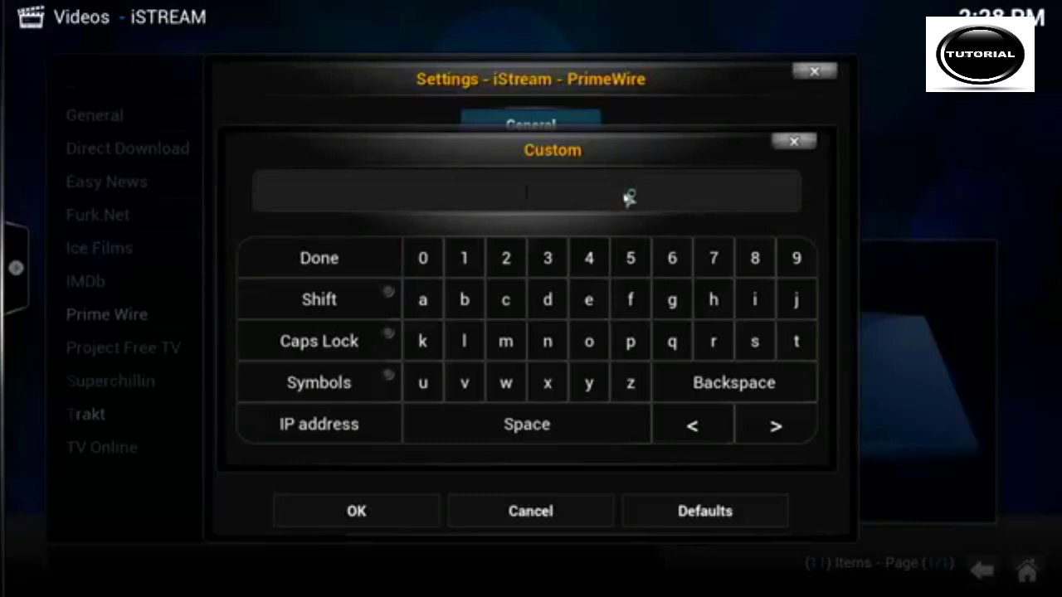
pyautogui.write('http://primewire')
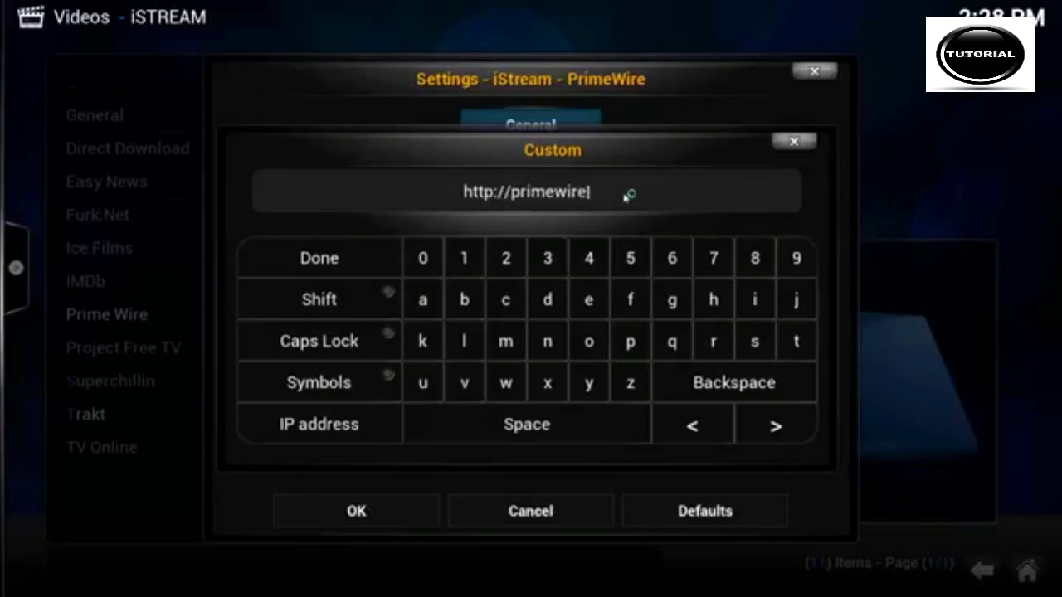
pyautogui.write('.unblo')
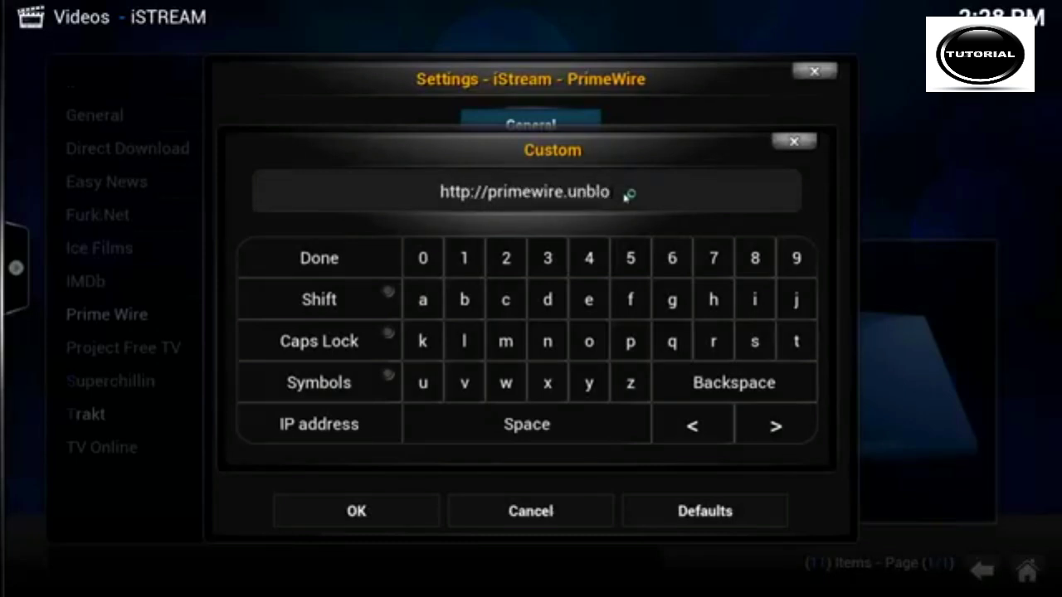
pyautogui.write('cked.p')
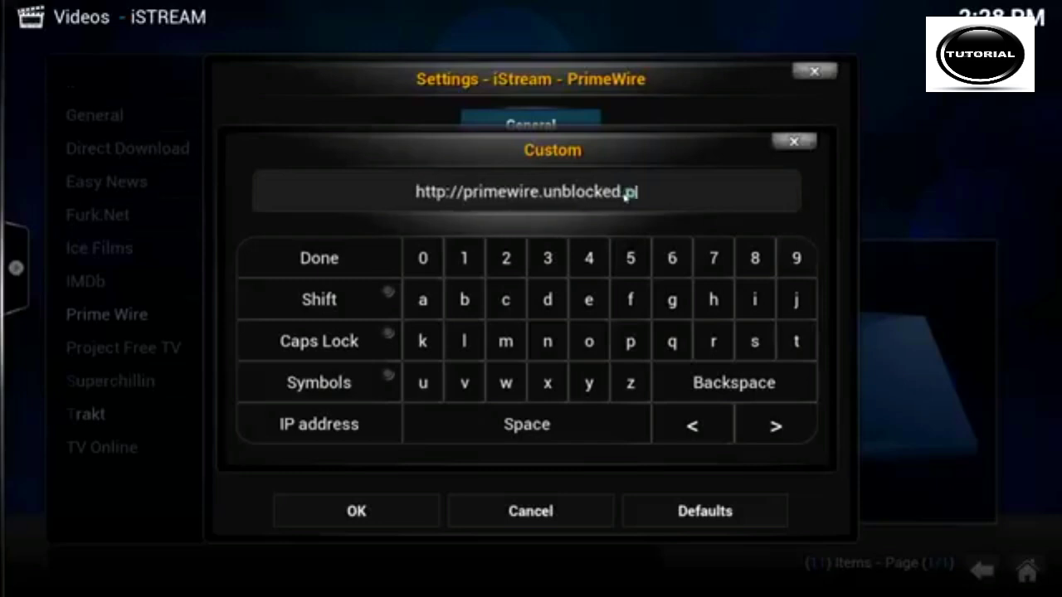
pyautogui.write('lw')
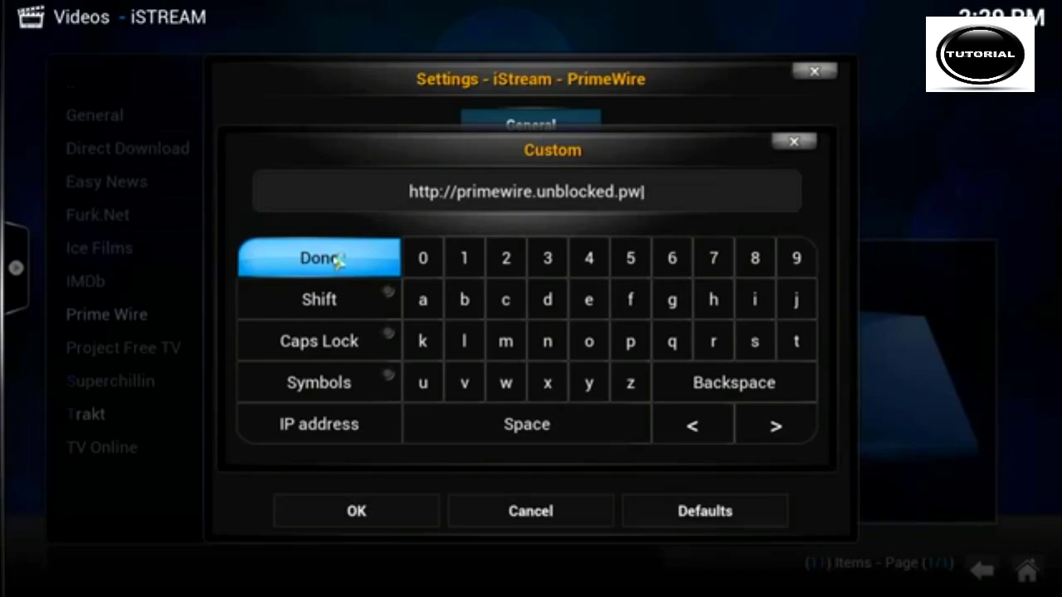
pyautogui.click(336, 260)
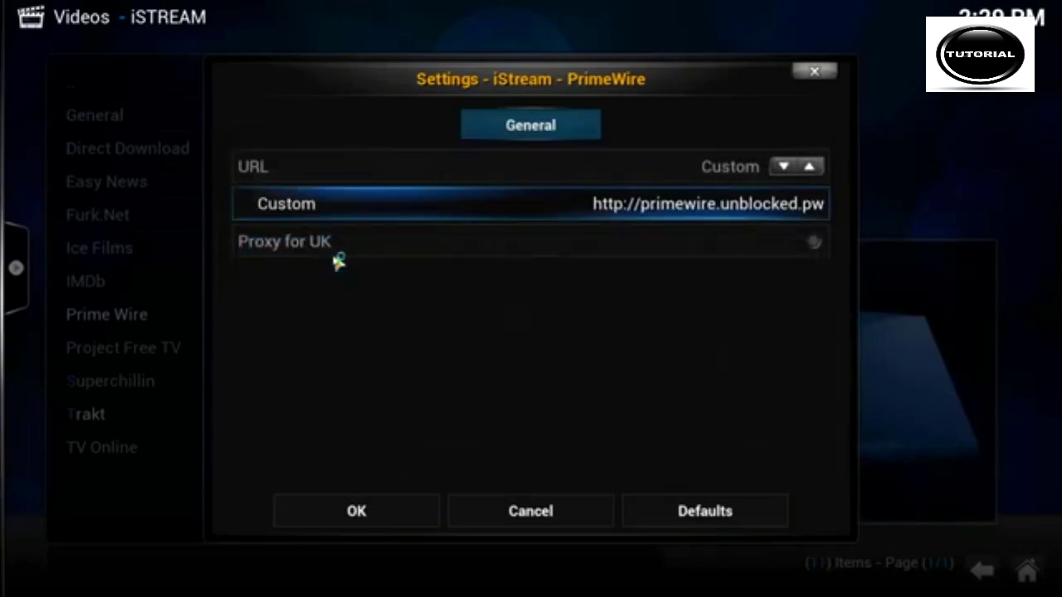
pyautogui.click(394, 515)
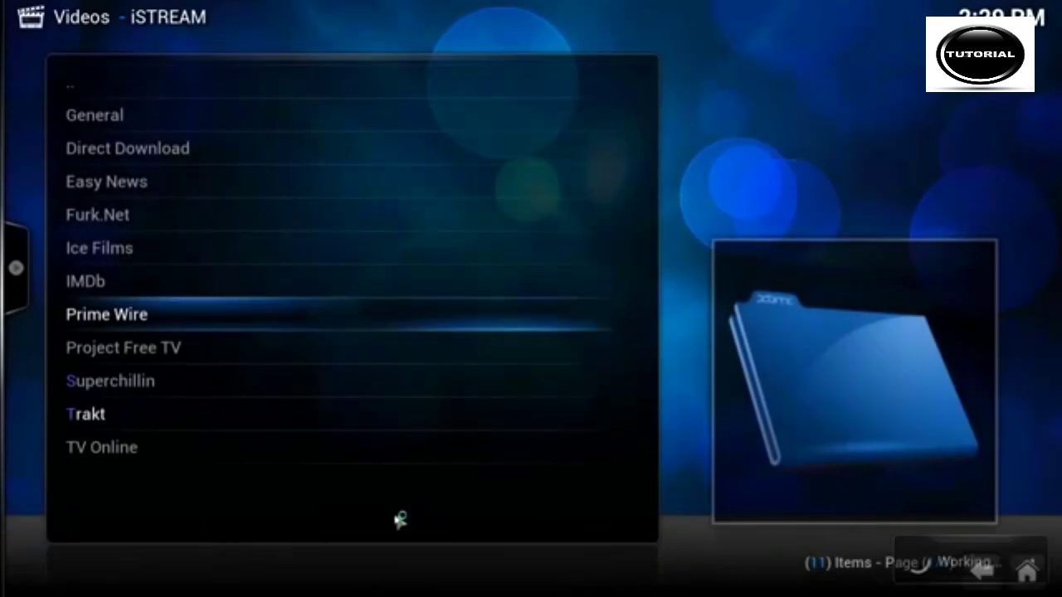
pyautogui.click(267, 352)
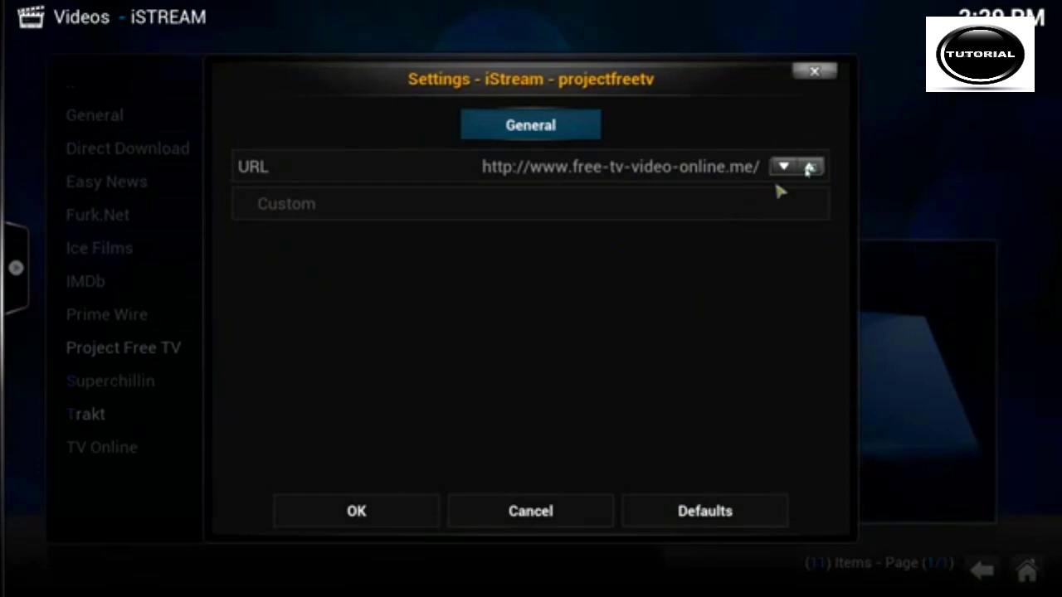
pyautogui.click(782, 167)
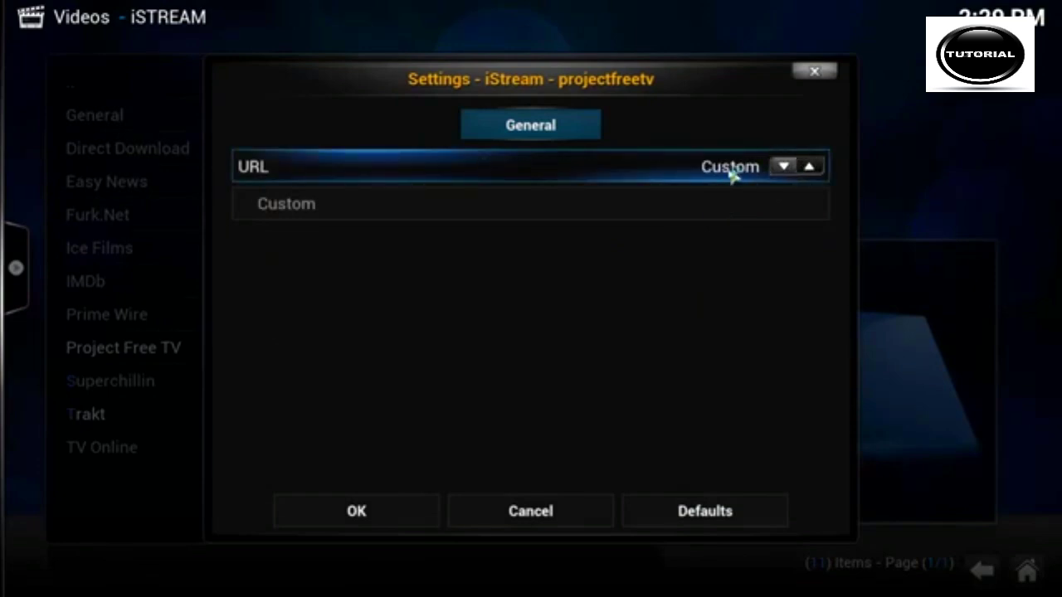
pyautogui.click(721, 208)
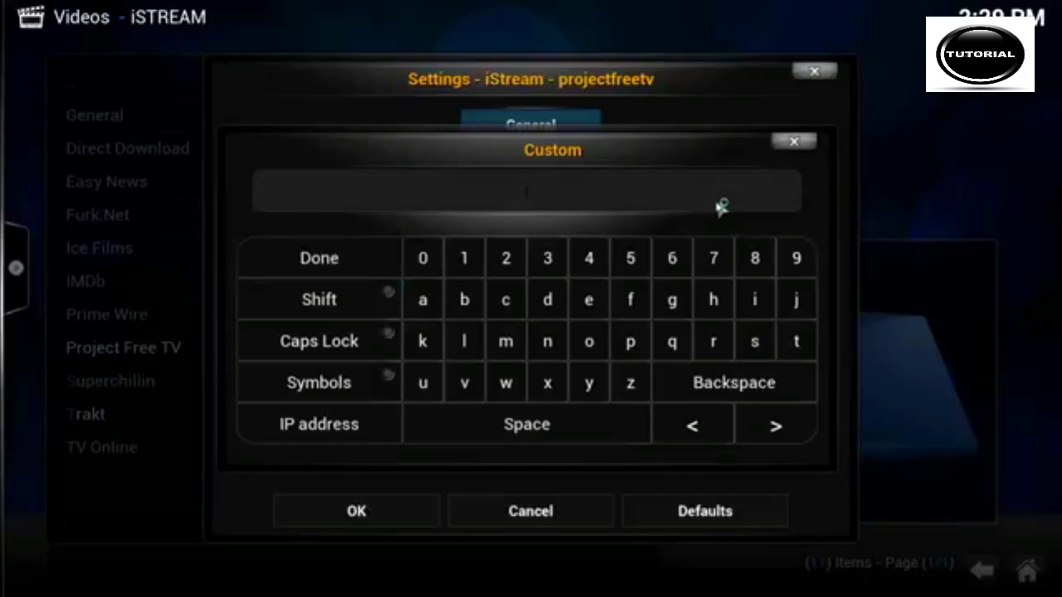
pyautogui.write('http://projectfree')
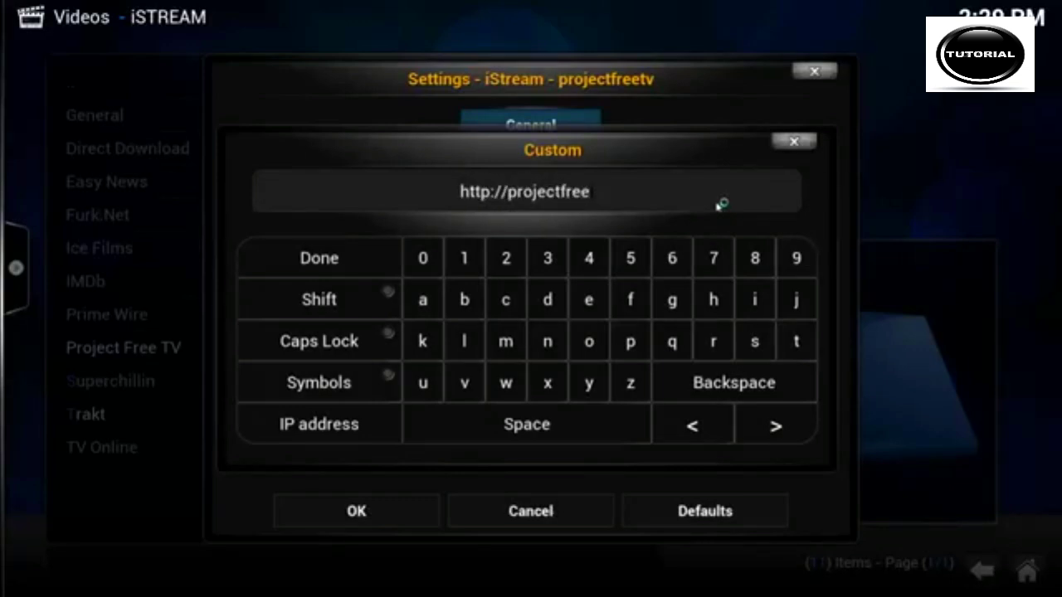
pyautogui.write('tv.un')
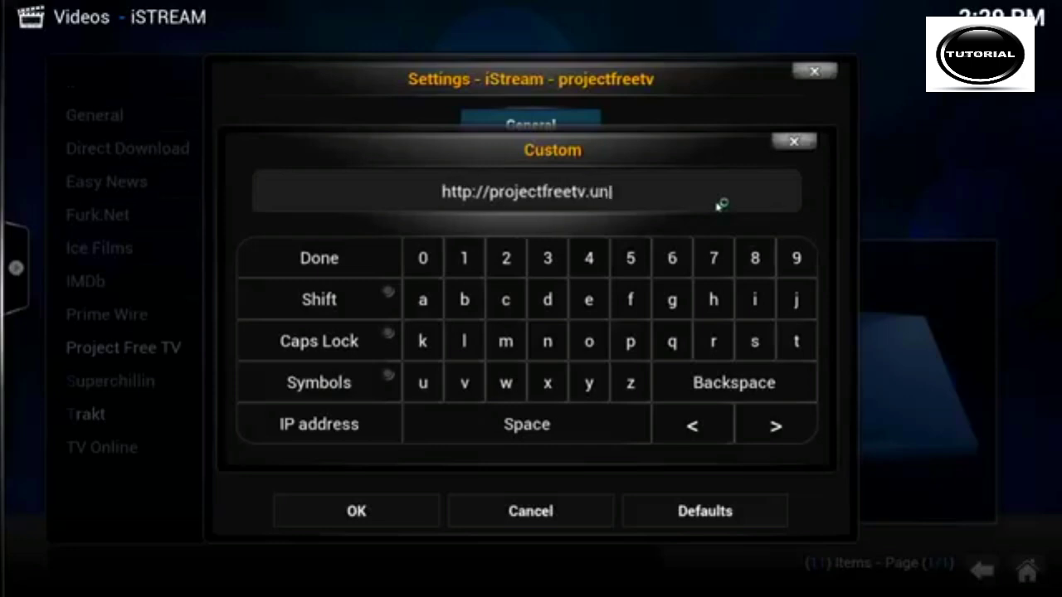
pyautogui.write('blocked')
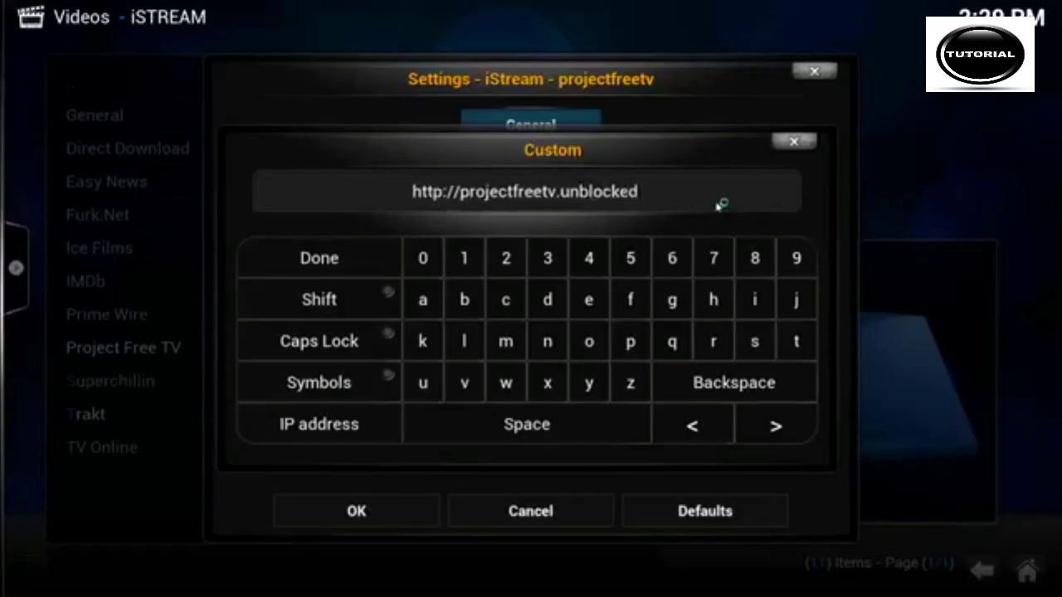
pyautogui.write('.pw')
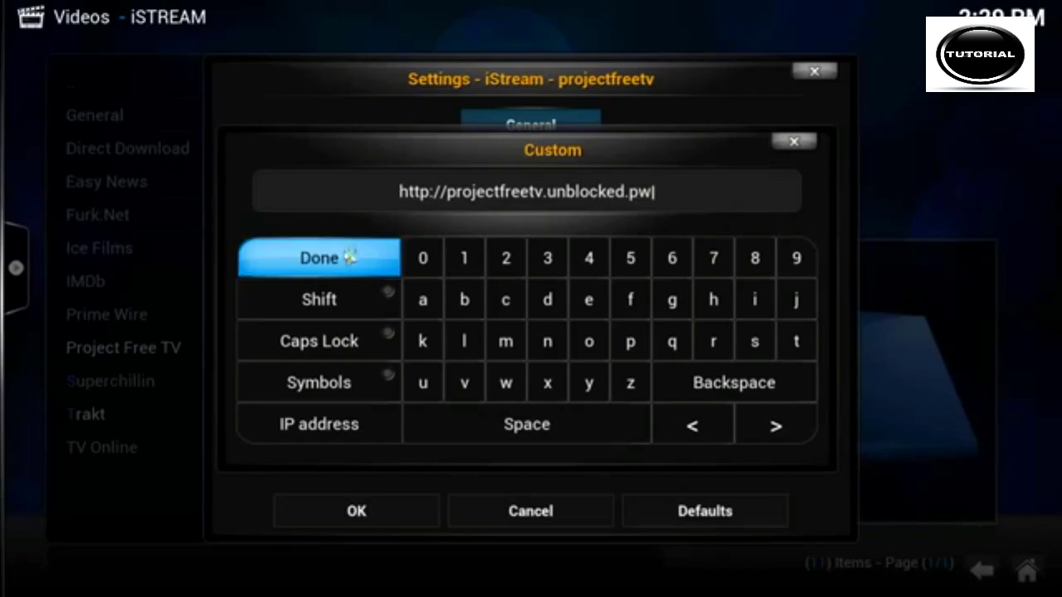
pyautogui.click(351, 257)
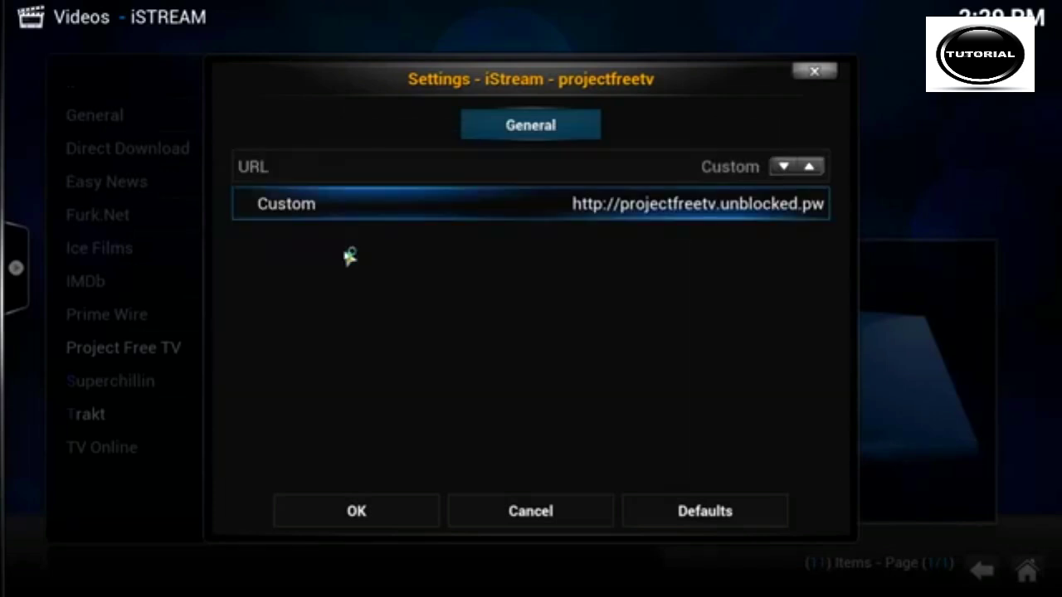
pyautogui.click(351, 508)
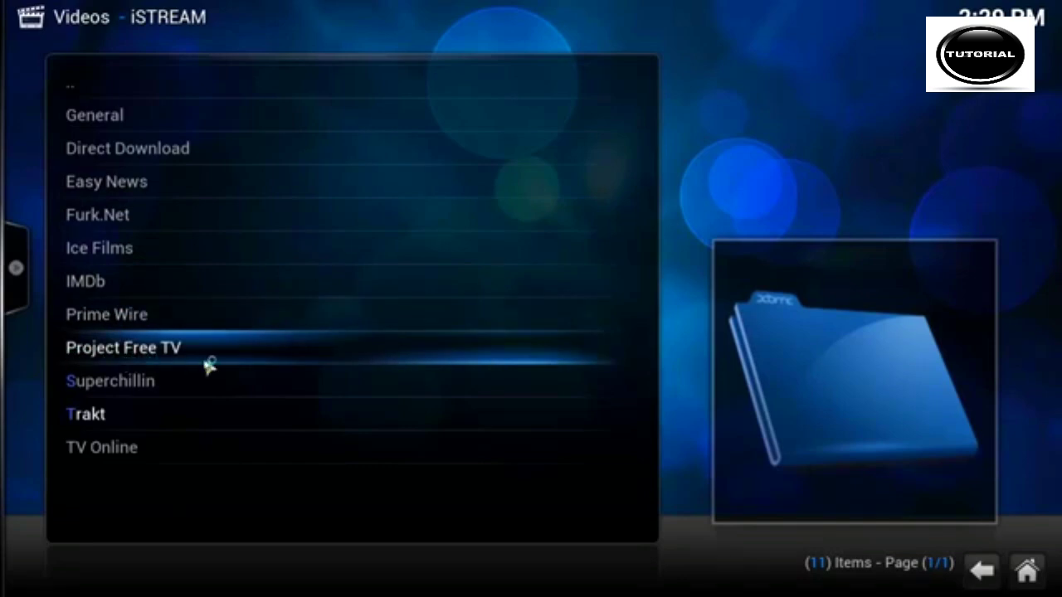
# Enable FliXanity, g2g.fm and Project Free TV as sources in the general TV Shows settings
pyautogui.click(130, 116)
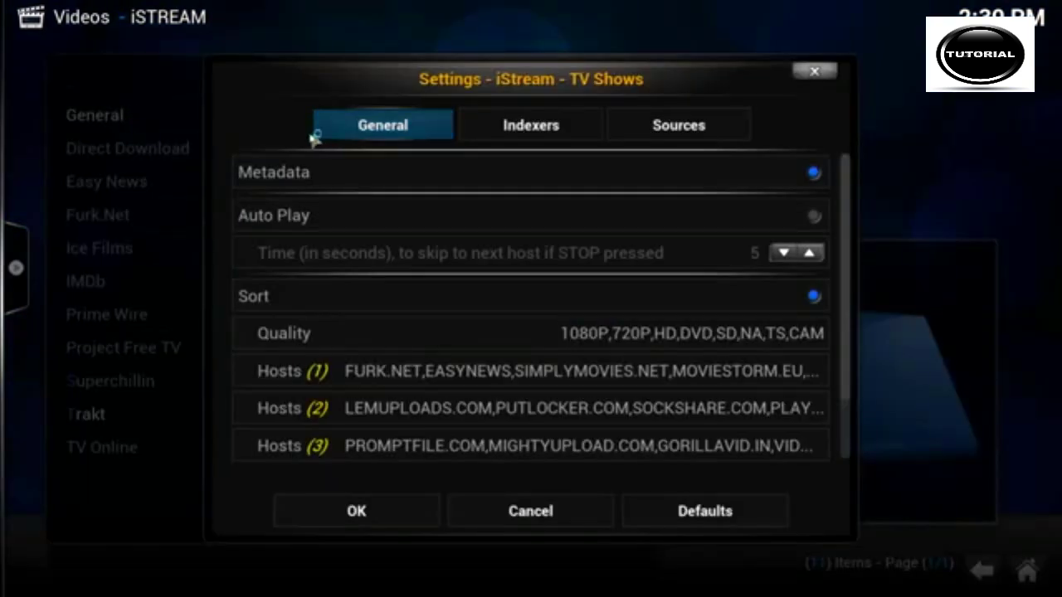
pyautogui.click(704, 125)
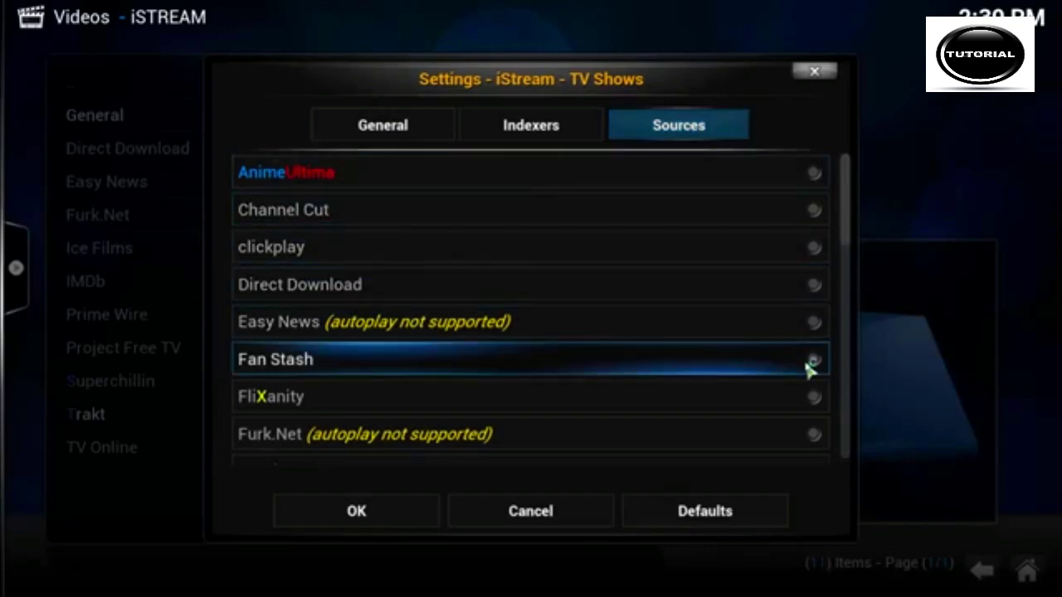
pyautogui.moveTo(851, 221); pyautogui.dragTo(853, 272)
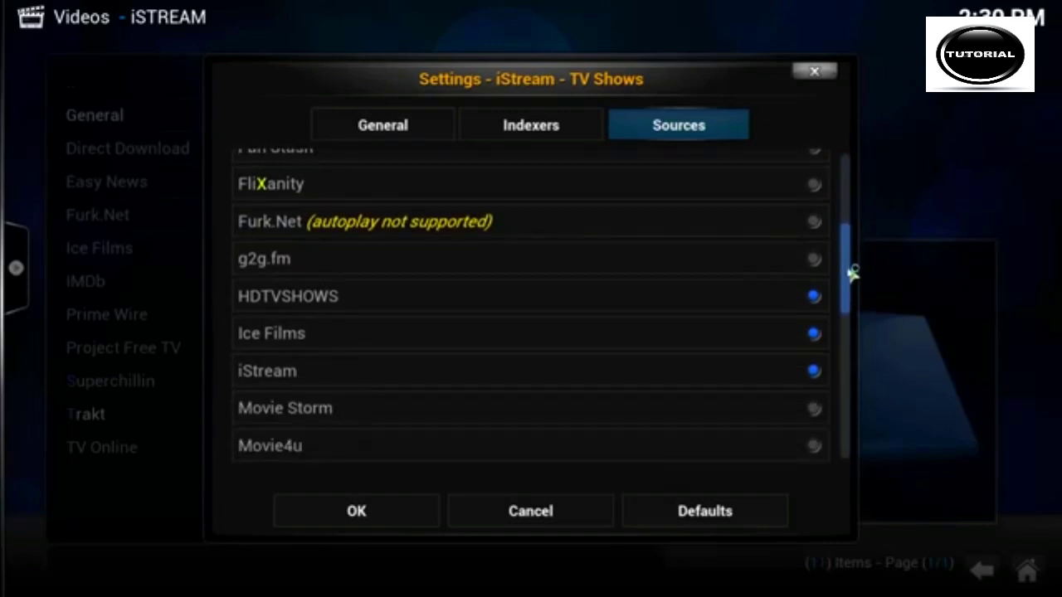
pyautogui.click(812, 186)
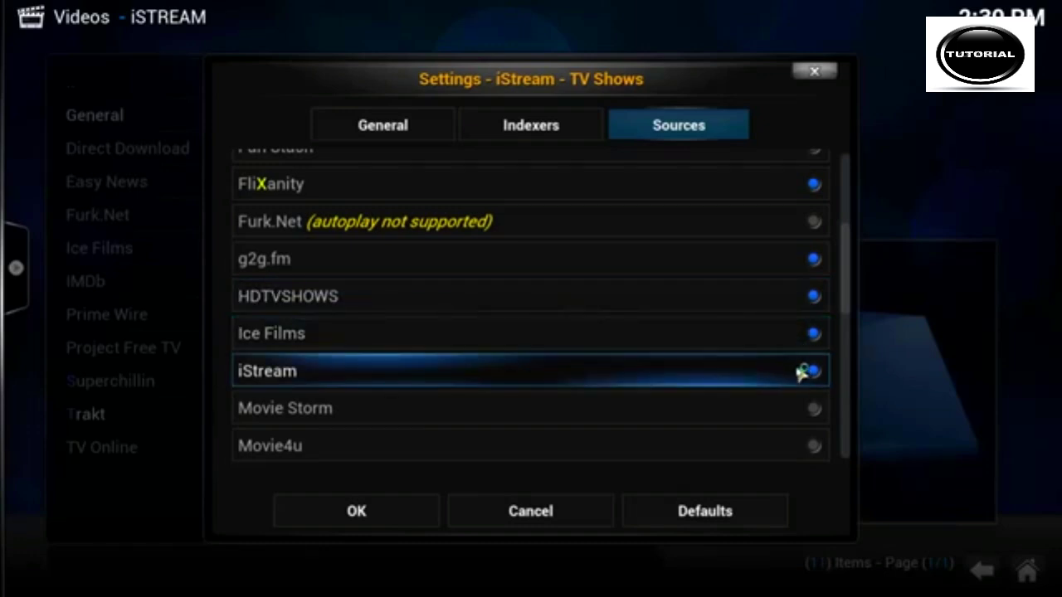
pyautogui.moveTo(854, 289); pyautogui.dragTo(846, 367)
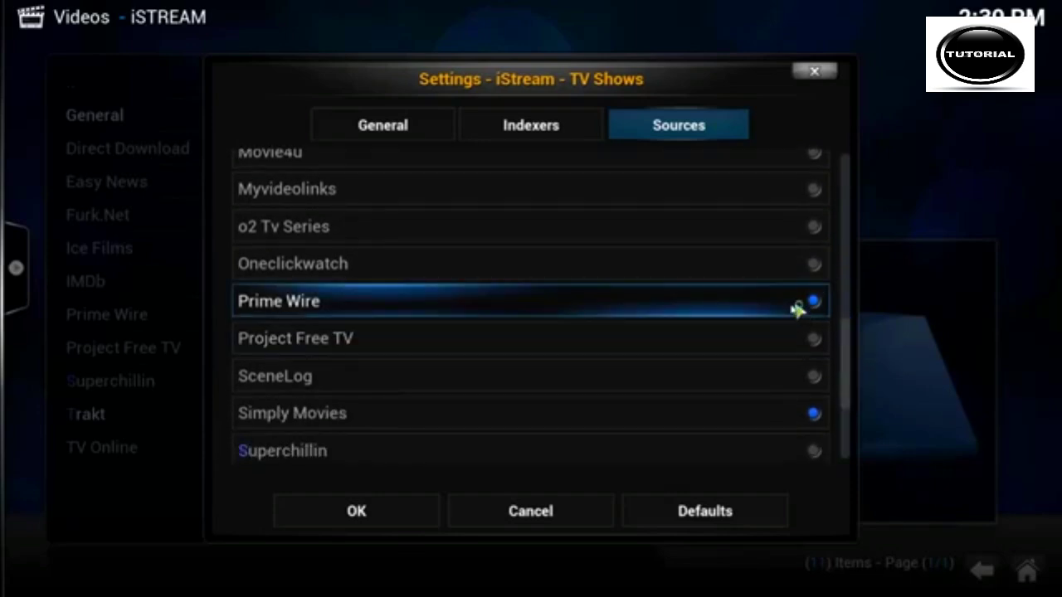
pyautogui.click(720, 340)
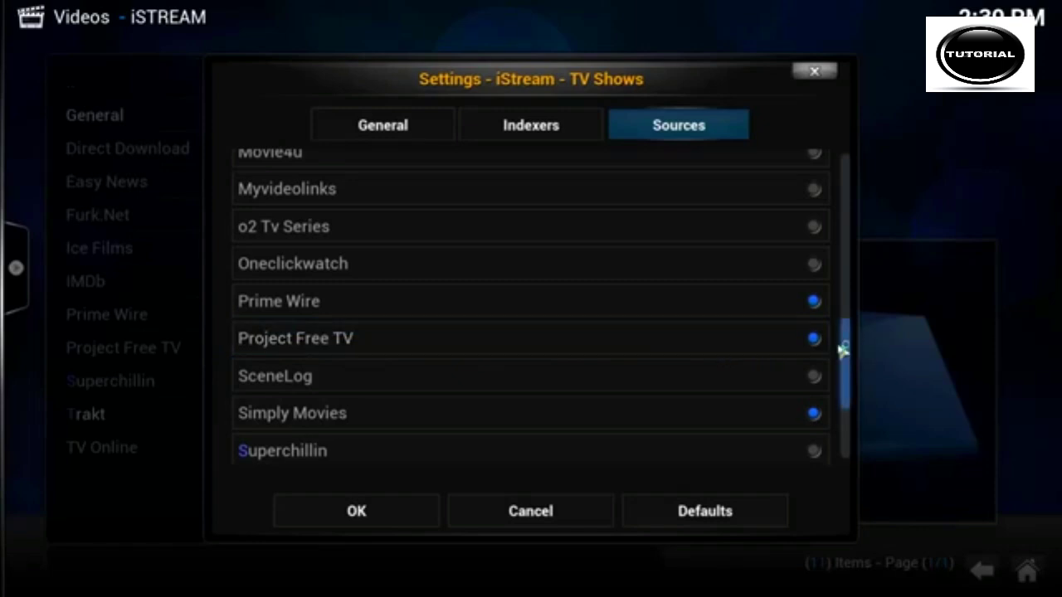
# Disable the TV Online, TV-Release, Watch Tv Series and WatchSeries-Online.EU sources, check the indexers and save the TV Shows settings
pyautogui.moveTo(847, 352); pyautogui.dragTo(850, 461)
pyautogui.click(785, 448)
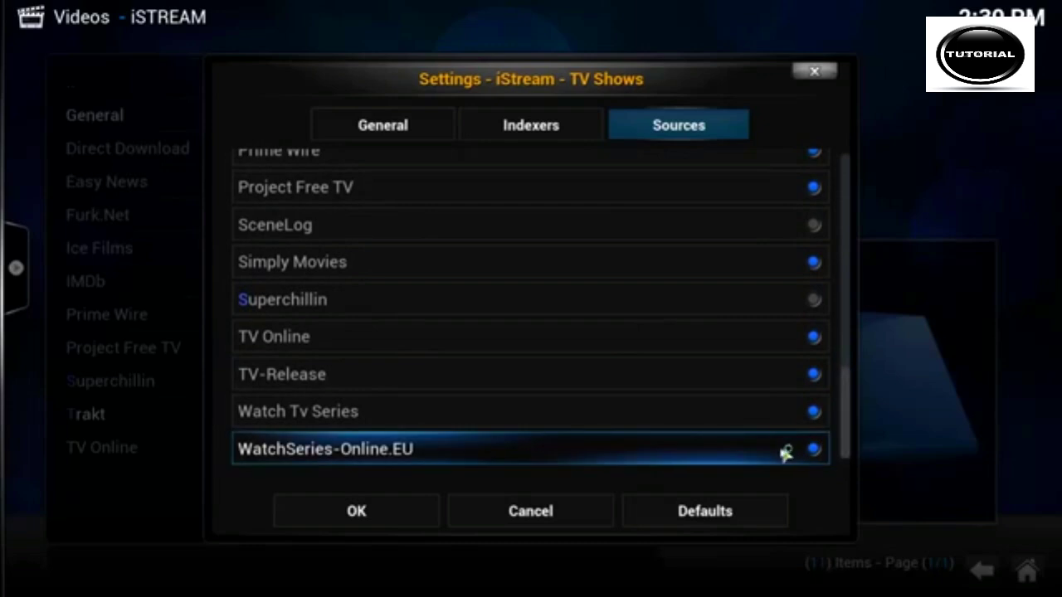
pyautogui.click(785, 413)
pyautogui.click(787, 376)
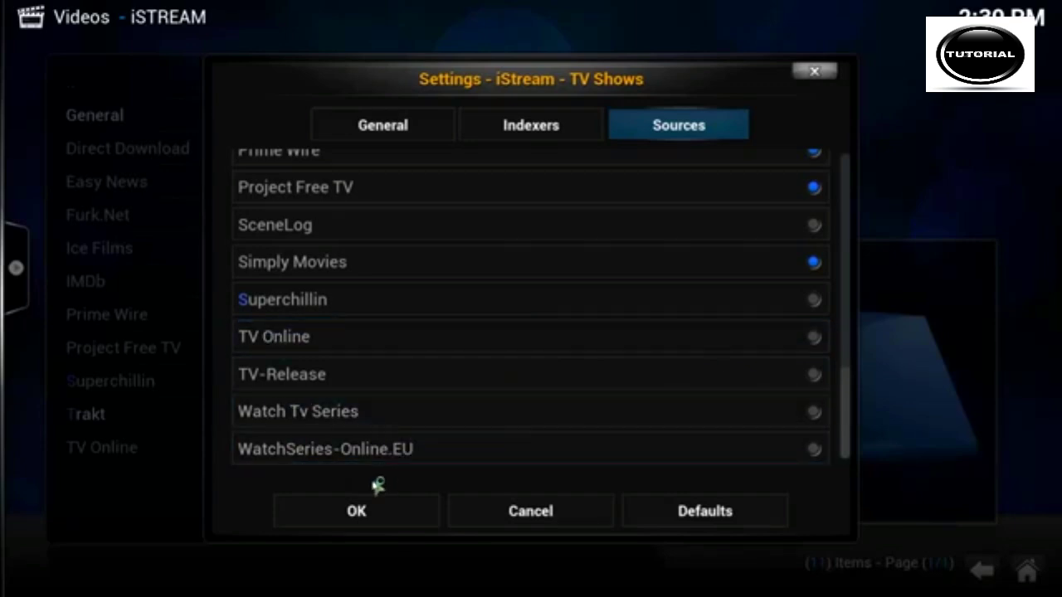
pyautogui.click(522, 143)
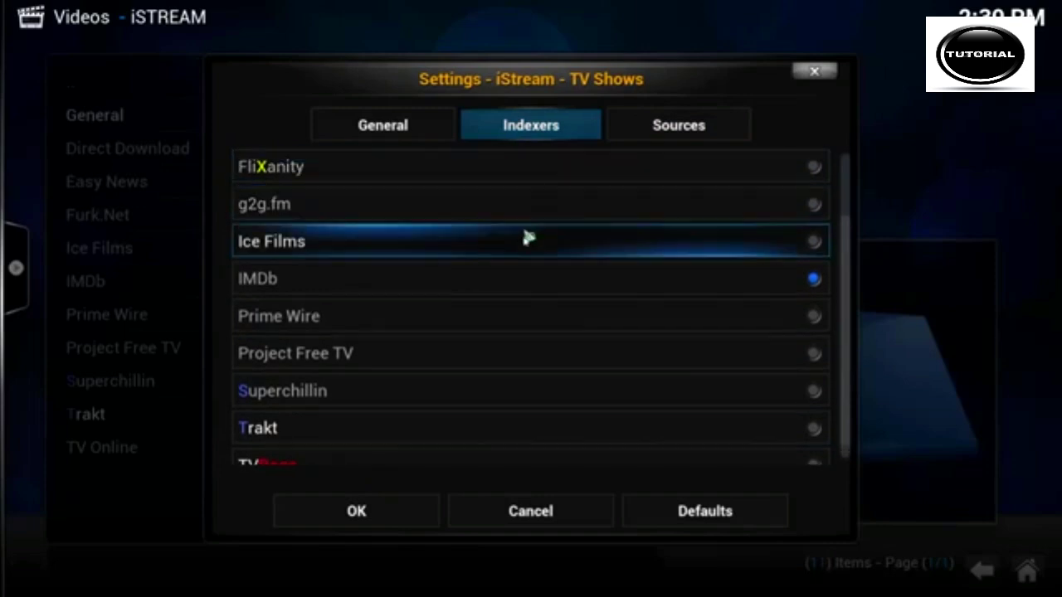
pyautogui.click(375, 519)
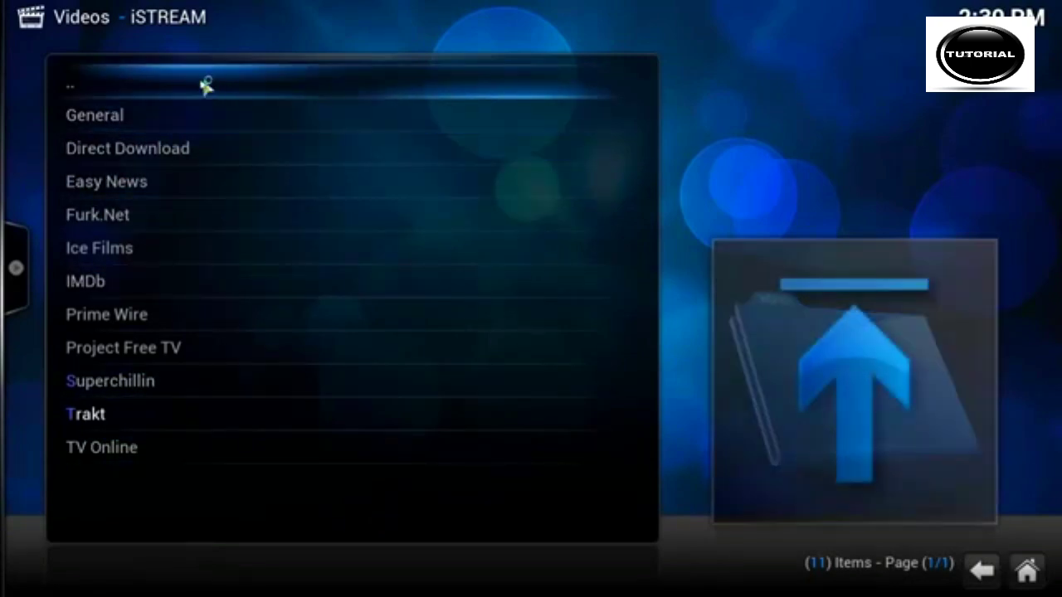
# Go back to the iSTREAM settings categories and check the custom Prime Wire URL under Movies, closing its settings with confirmation
pyautogui.click(207, 86)
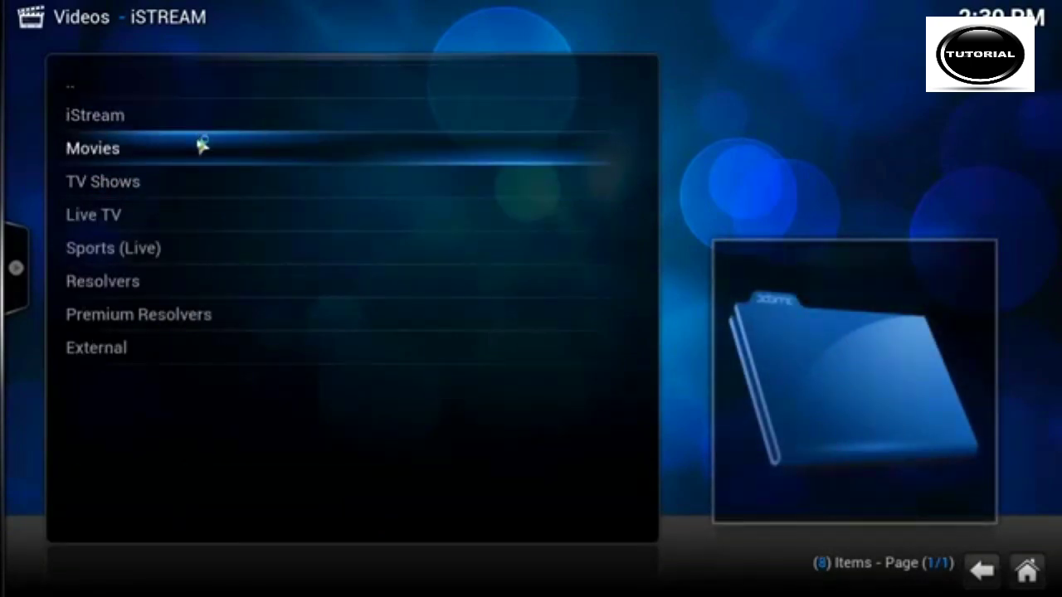
pyautogui.click(202, 145)
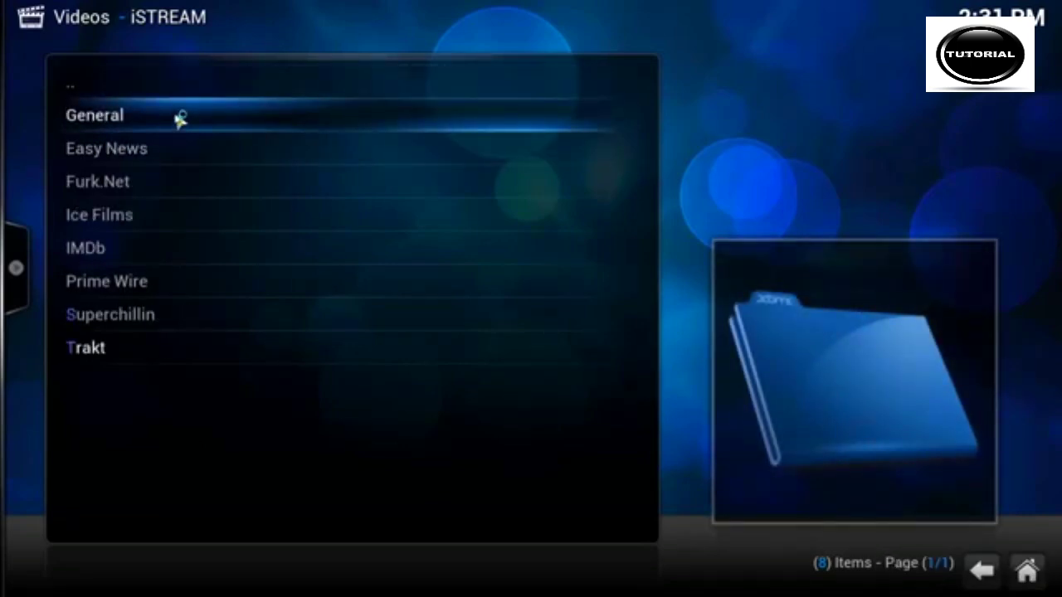
pyautogui.click(181, 282)
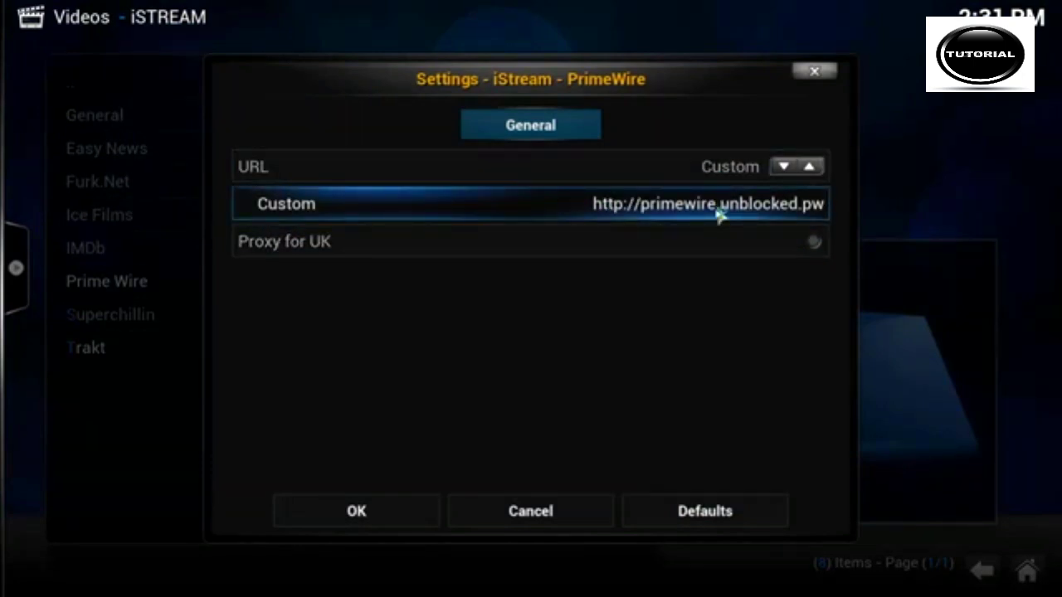
pyautogui.click(377, 512)
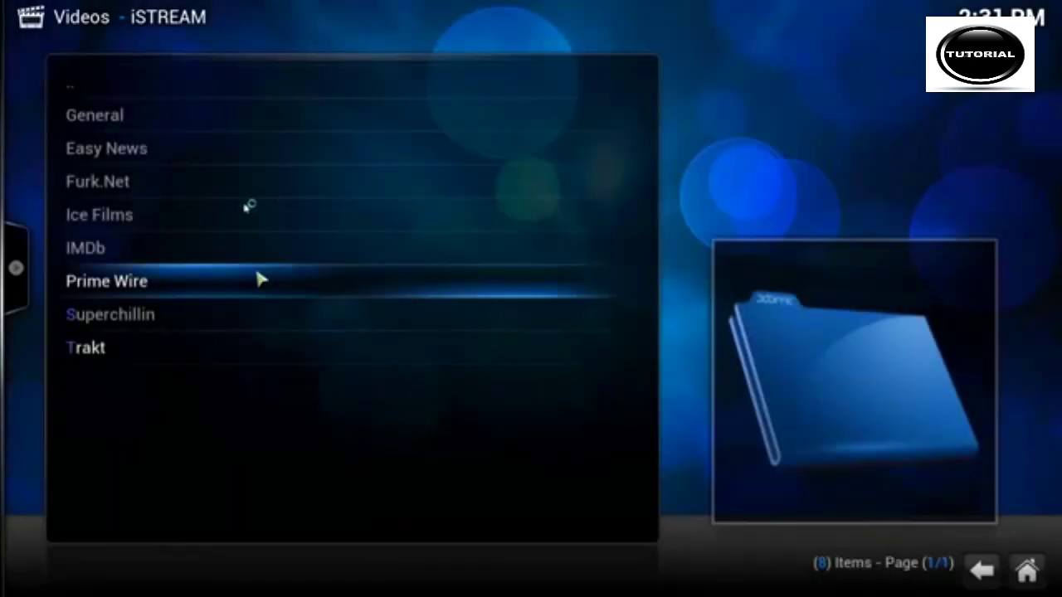
# Open the general Movies settings, check the indexers and disable the 123Movies source
pyautogui.click(245, 120)
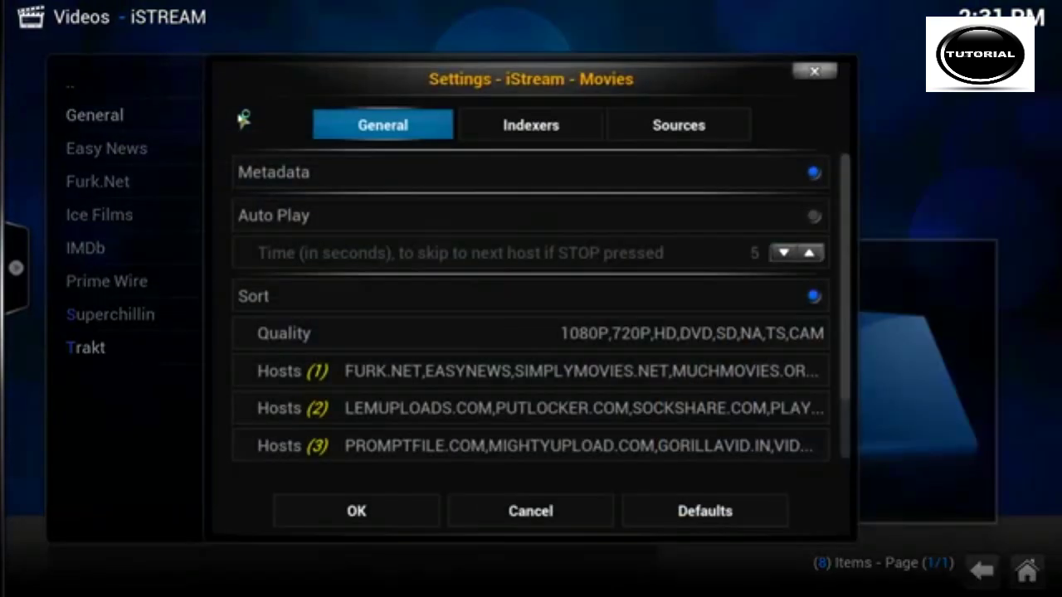
pyautogui.click(531, 125)
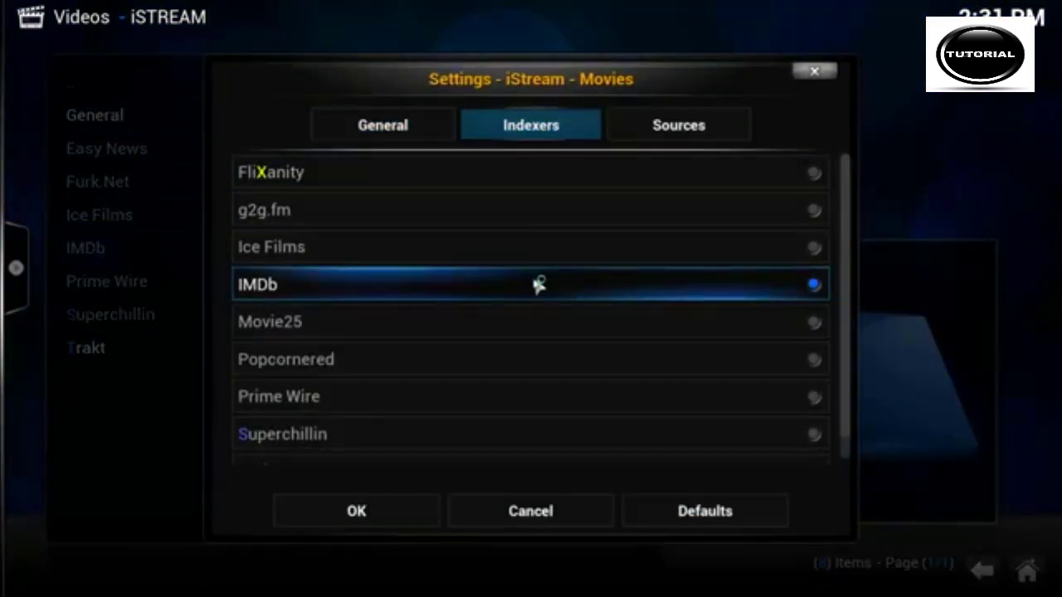
pyautogui.click(676, 126)
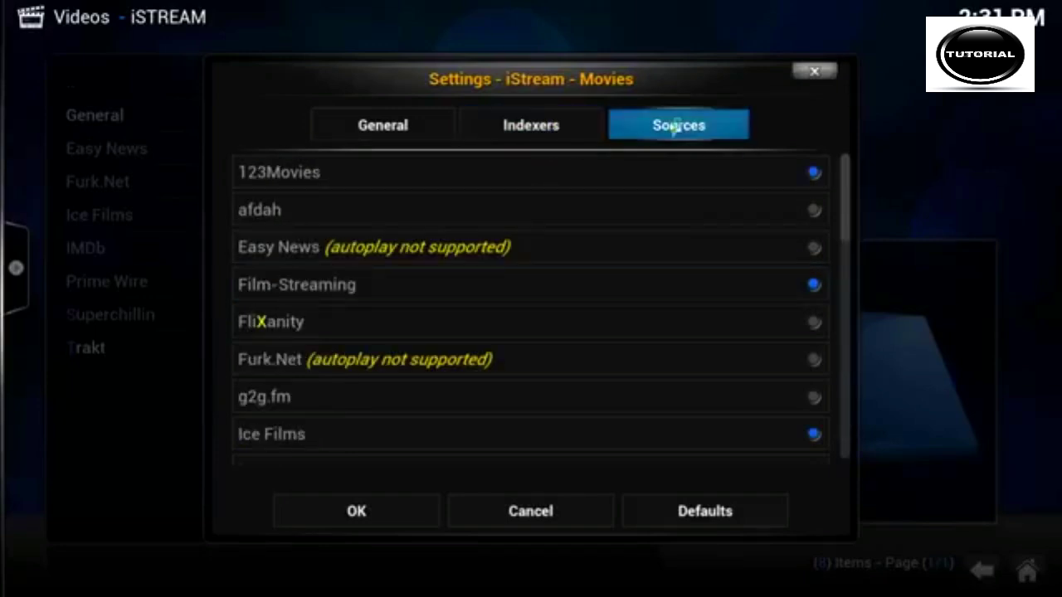
pyautogui.click(775, 181)
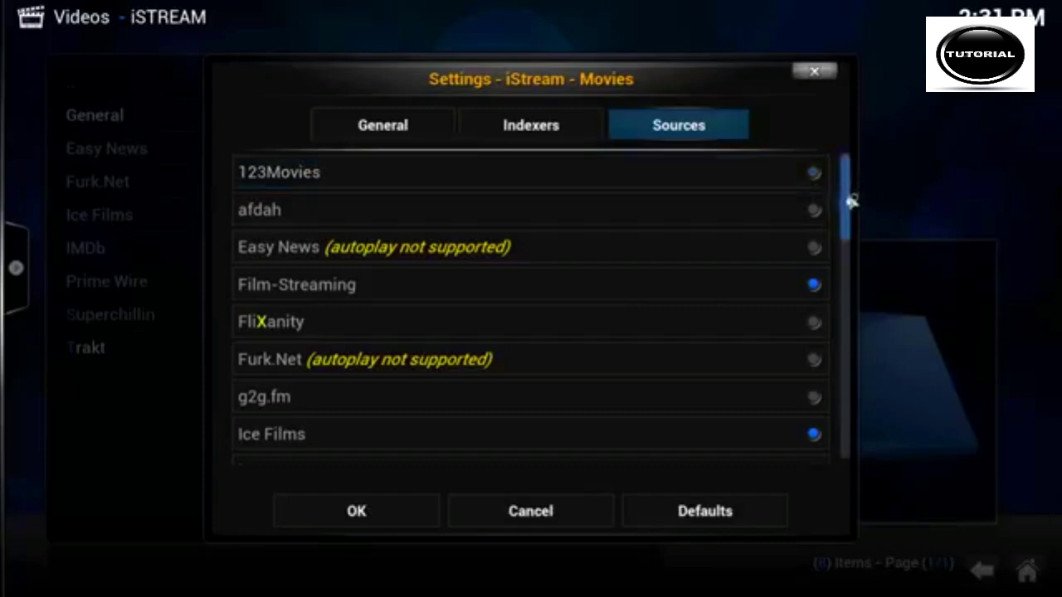
# Enable g2g.fm as a movie source, review the remaining sources and save the Movies settings
pyautogui.scroll(-1, 852, 201)
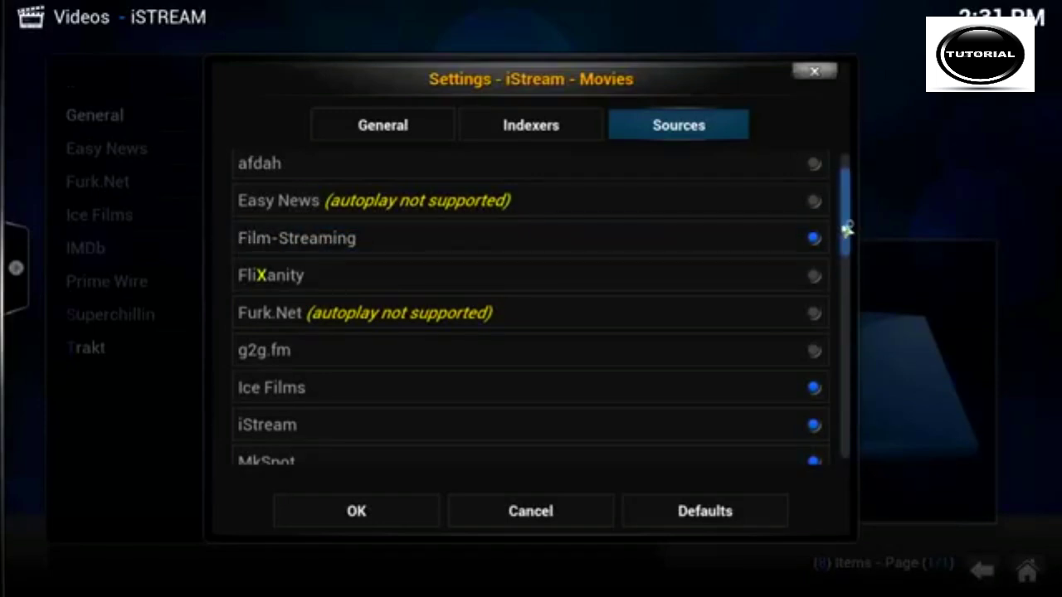
pyautogui.scroll(-3, 844, 232)
pyautogui.click(821, 240)
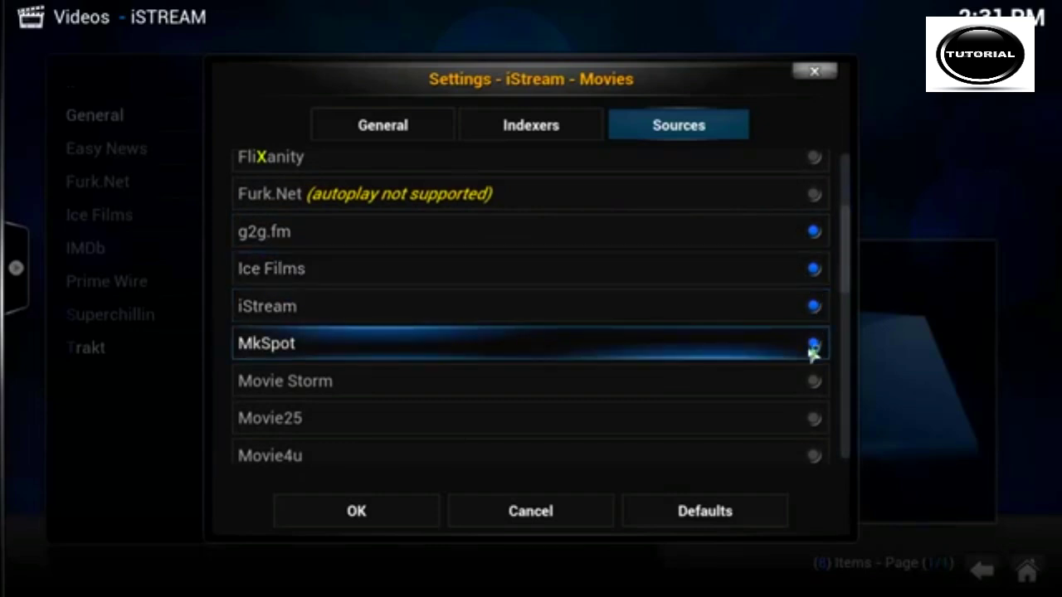
pyautogui.scroll(-6, 848, 307)
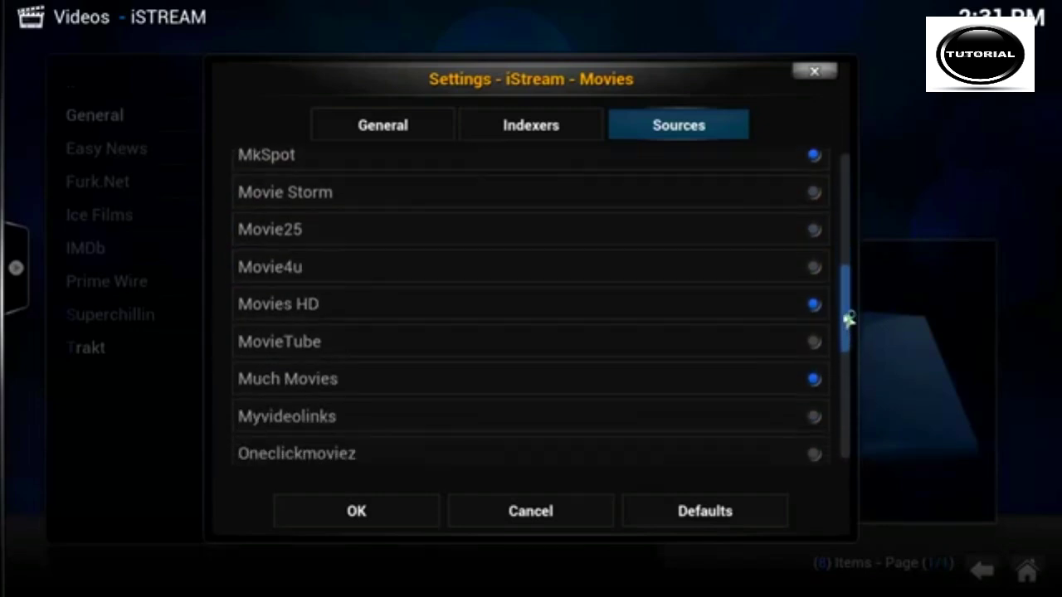
pyautogui.moveTo(848, 318); pyautogui.dragTo(829, 525)
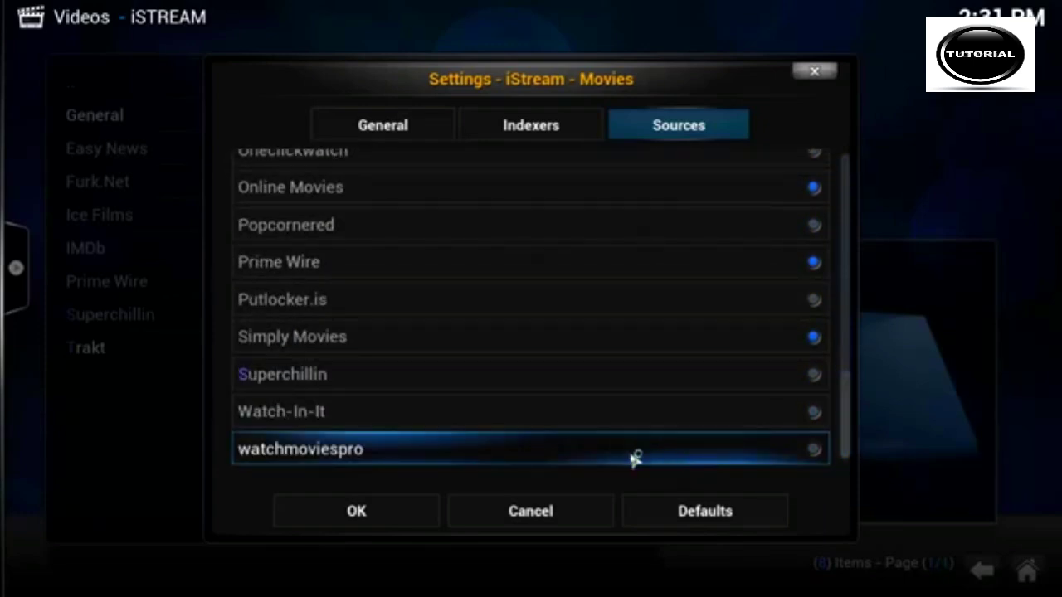
pyautogui.click(417, 507)
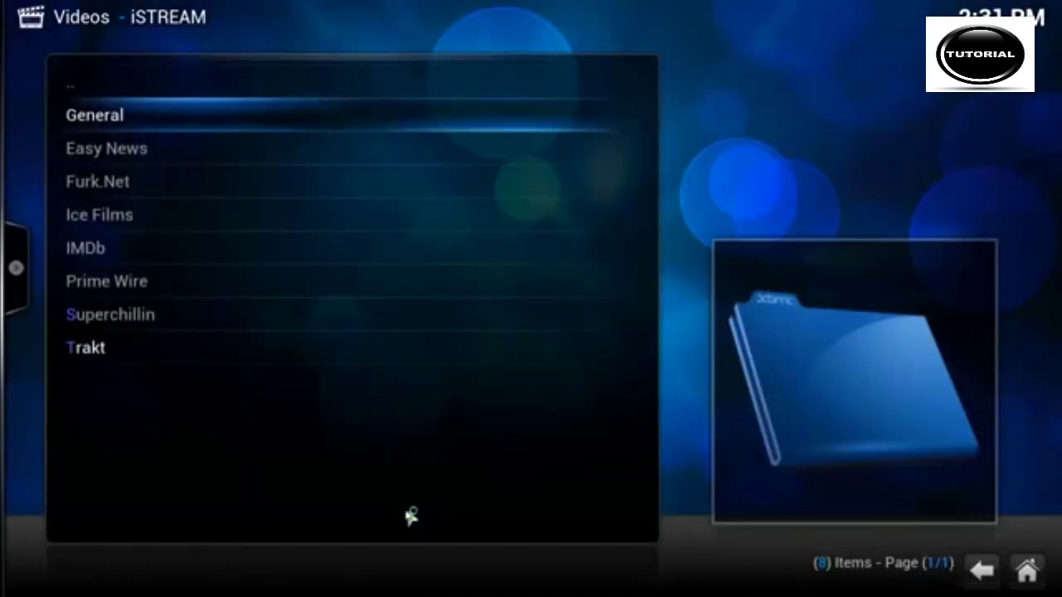
# Leave the iSTREAM settings for the video add-ons list, reopen iSTREAM and check its Playlists section
pyautogui.click(101, 83)
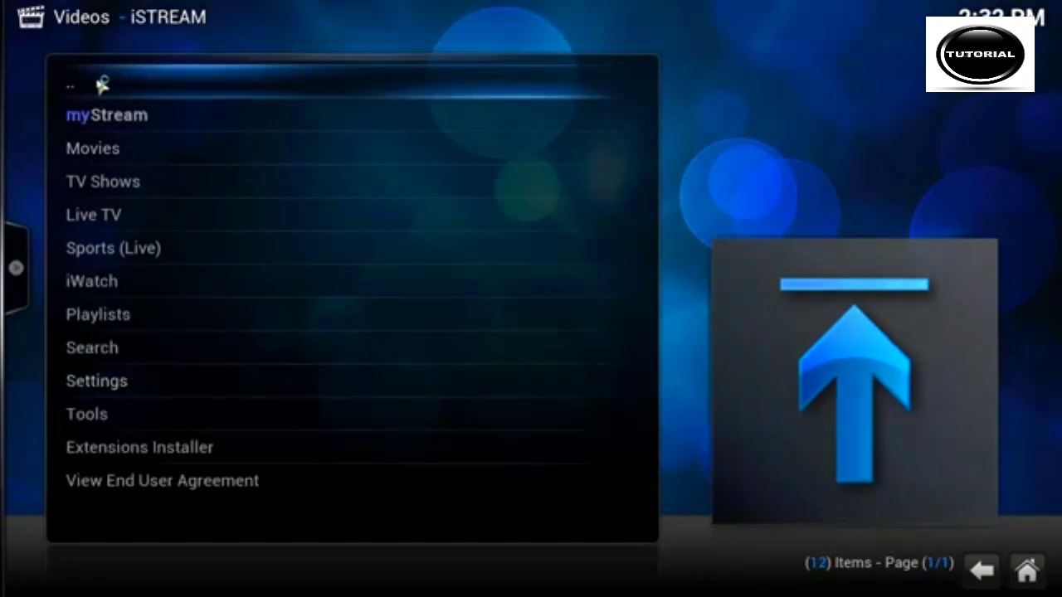
pyautogui.click(101, 83)
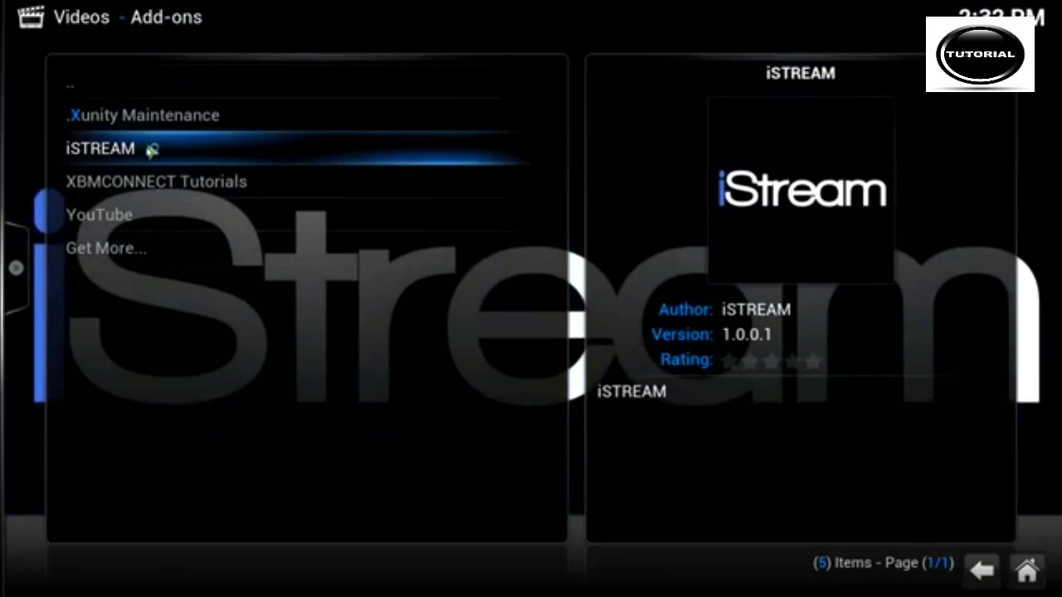
pyautogui.click(152, 149)
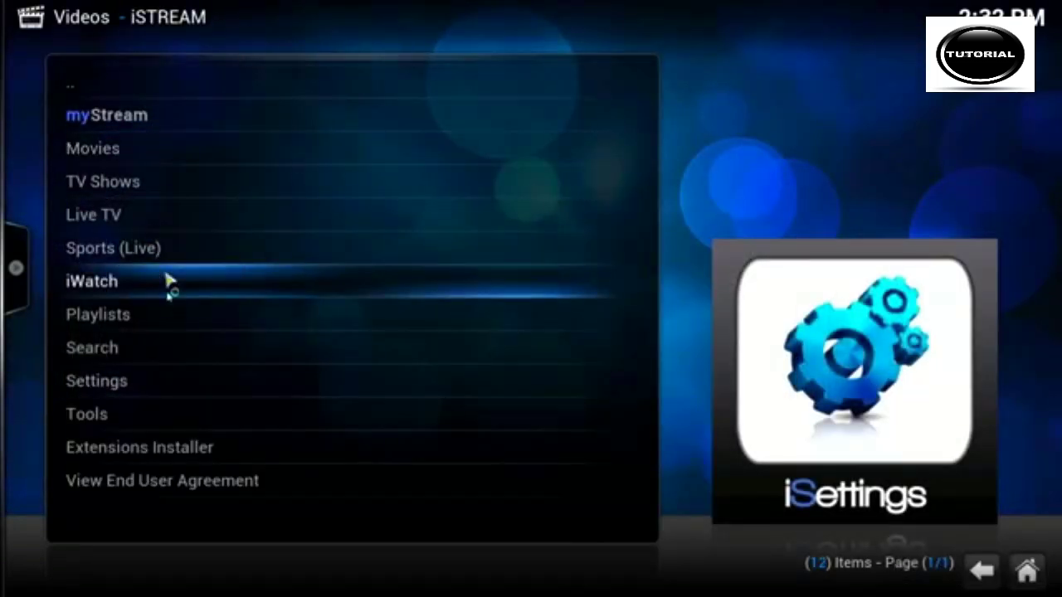
pyautogui.click(171, 320)
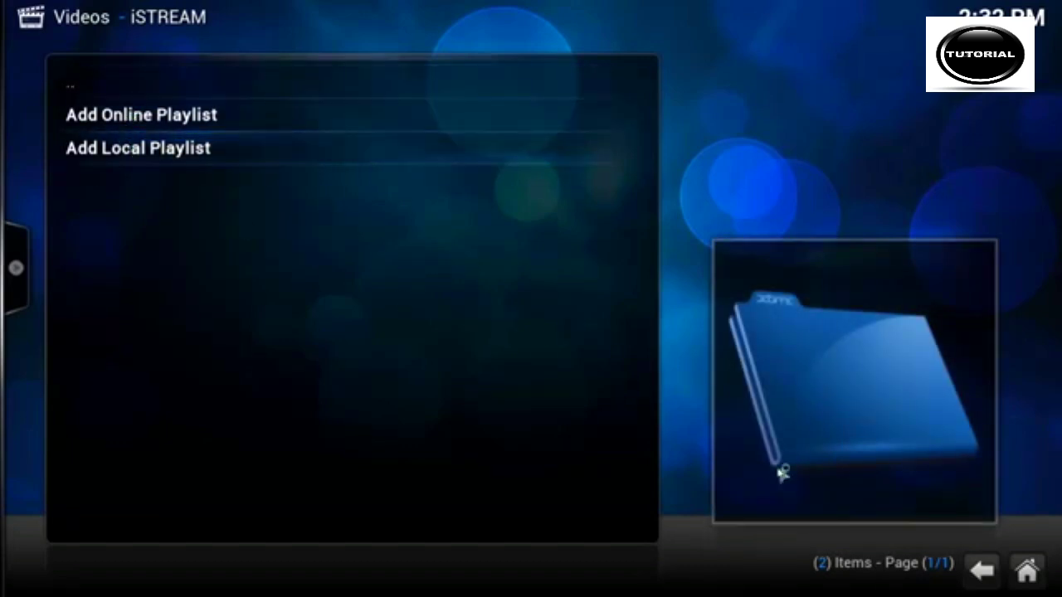
# Return to the home screen and exit XBMC to restart it
pyautogui.click(1033, 576)
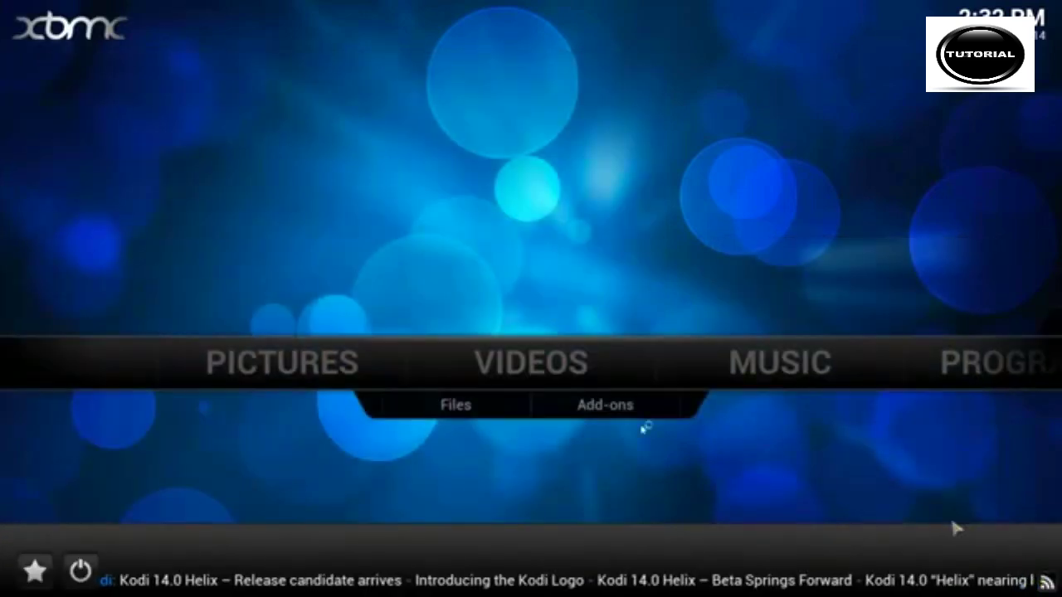
pyautogui.click(81, 570)
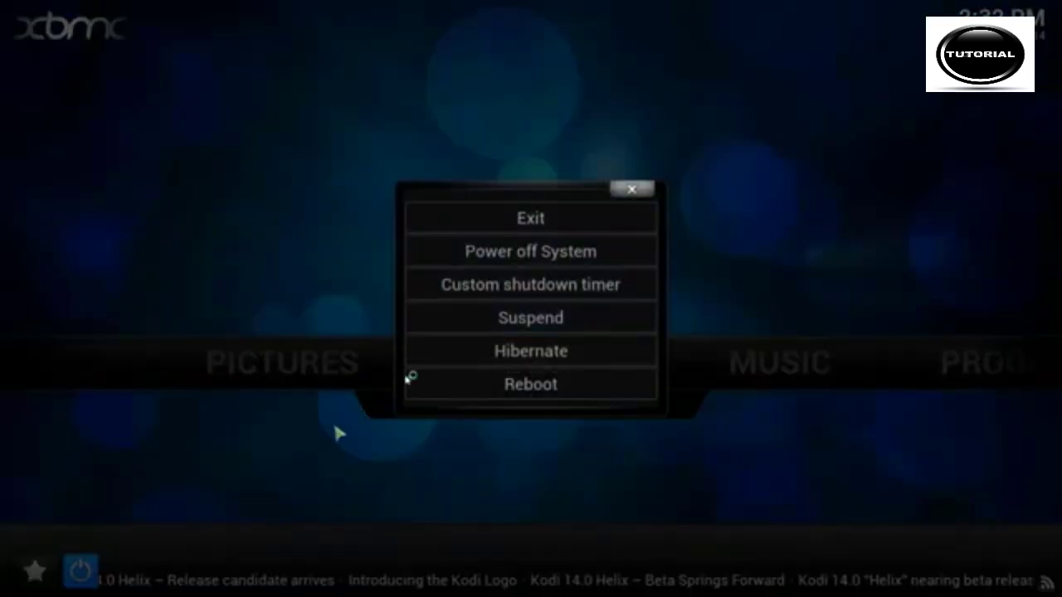
pyautogui.click(527, 220)
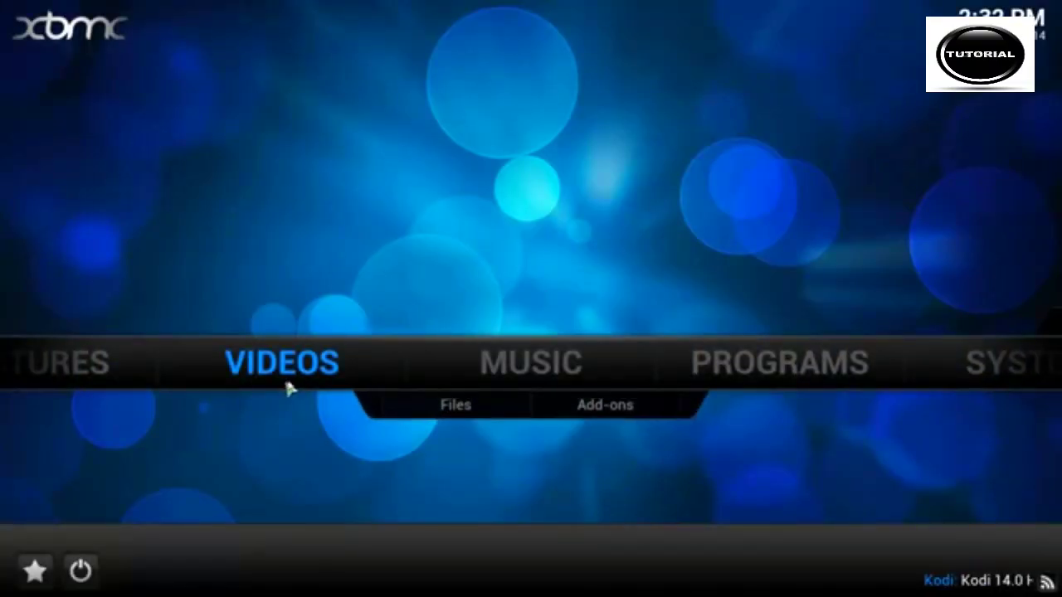
# Reopen iSTREAM from the video add-ons and open the Community Playlists in the XunityTalk Playlist Directory
pyautogui.click(586, 407)
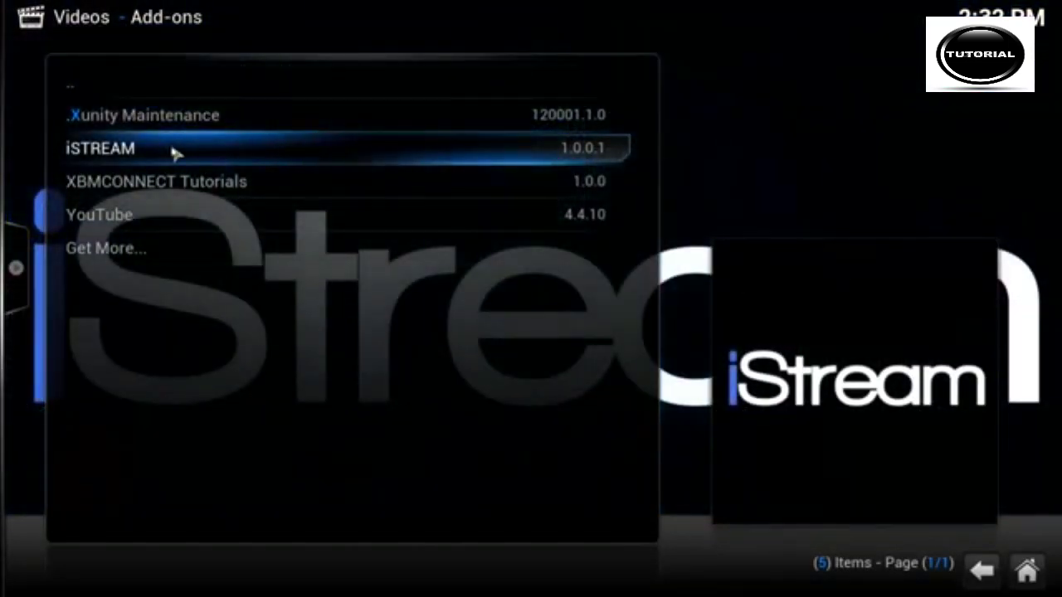
pyautogui.click(175, 153)
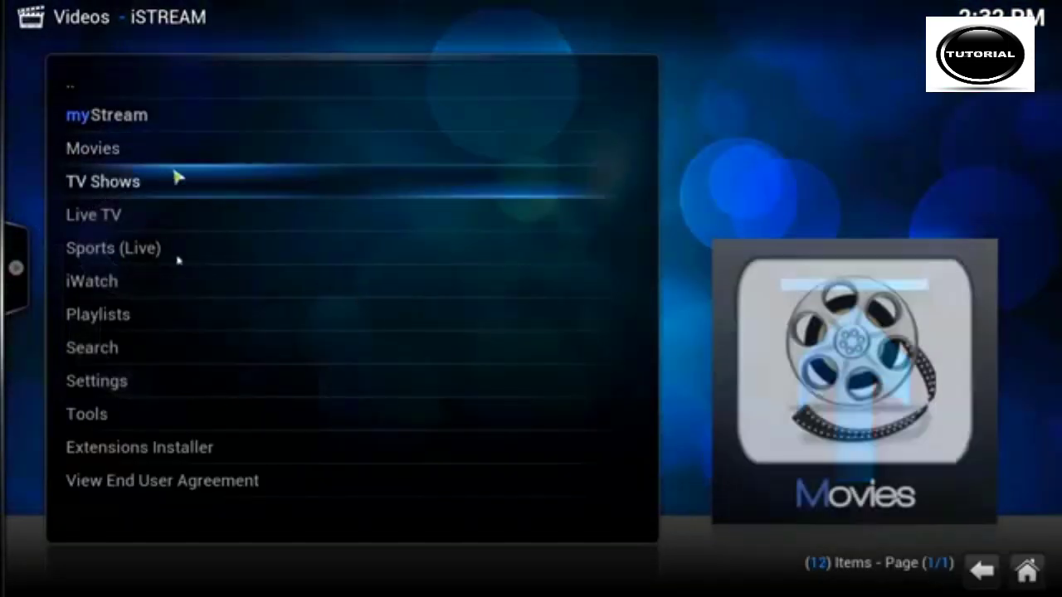
pyautogui.click(188, 327)
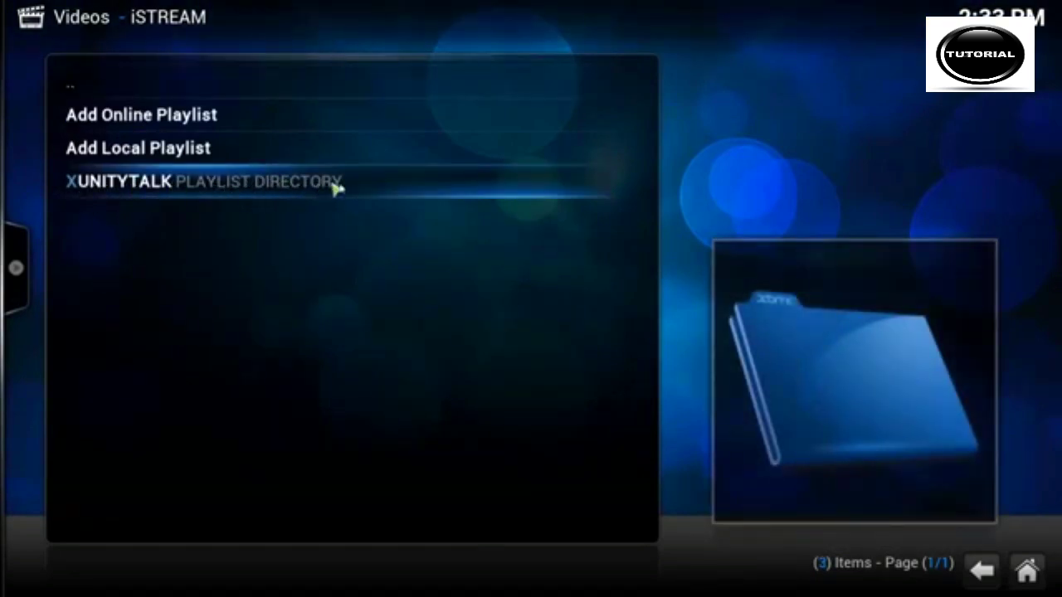
pyautogui.click(286, 187)
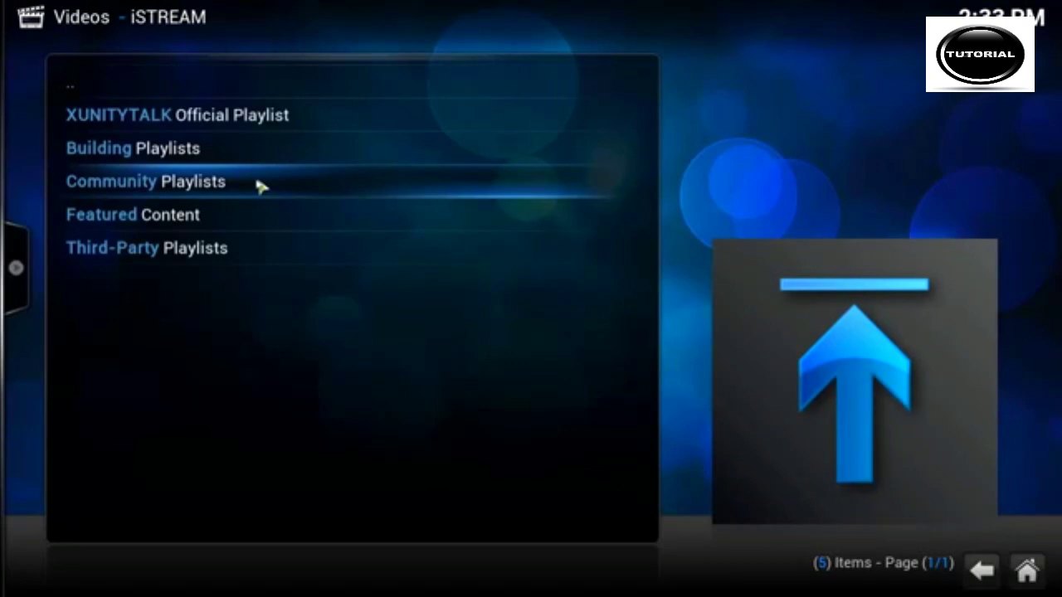
pyautogui.click(259, 187)
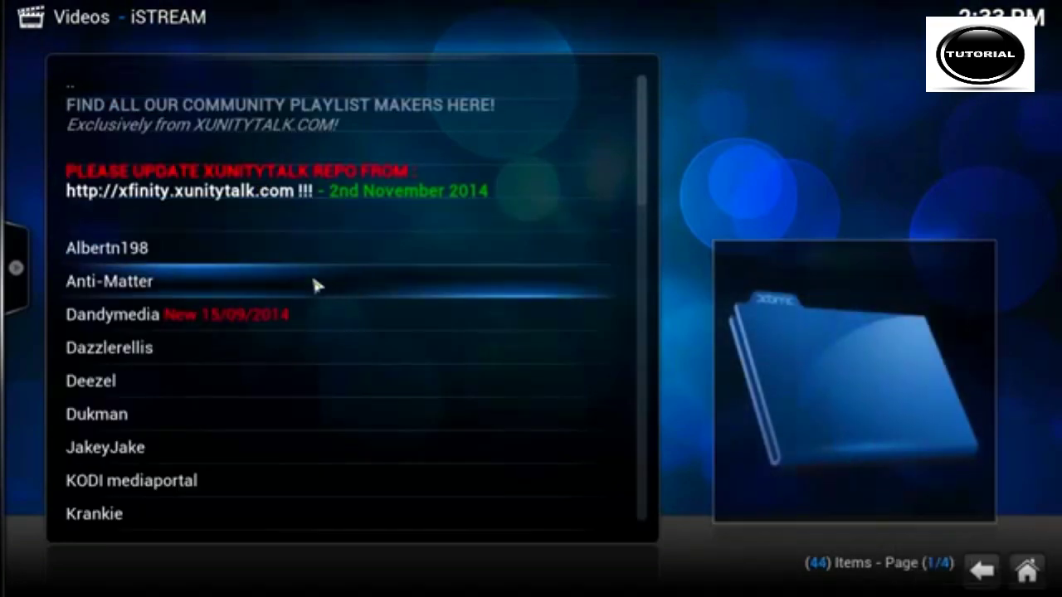
# Add the Vdubt25 community playlist to iSTREAM under the suggested name [COLOR green]Vdubt25[/COLOR]
pyautogui.scroll(-20, 315, 288)
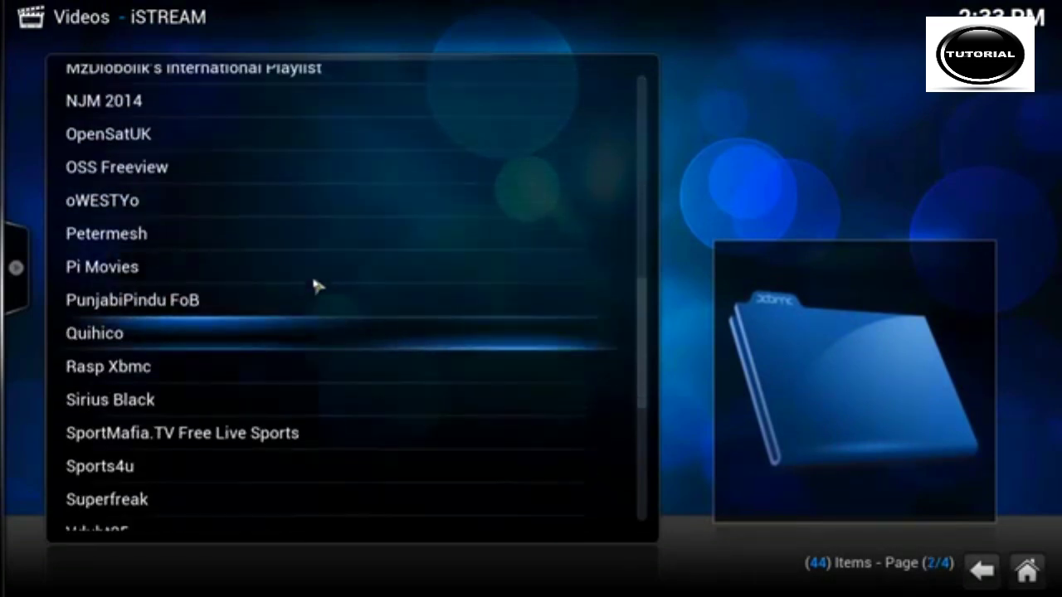
pyautogui.scroll(-6, 316, 288)
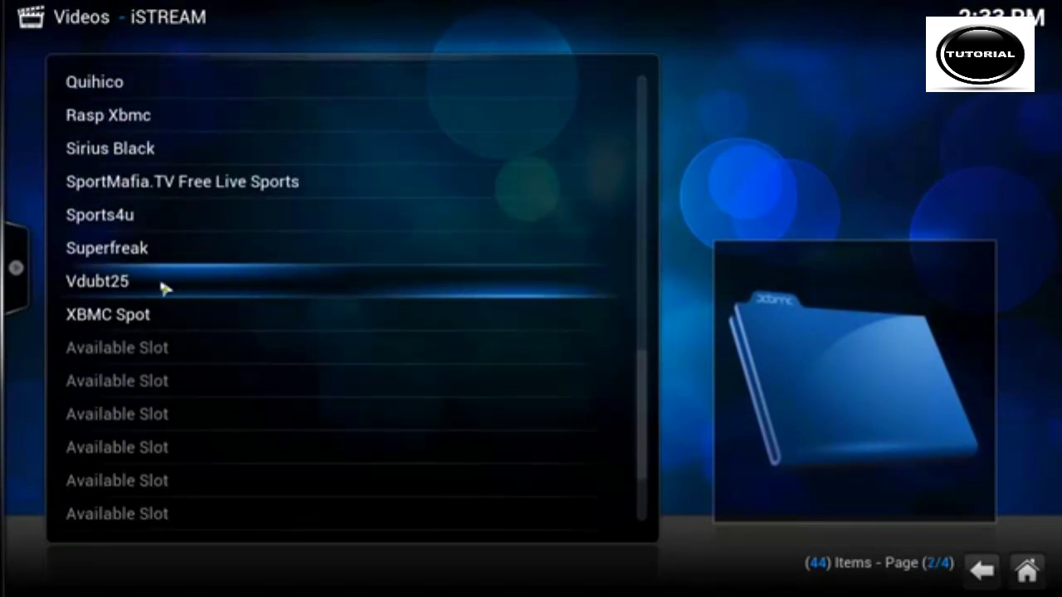
pyautogui.click(154, 287)
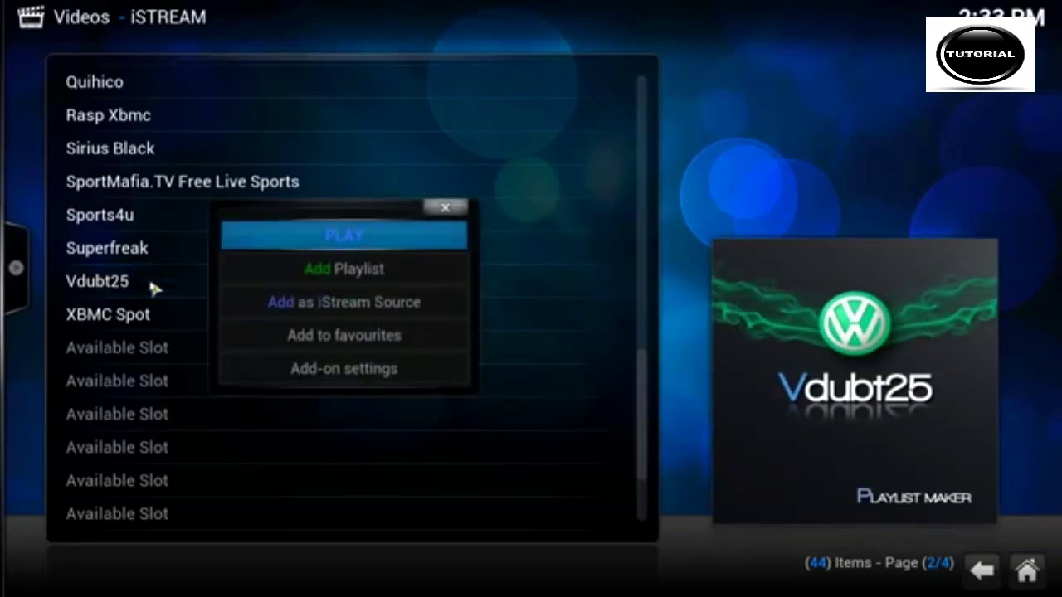
pyautogui.click(313, 279)
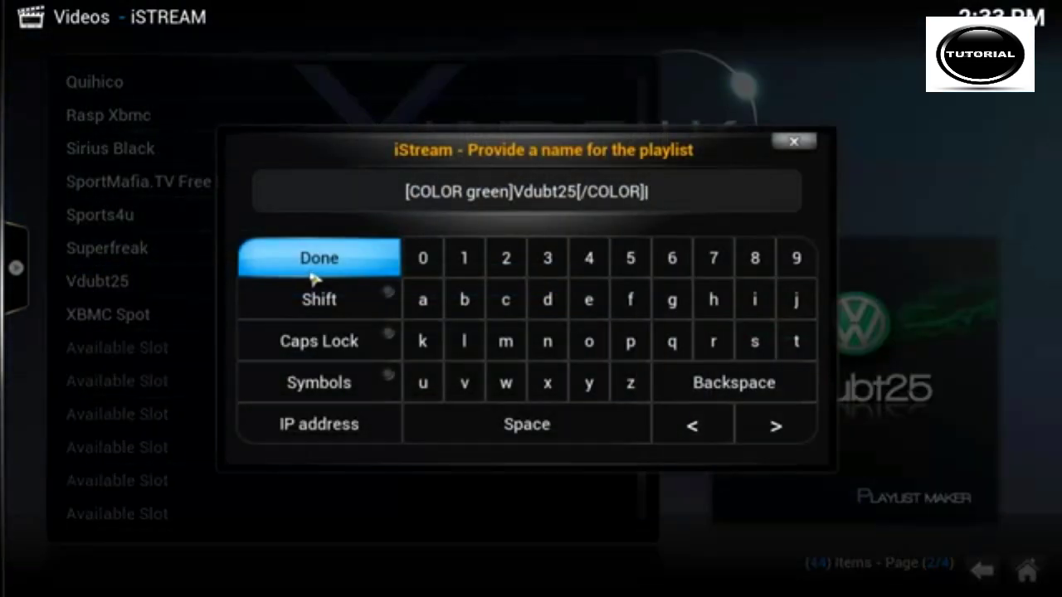
pyautogui.click(313, 273)
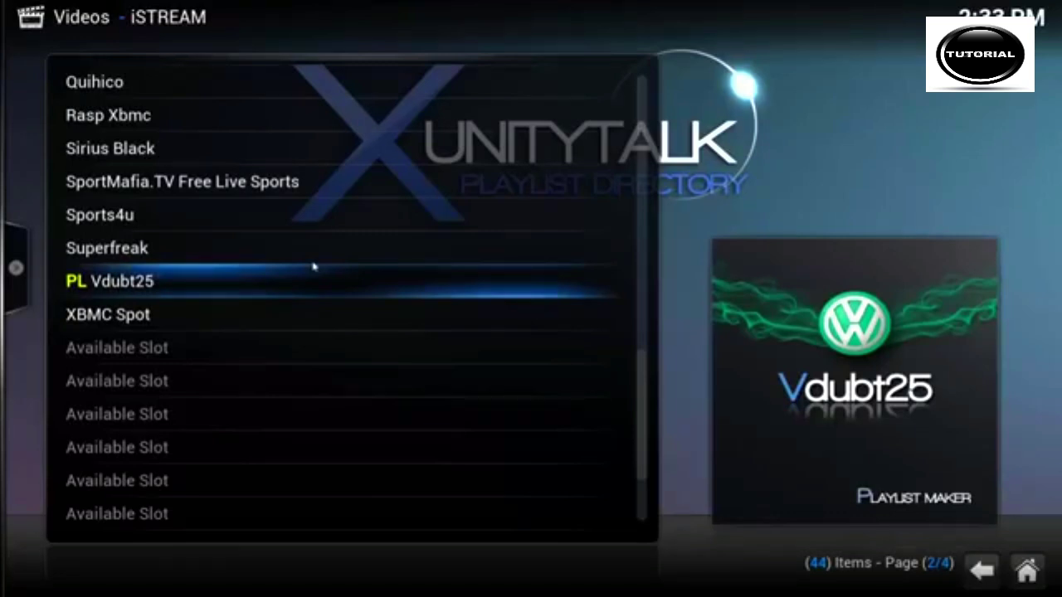
# Check the options offered for the added Vdubt25 playlist and dismiss them without choosing any
pyautogui.rightClick(197, 284)
pyautogui.press('Return')
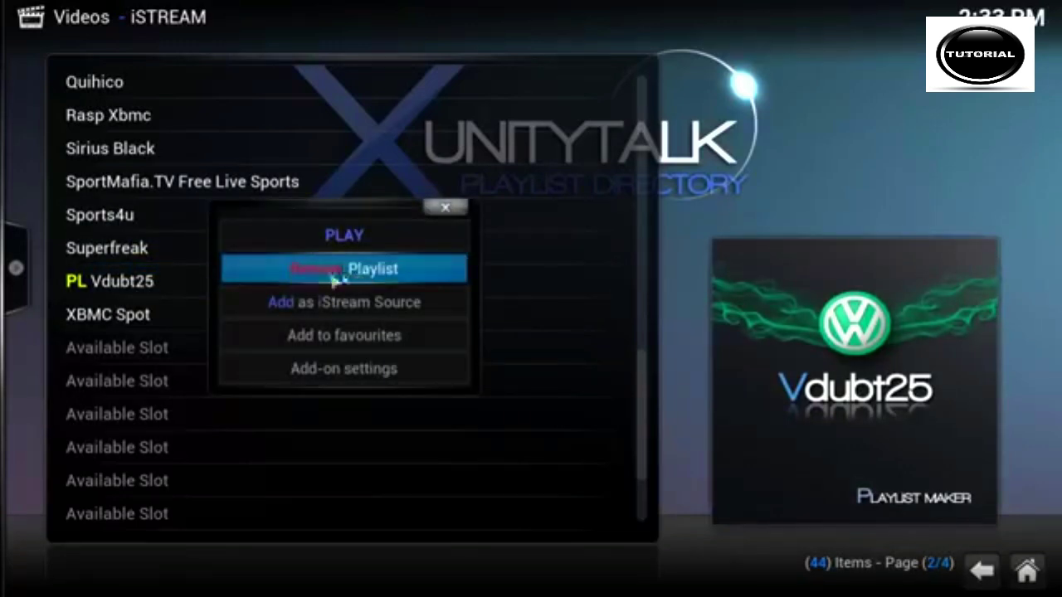
pyautogui.click(431, 217)
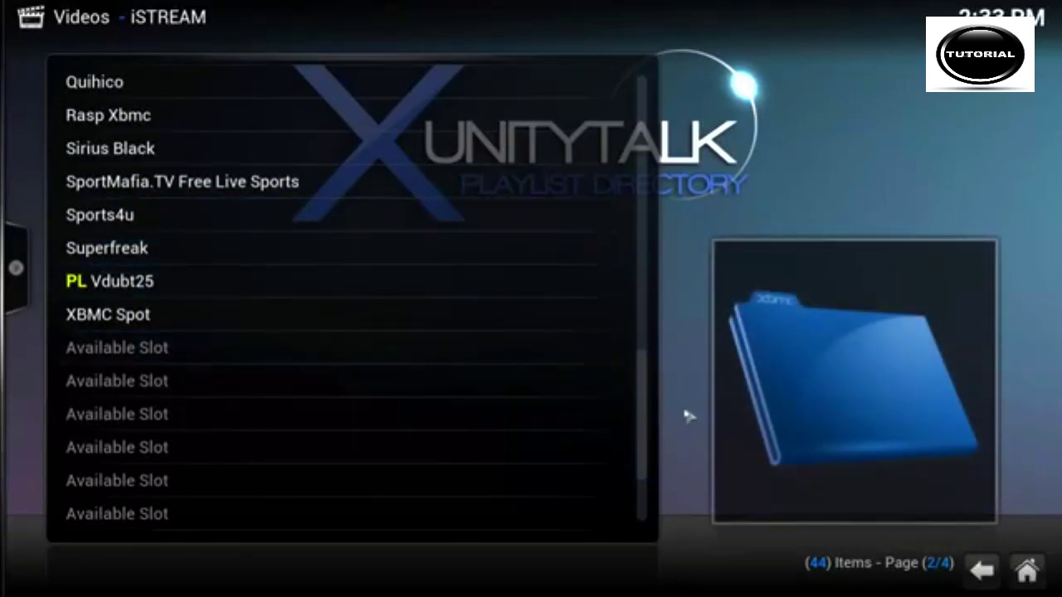
# Go back to the iSTREAM main list, reopen Playlists and examine the categories inside the Vdubt25 playlist
pyautogui.click(982, 571)
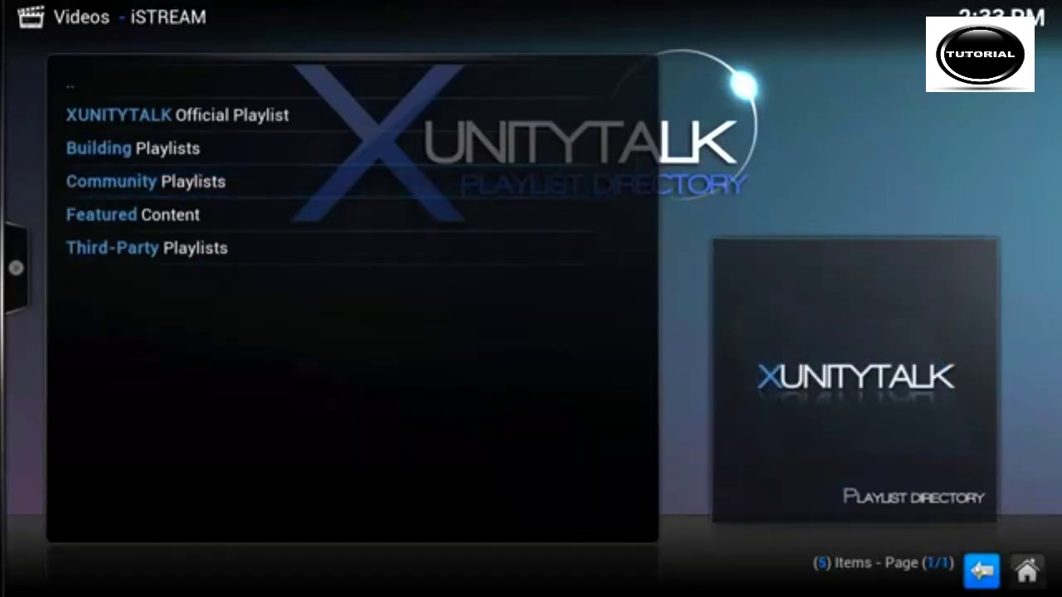
pyautogui.click(982, 571)
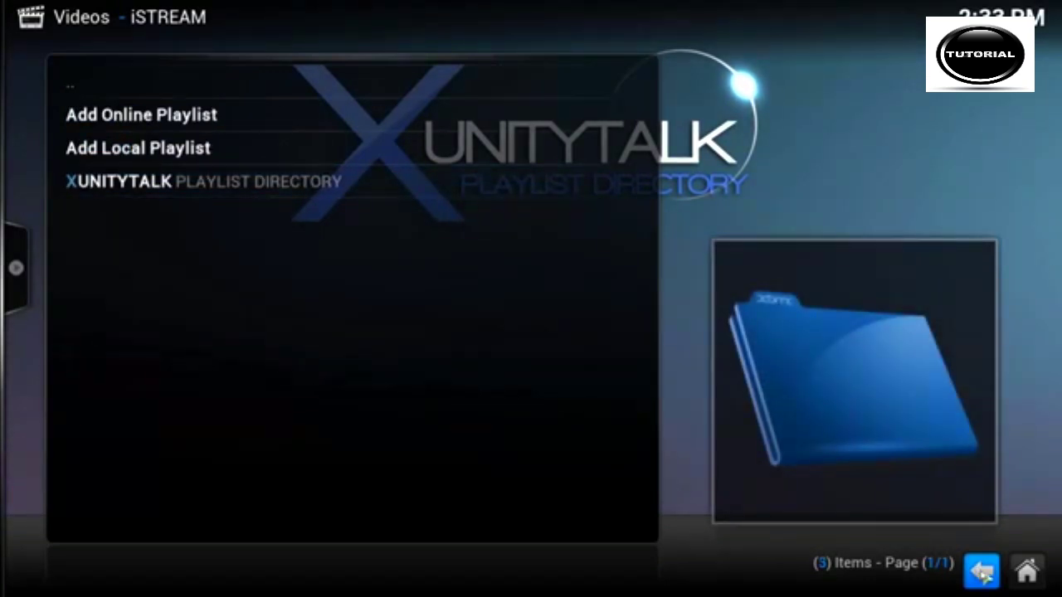
pyautogui.click(981, 571)
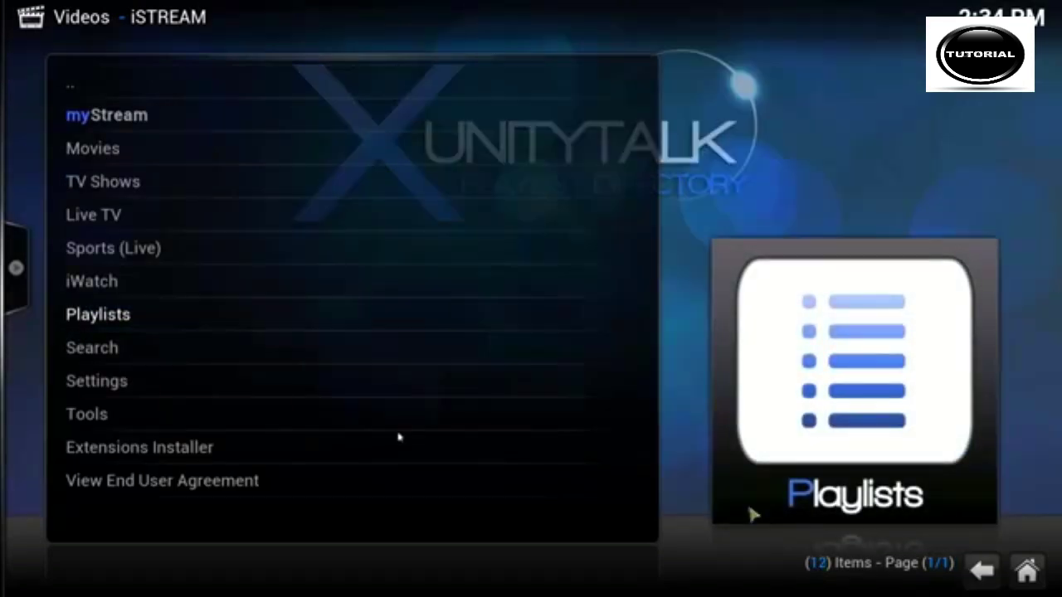
pyautogui.click(250, 312)
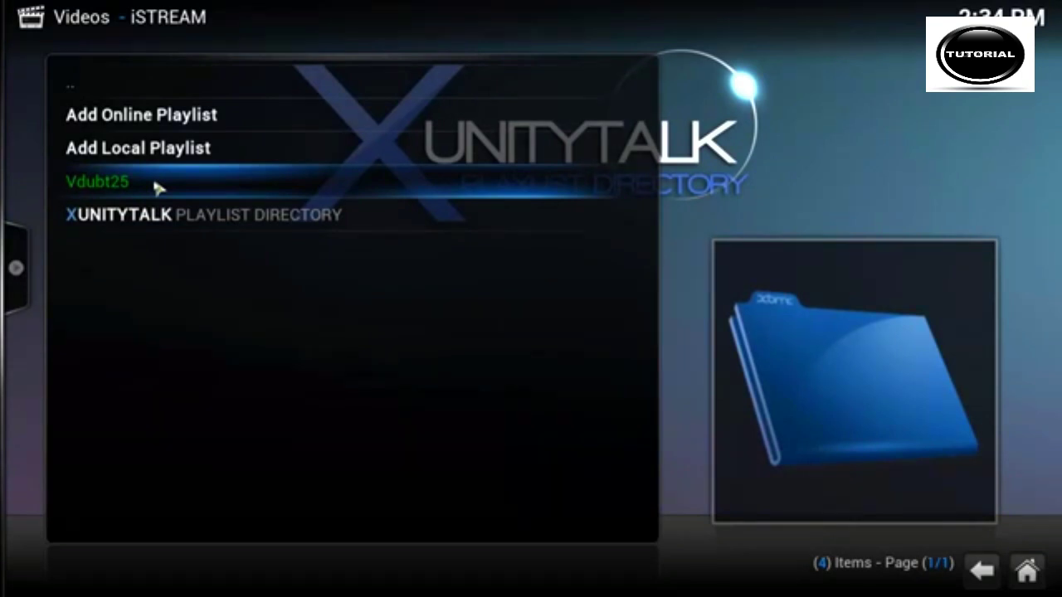
pyautogui.click(155, 186)
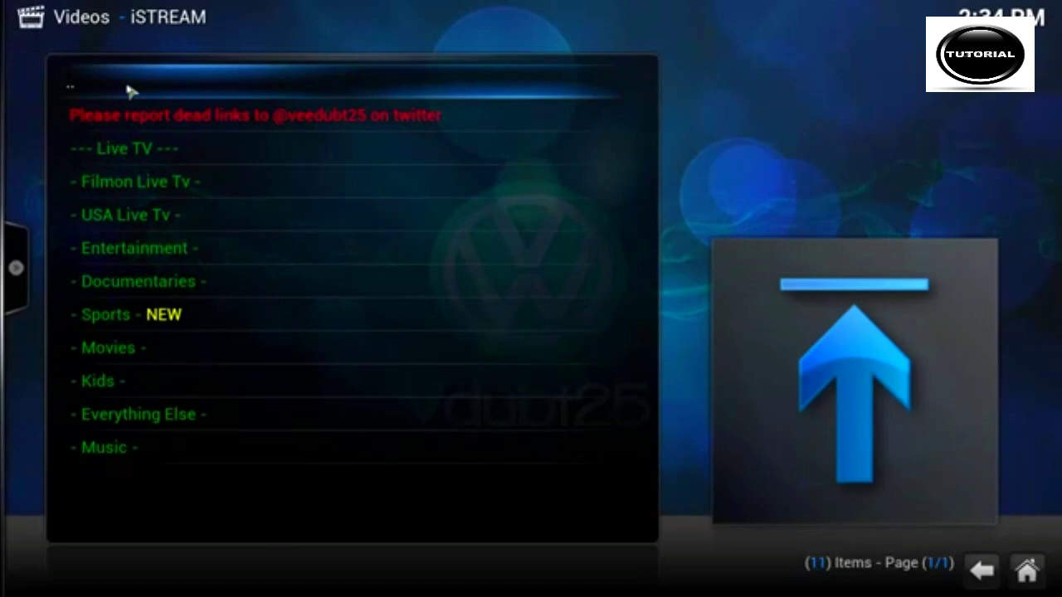
# Leave the Vdubt25 playlist, review the options for it, including adding it as an iStream source, and close them without choosing any
pyautogui.click(129, 91)
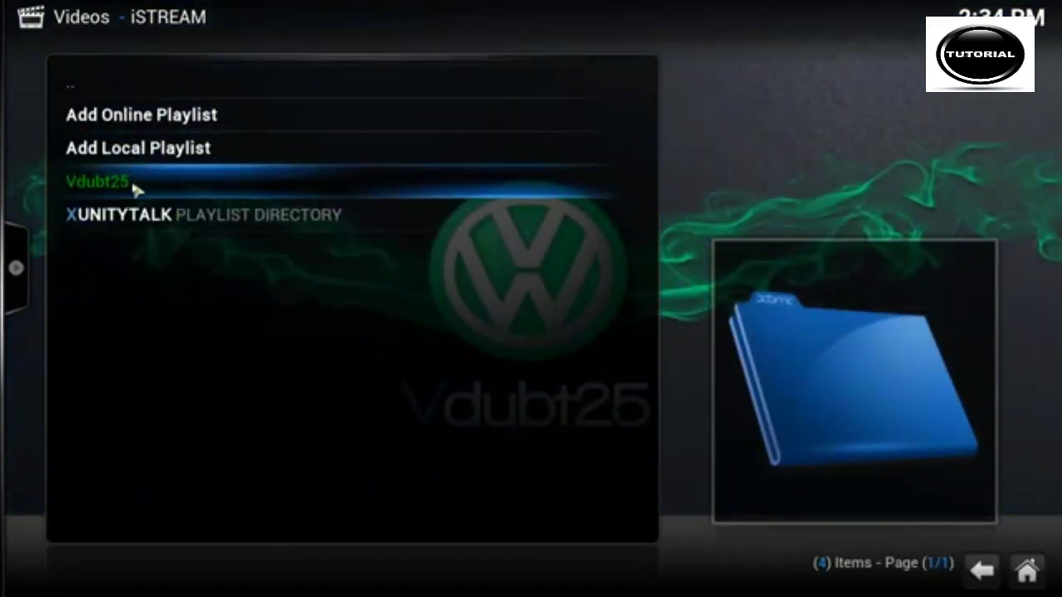
pyautogui.rightClick(135, 188)
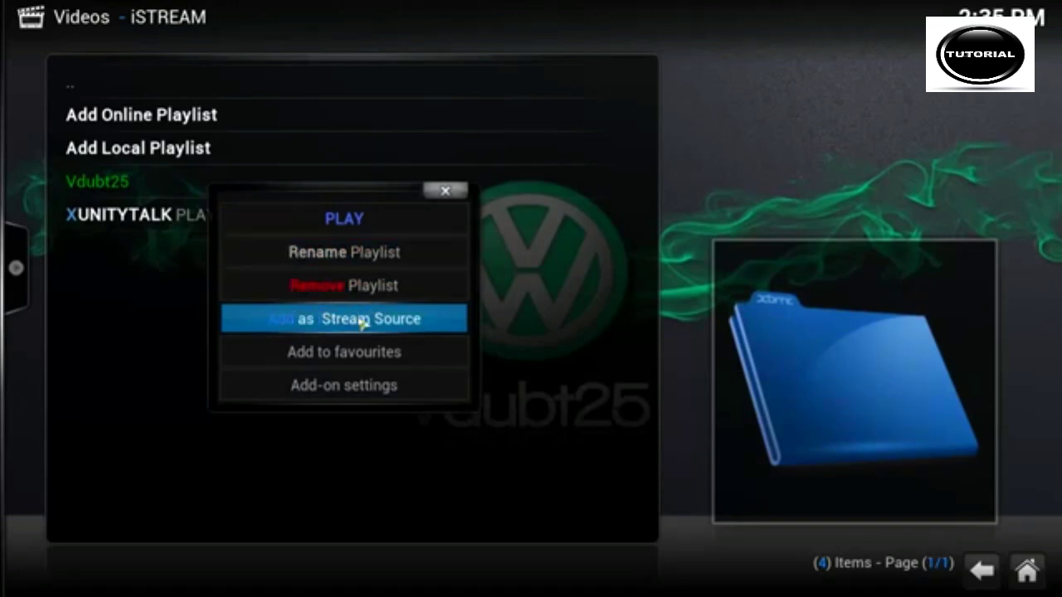
pyautogui.click(435, 198)
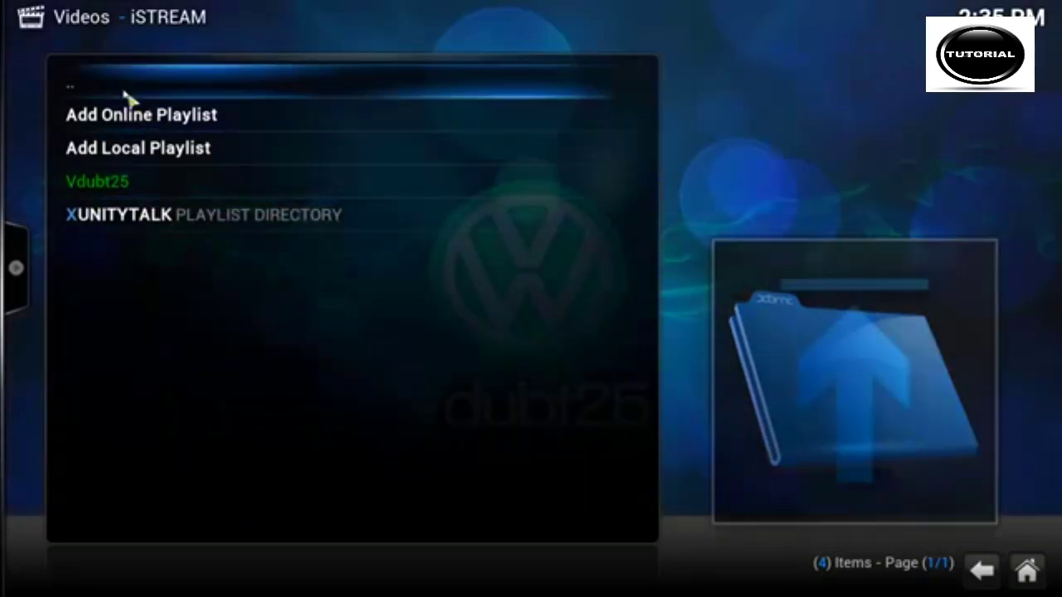
# Reopen iSTREAM from the video add-ons and search its TV Shows section for "walking dead"
pyautogui.click(120, 90)
pyautogui.click(110, 88)
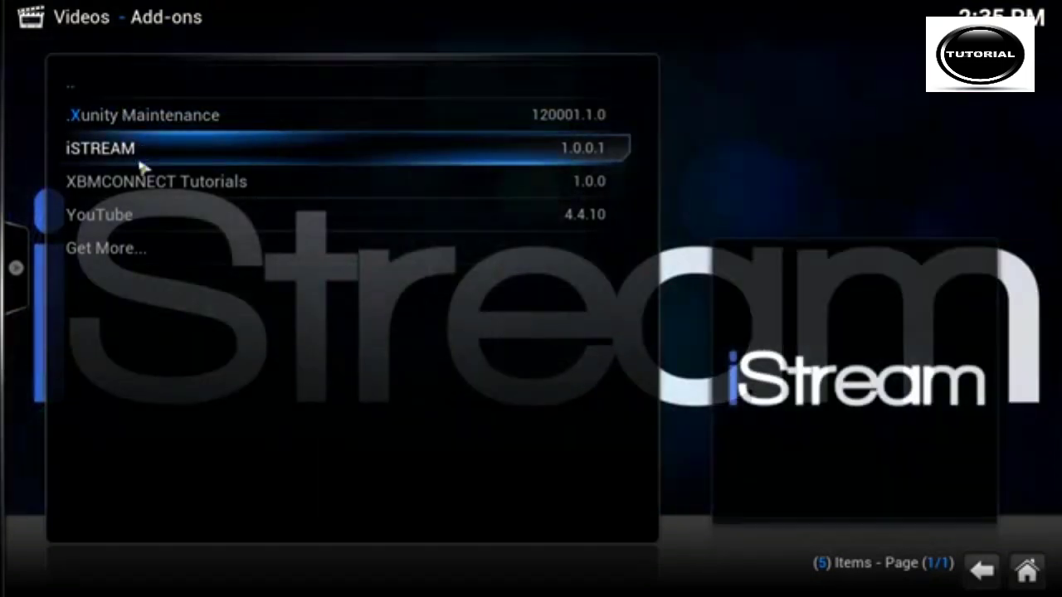
pyautogui.click(146, 163)
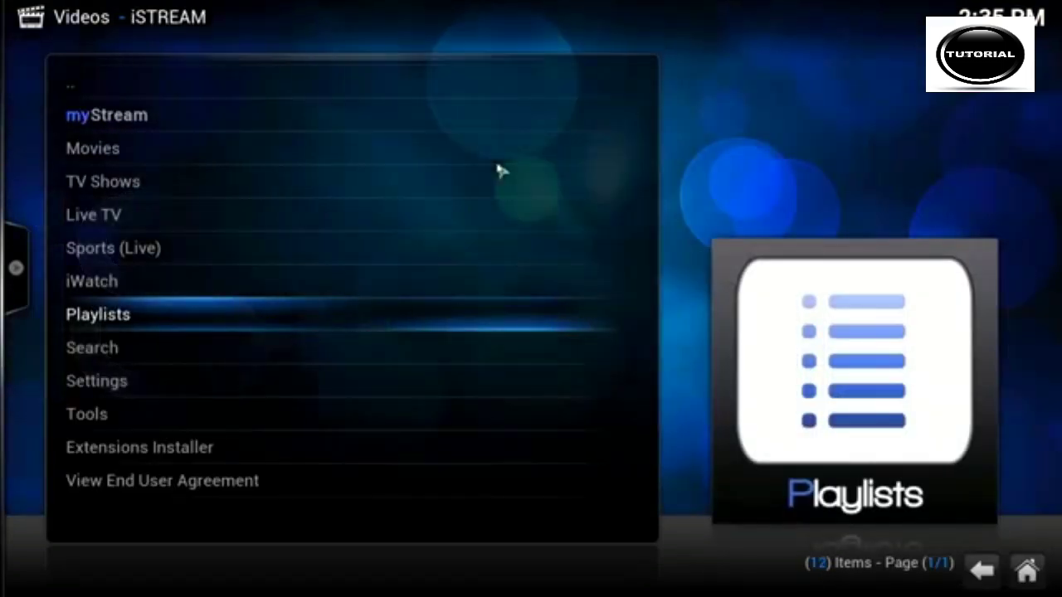
pyautogui.click(116, 181)
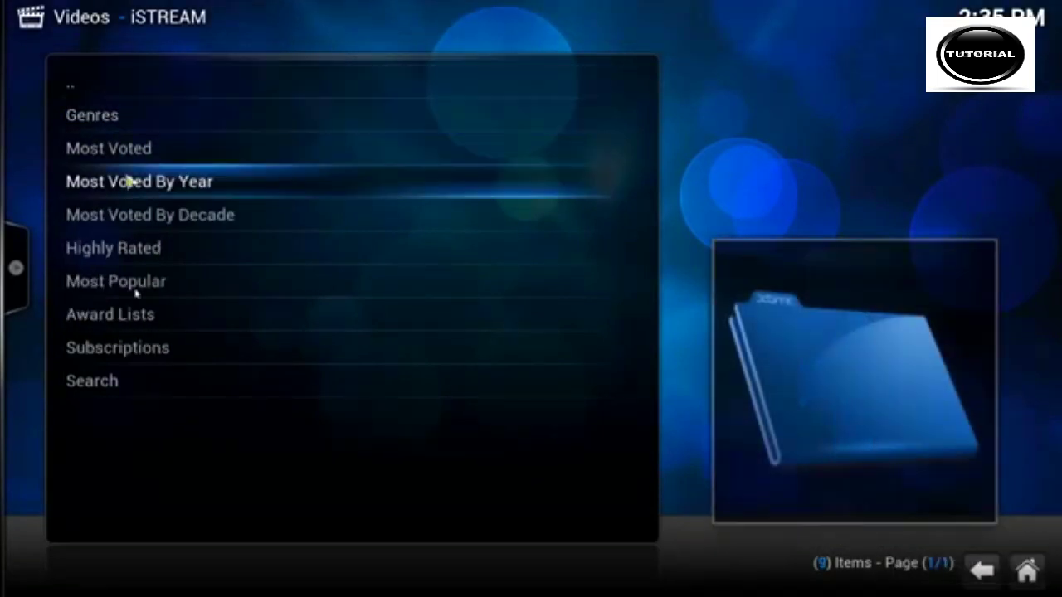
pyautogui.click(149, 380)
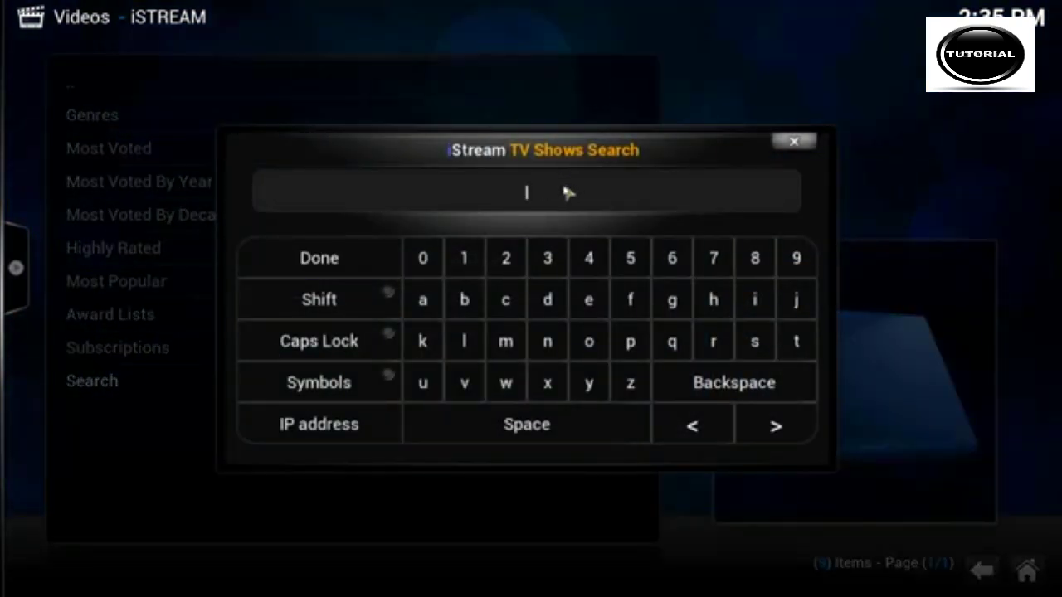
pyautogui.write('walking dead')
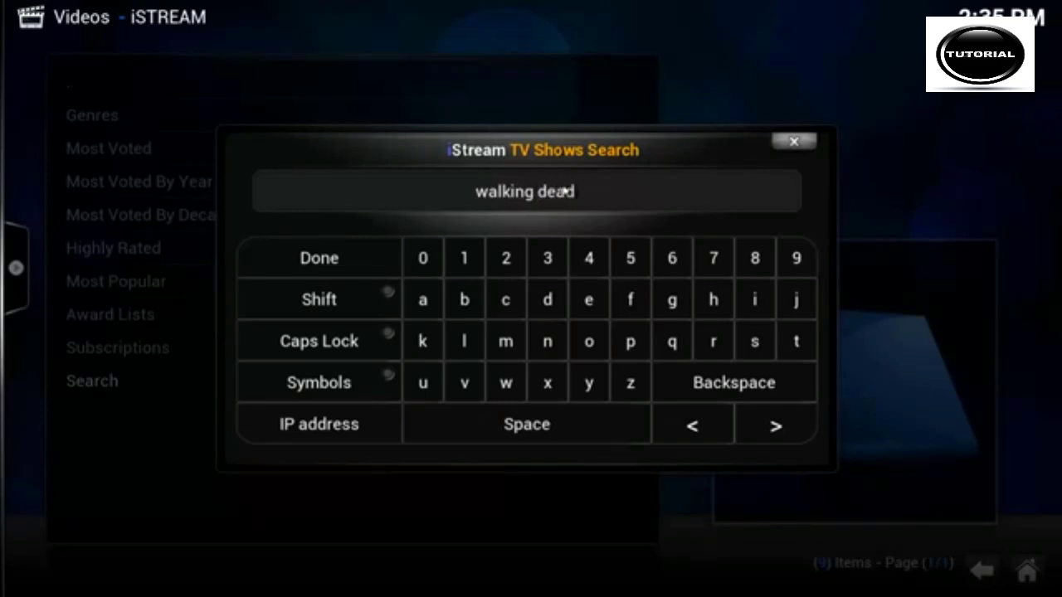
pyautogui.click(360, 257)
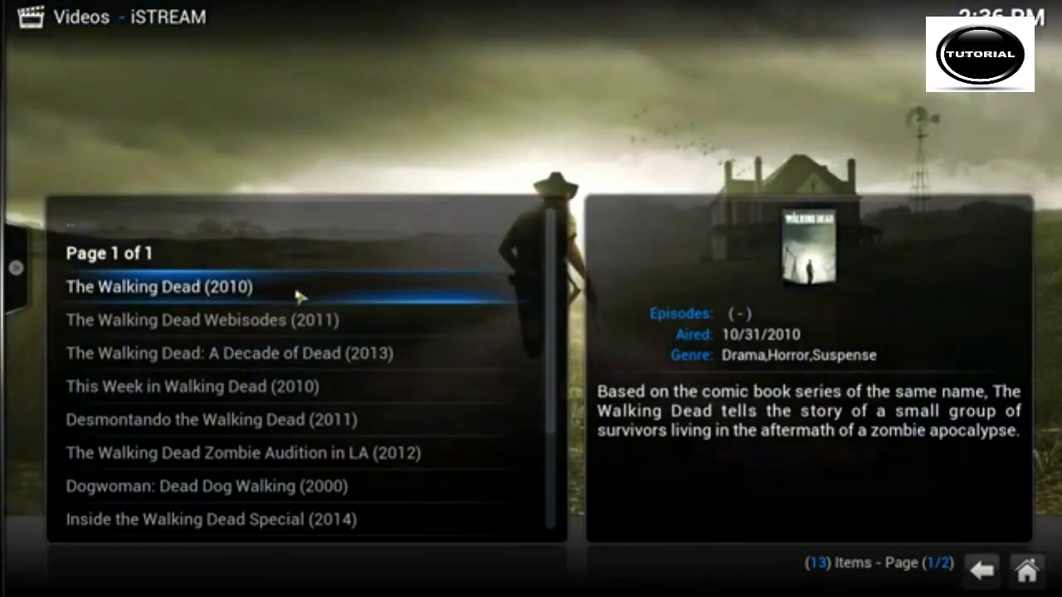
# Open The Walking Dead (2010), go to Season 5 and list the stream sources for Episode 8 - Coda
pyautogui.click(297, 291)
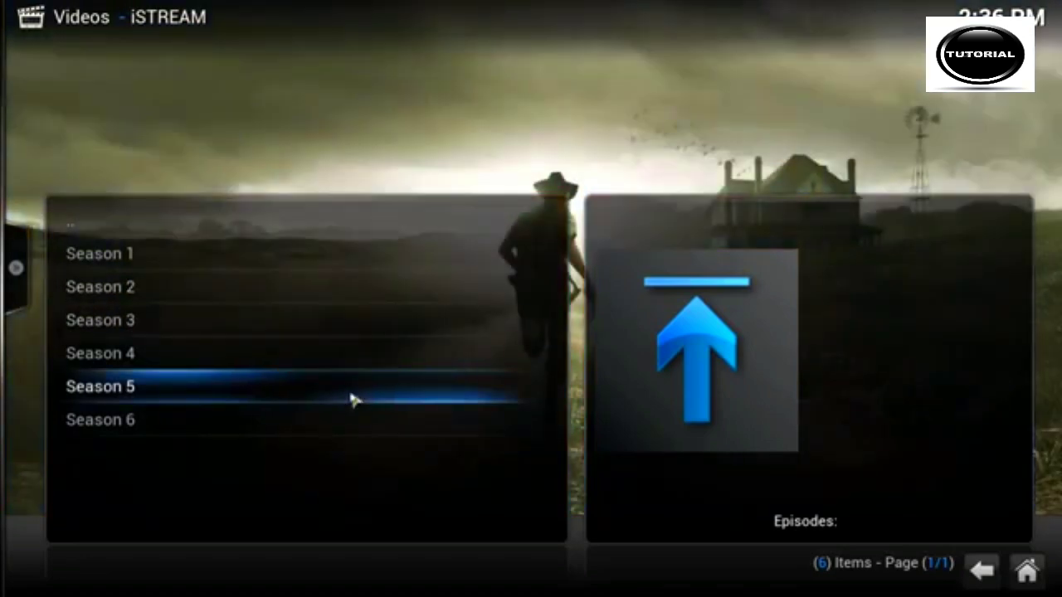
pyautogui.click(351, 399)
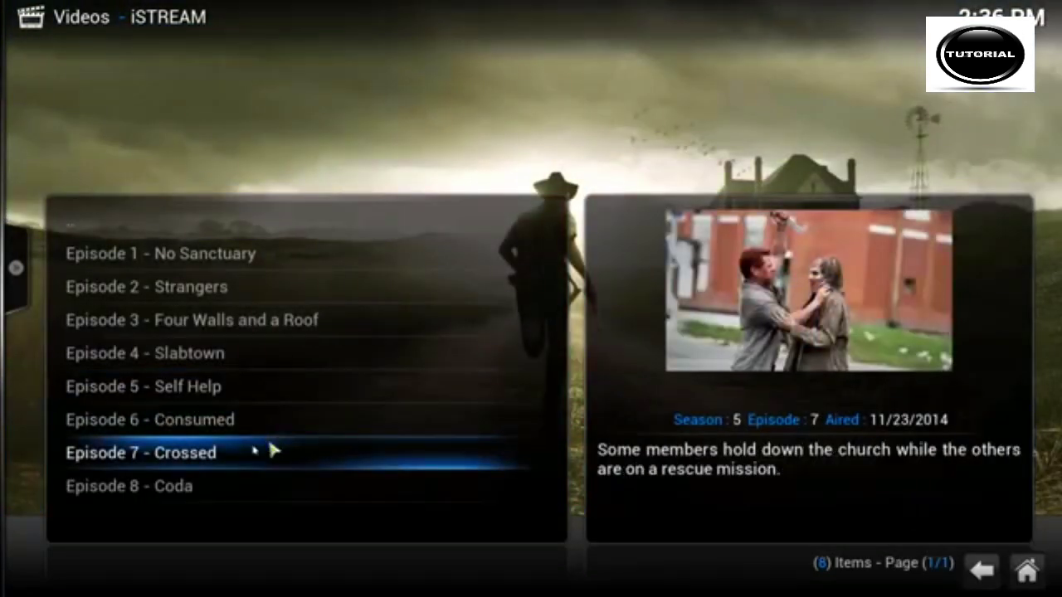
pyautogui.click(216, 493)
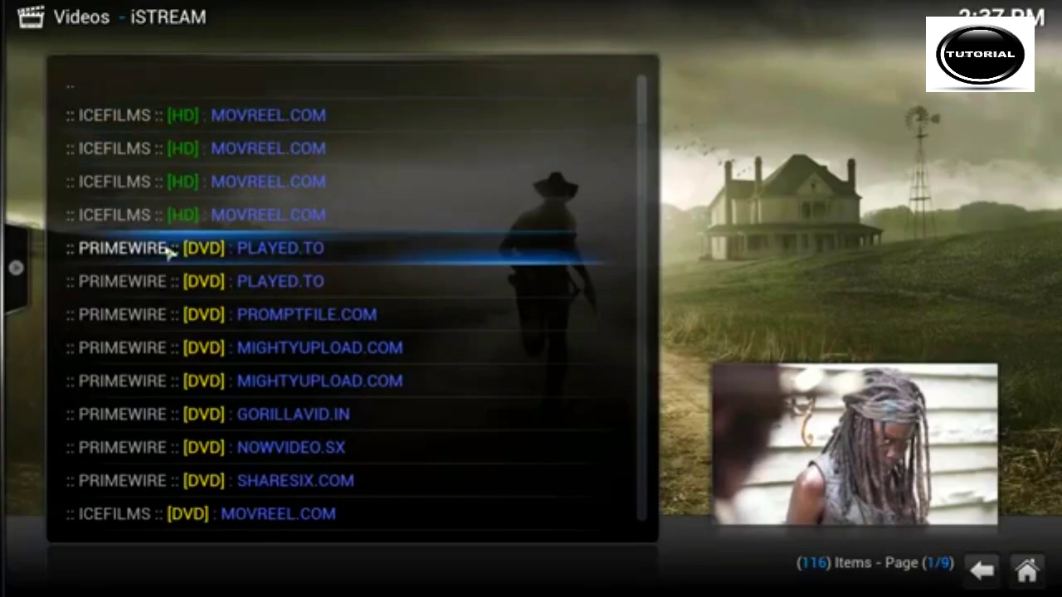
# Examine the list of stream sources for Episode 8 - Coda, comparing providers, quality labels and file hosts, and return to its beginning
pyautogui.scroll(-10, 206, 310)
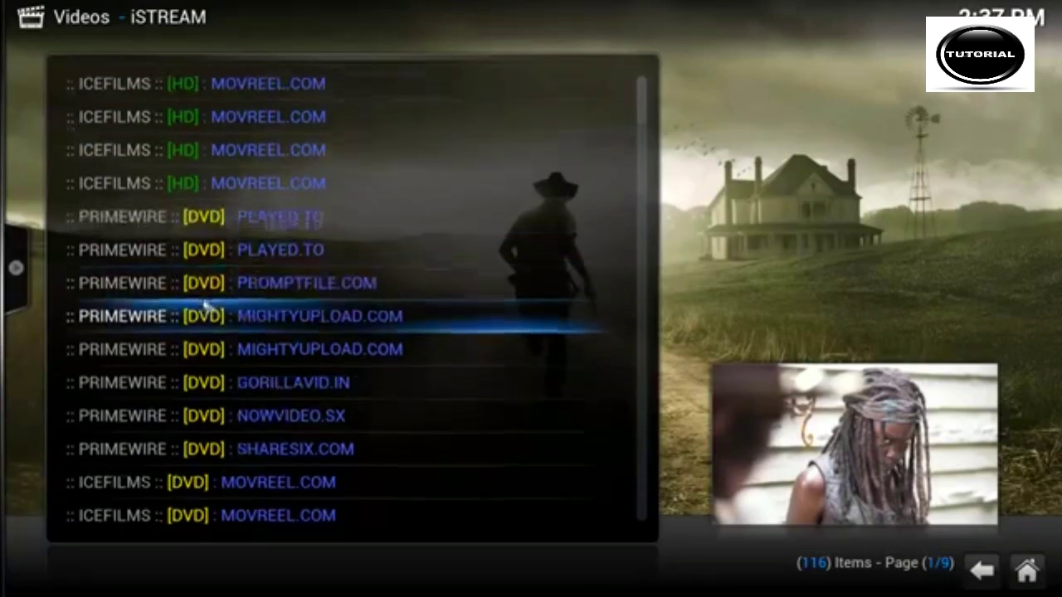
pyautogui.scroll(-8, 205, 309)
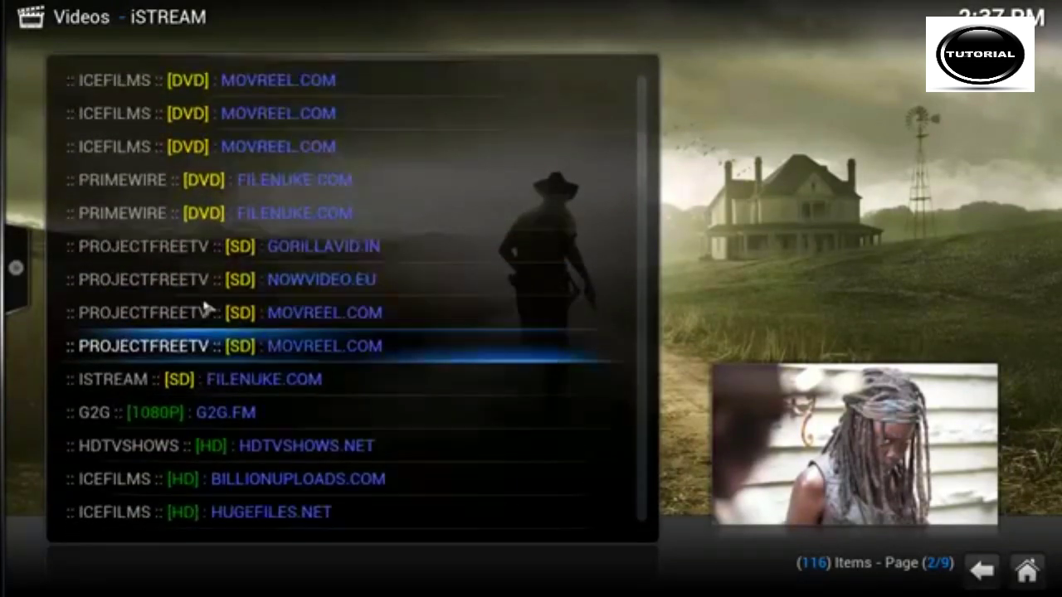
pyautogui.scroll(-5, 206, 307)
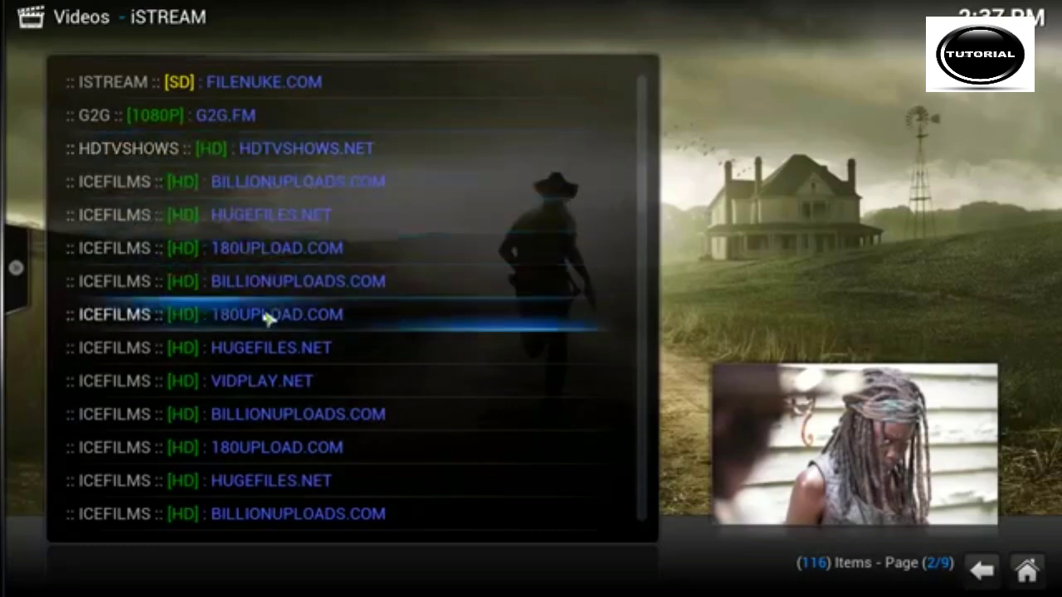
pyautogui.scroll(-12, 264, 320)
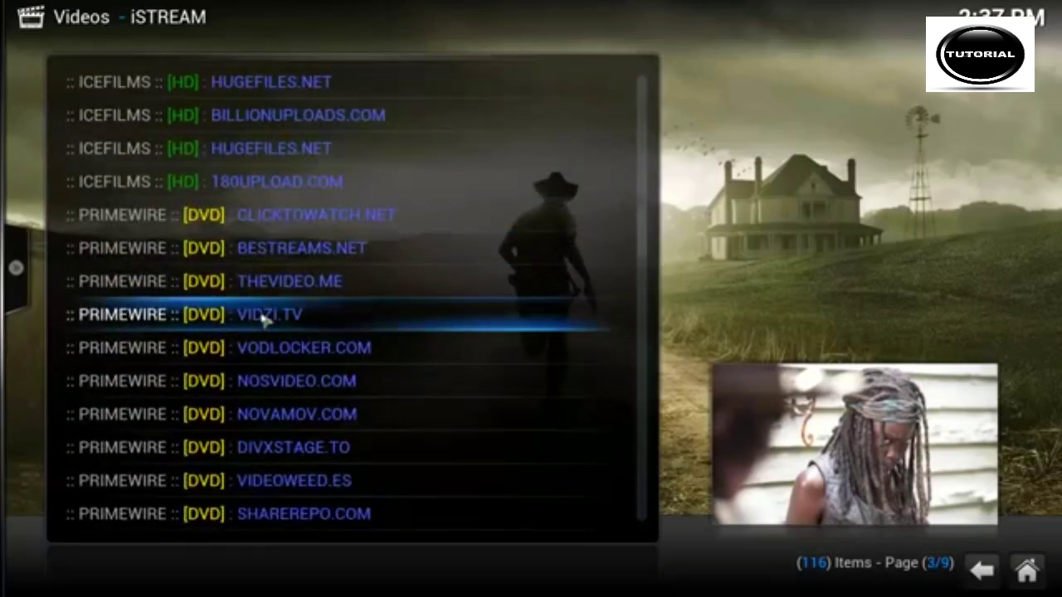
pyautogui.scroll(-14, 263, 319)
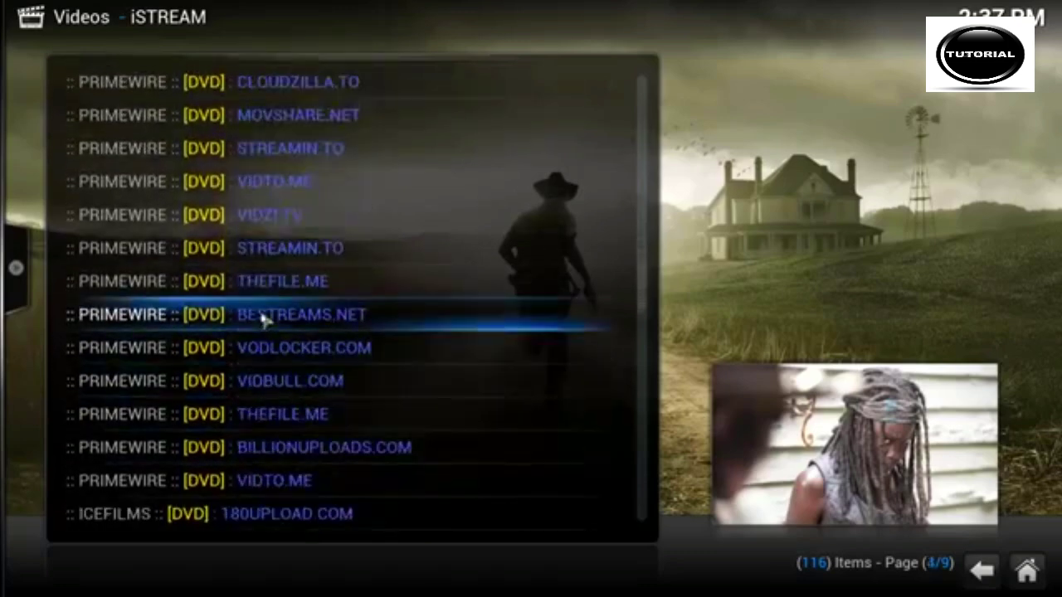
pyautogui.scroll(-14, 264, 319)
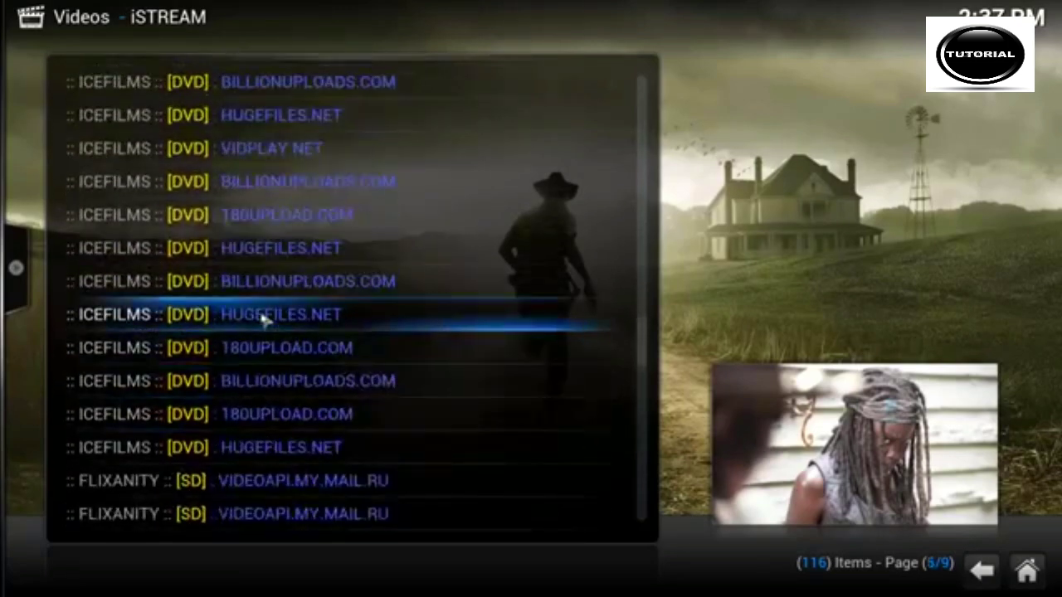
pyautogui.scroll(-14, 264, 320)
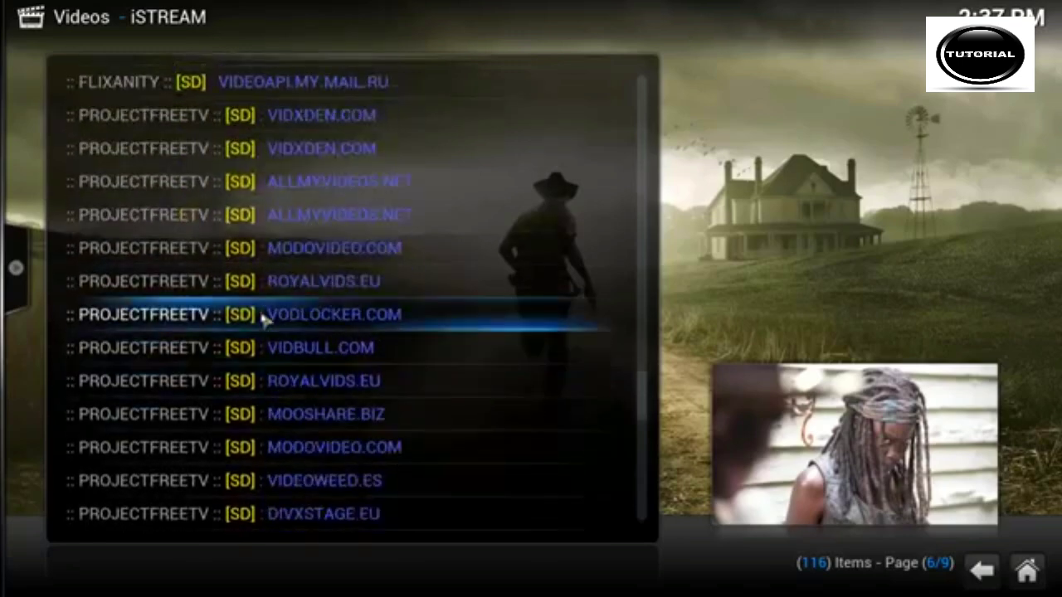
pyautogui.scroll(-6, 264, 320)
pyautogui.scroll(10, 264, 319)
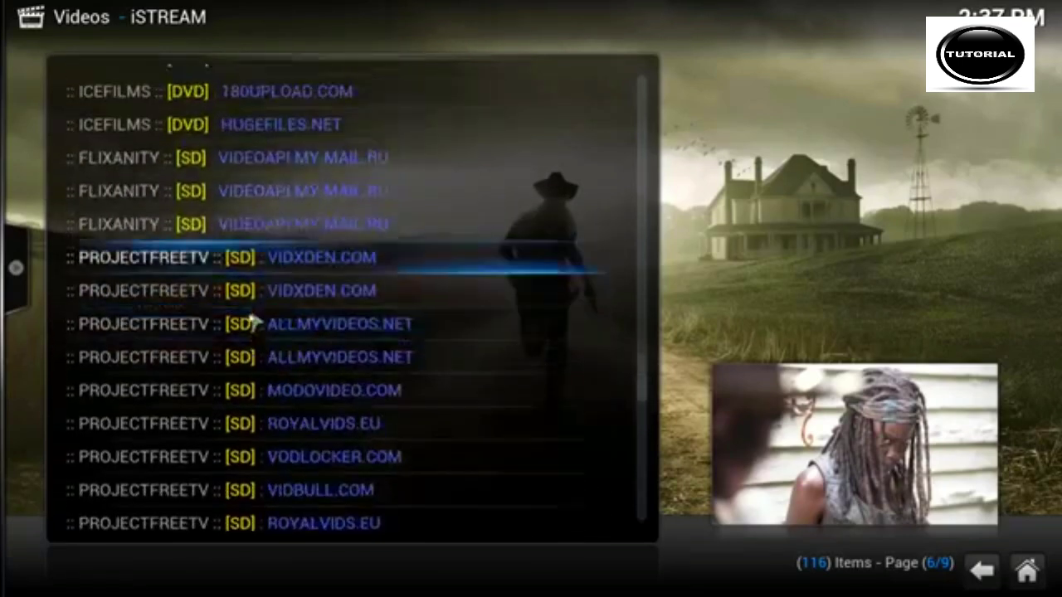
pyautogui.scroll(10, 254, 322)
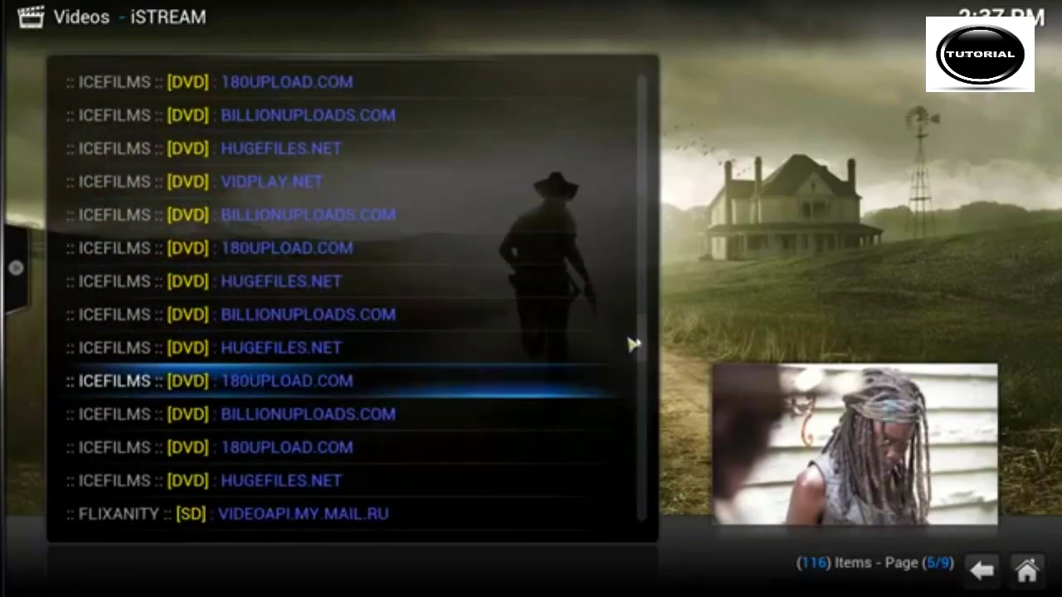
pyautogui.moveTo(632, 344); pyautogui.dragTo(259, 55)
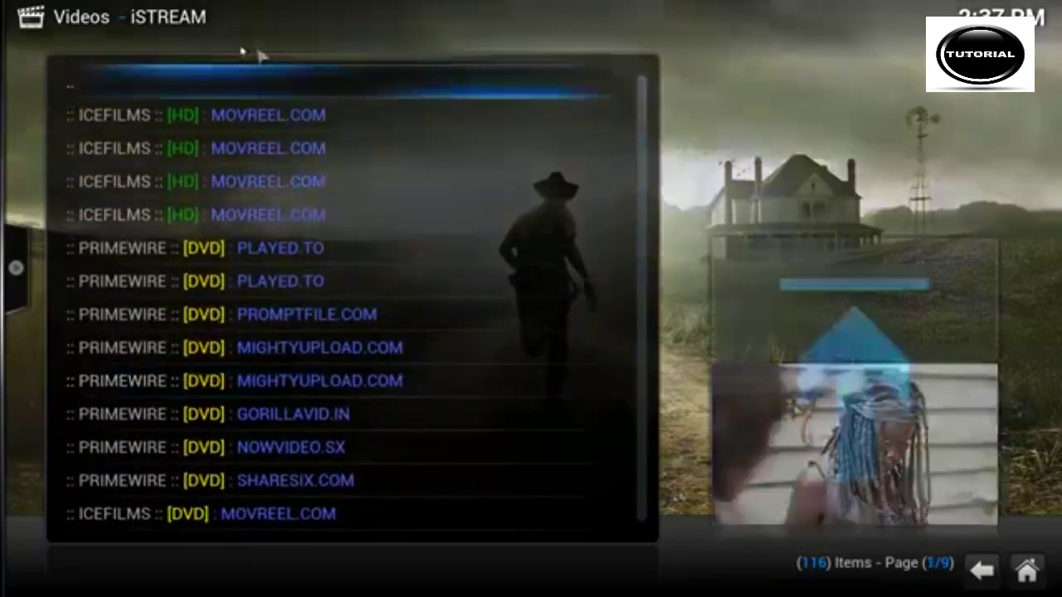
# Go back from the episode's sources through the episode and season lists to the Walking Dead search results
pyautogui.click(247, 86)
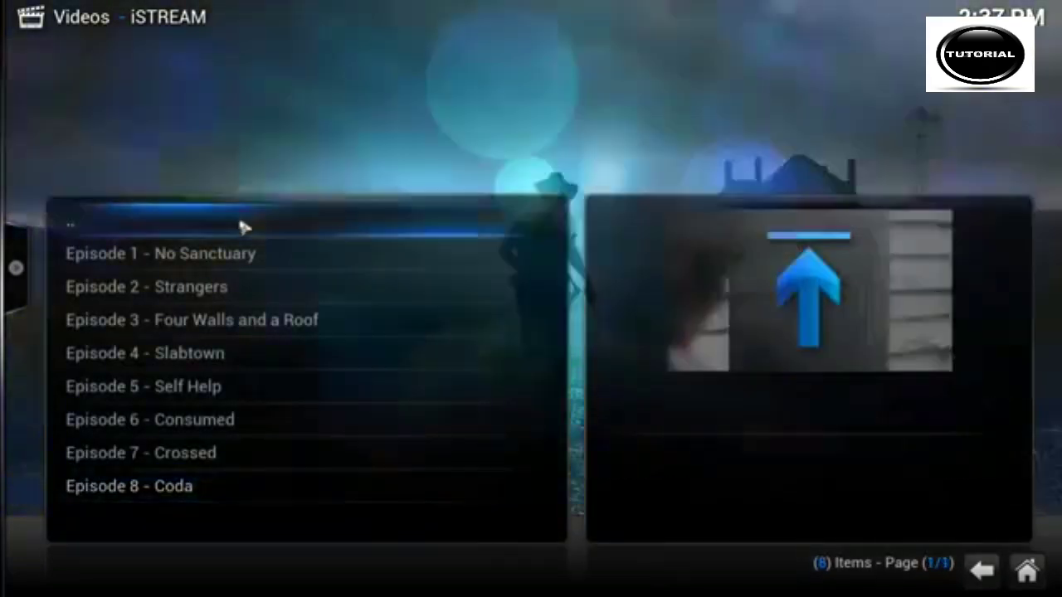
pyautogui.click(241, 226)
pyautogui.click(216, 224)
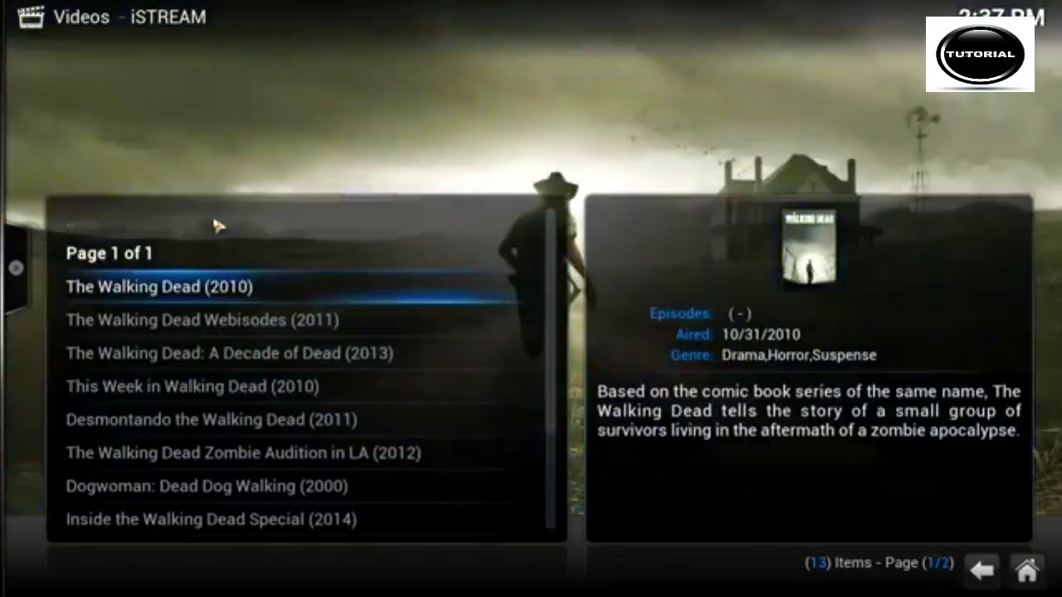